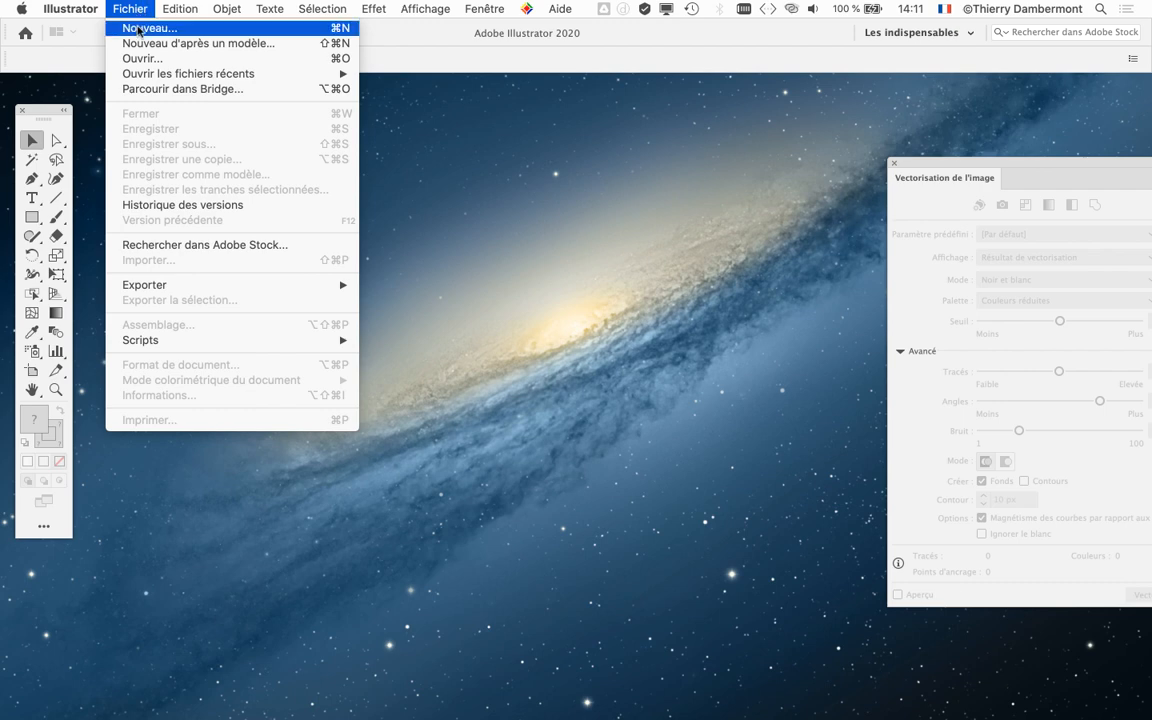
Create an A4 portrait document of 210 x 297 mm and place IMG_2474-retouchée.psd as a linked image across most of the page
{"action": "left_click", "coordinate": [141, 28]}
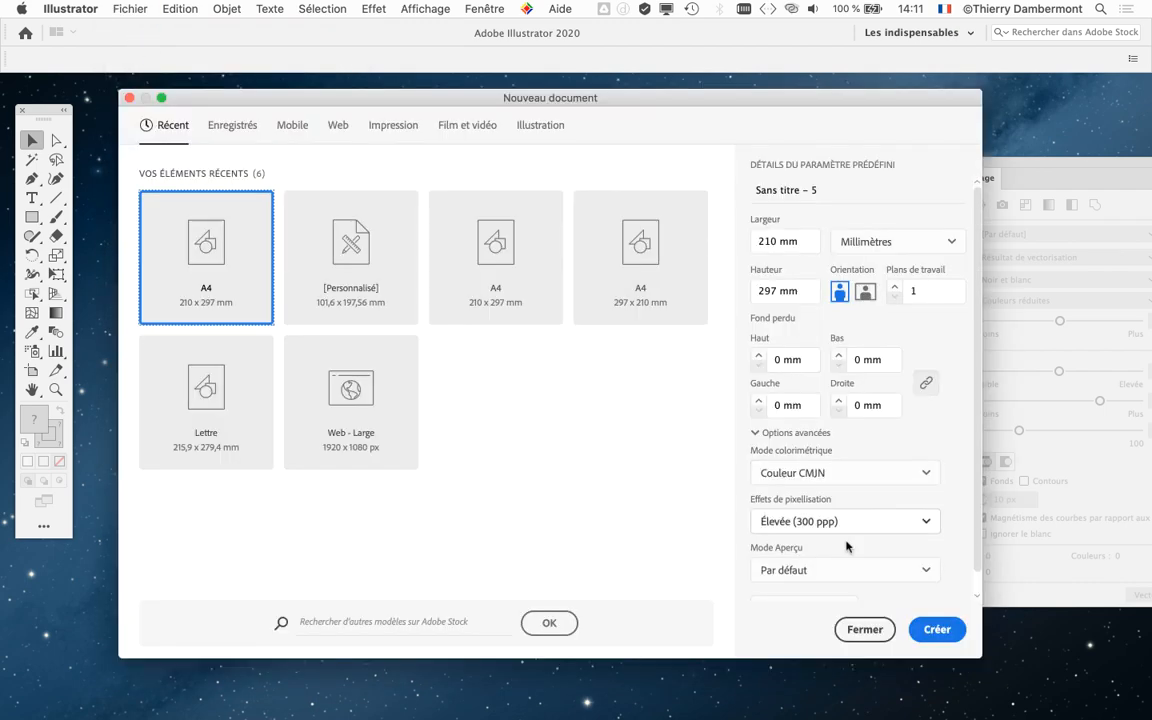
{"action": "left_click", "coordinate": [940, 630]}
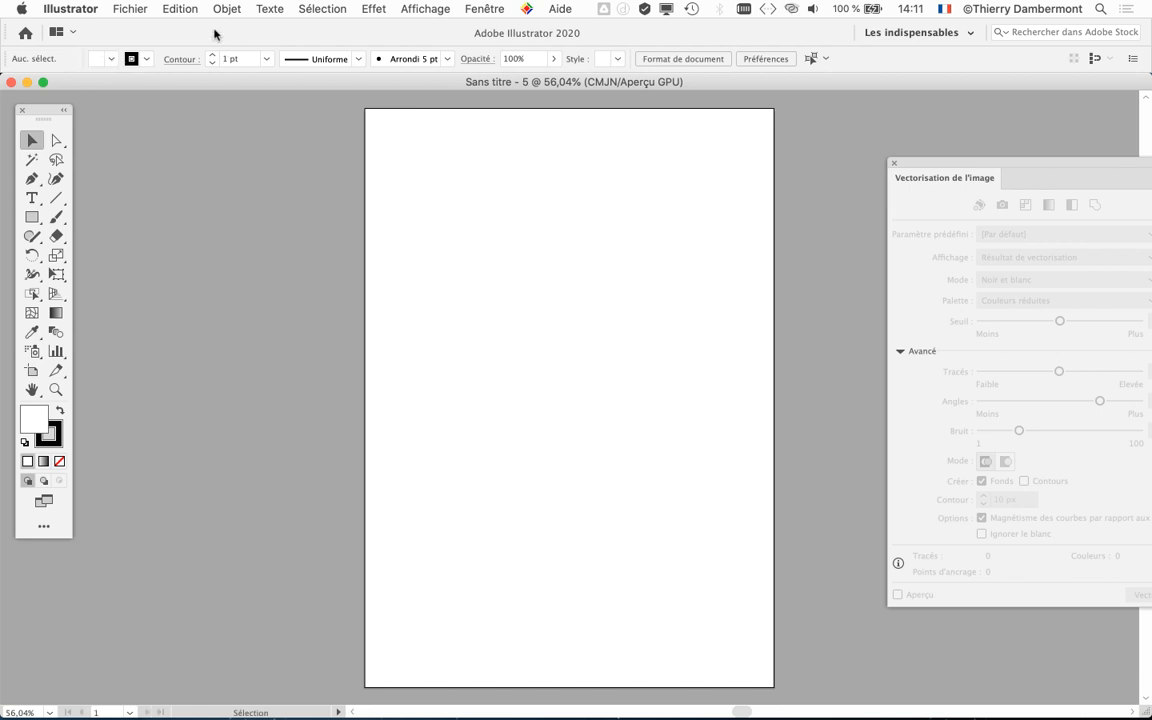
{"action": "left_click", "coordinate": [133, 8]}
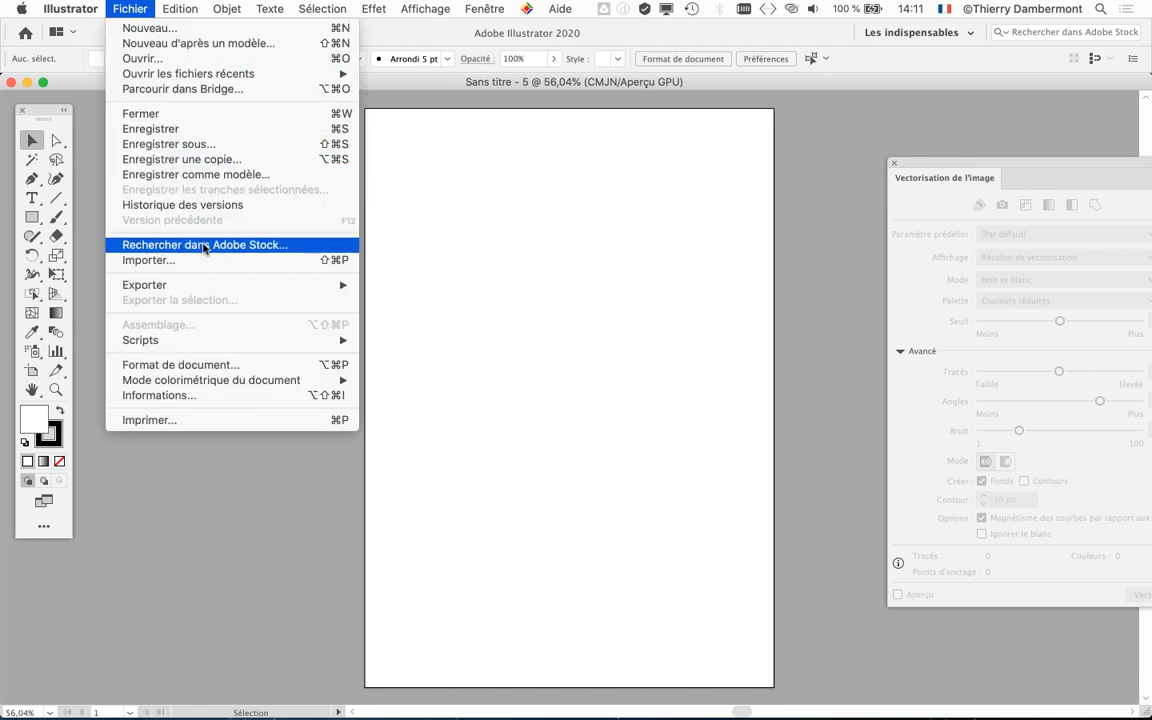
{"action": "left_click", "coordinate": [211, 260]}
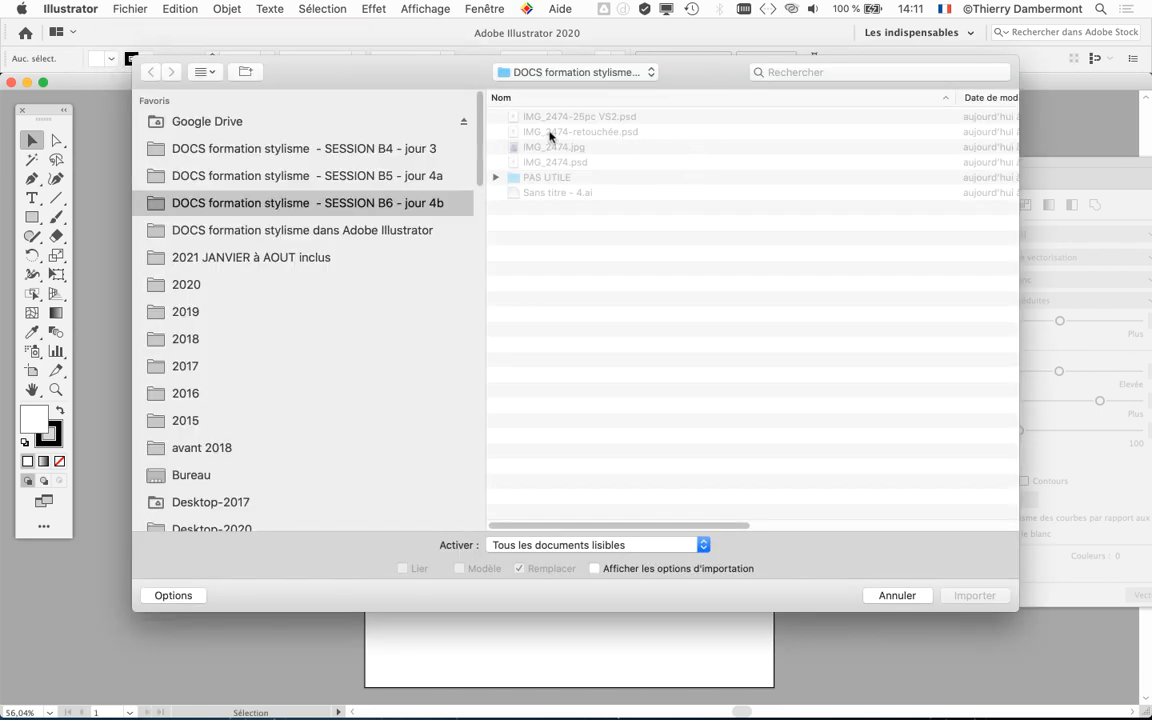
{"action": "left_click", "coordinate": [624, 134]}
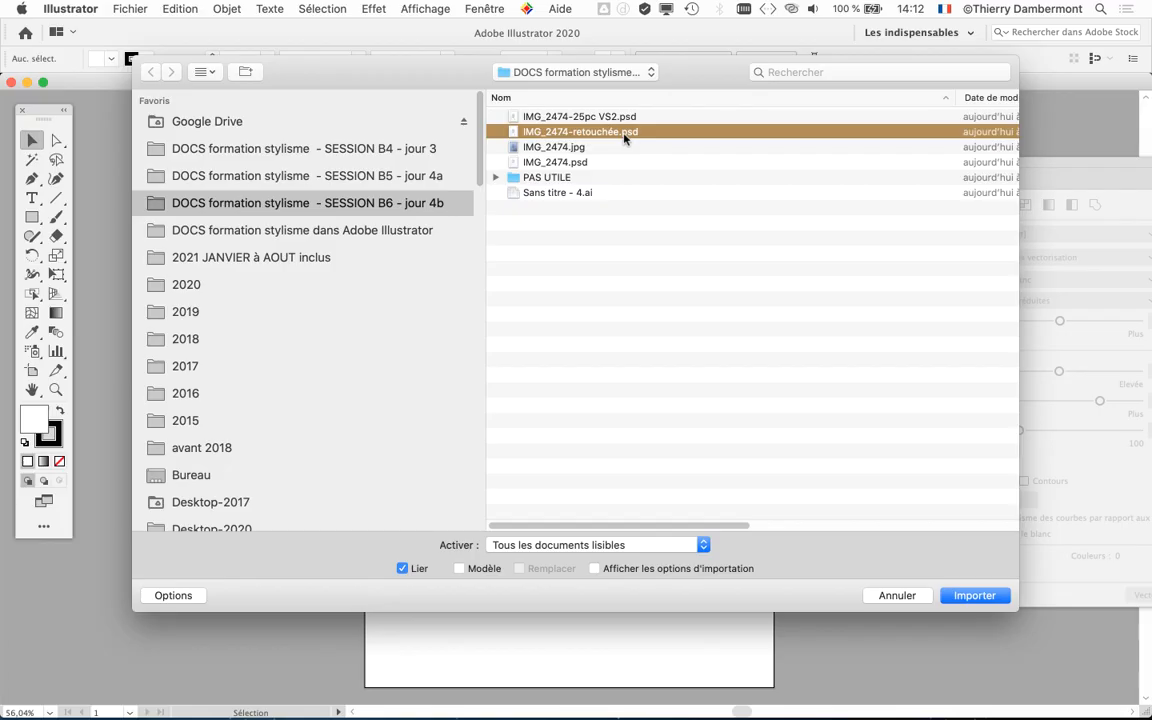
{"action": "left_click", "coordinate": [975, 596]}
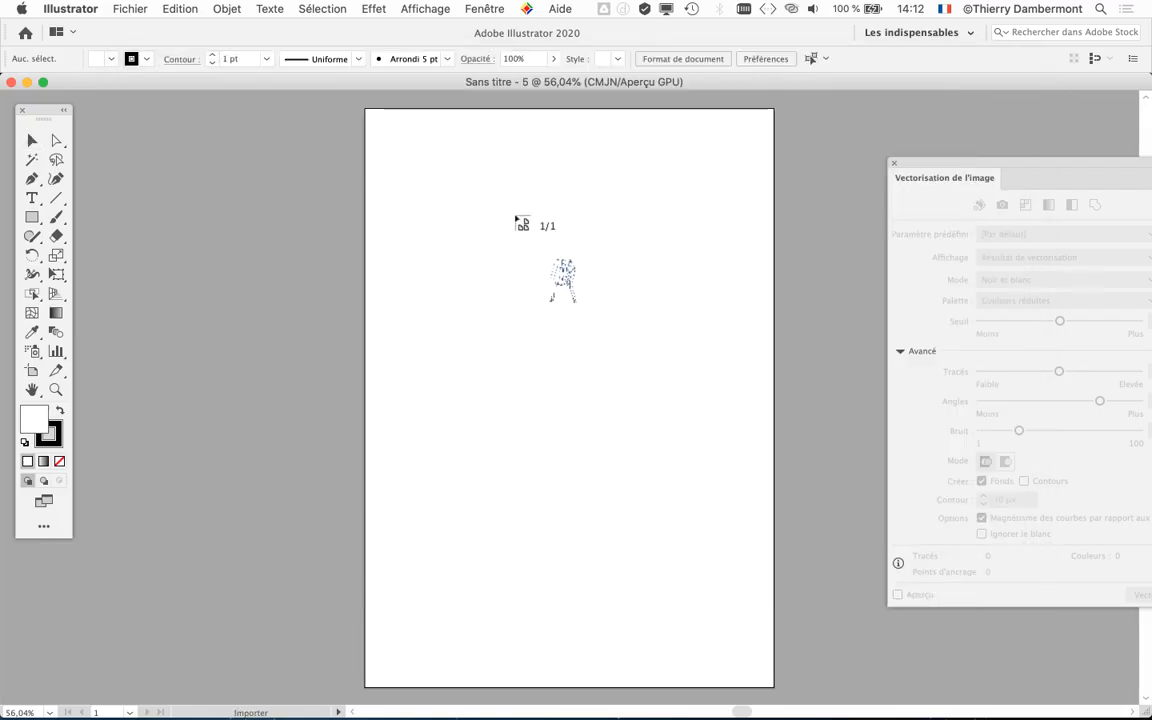
{"action": "mouse_move", "coordinate": [378, 122]}
{"action": "left_mouse_down"}
{"action": "mouse_move", "coordinate": [565, 356]}
{"action": "mouse_move", "coordinate": [884, 605]}
{"action": "left_mouse_up"}
{"action": "key", "text": "space"}
{"action": "mouse_move", "coordinate": [487, 391]}
{"action": "left_mouse_down"}
{"action": "mouse_move", "coordinate": [293, 345]}
{"action": "mouse_move", "coordinate": [277, 361]}
{"action": "left_mouse_up"}
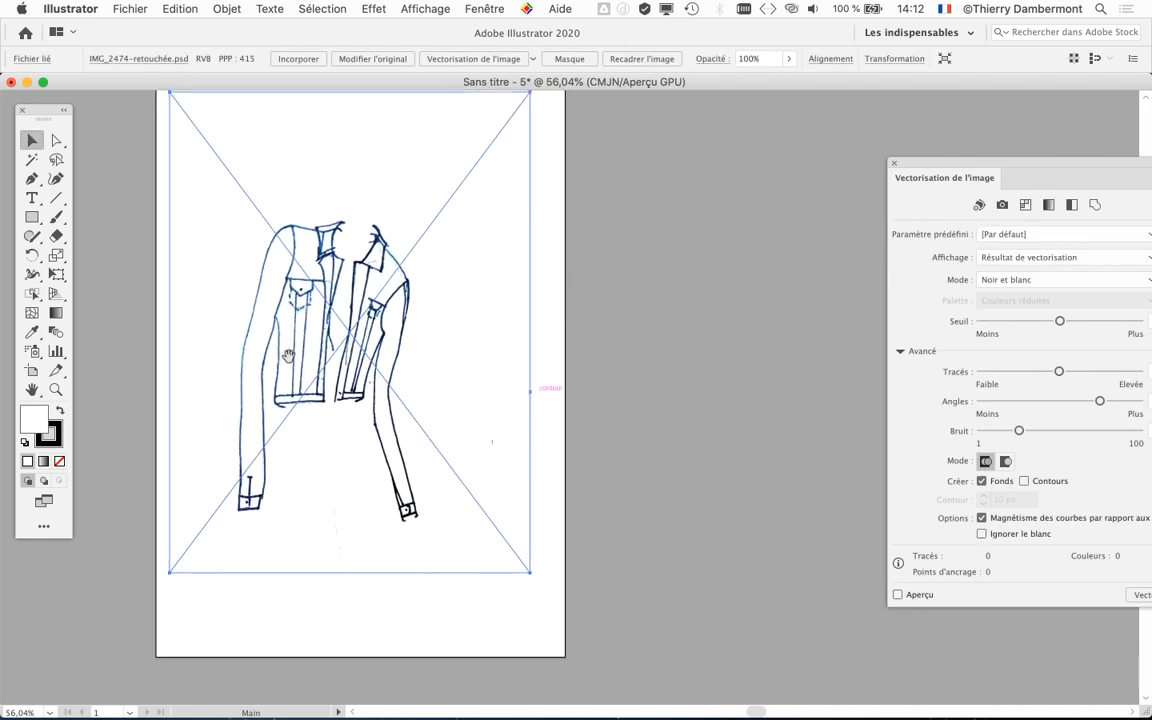
{"action": "left_click_drag", "start_coordinate": [933, 161], "coordinate": [645, 20]}
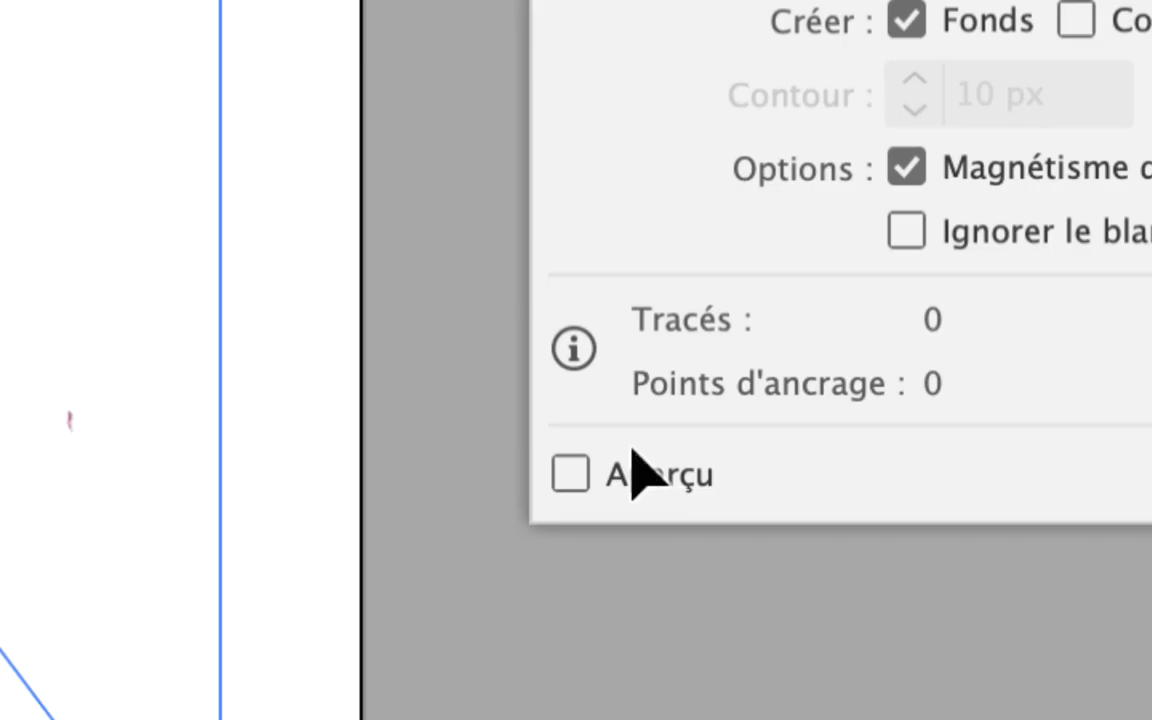
{"action": "left_click", "coordinate": [632, 472]}
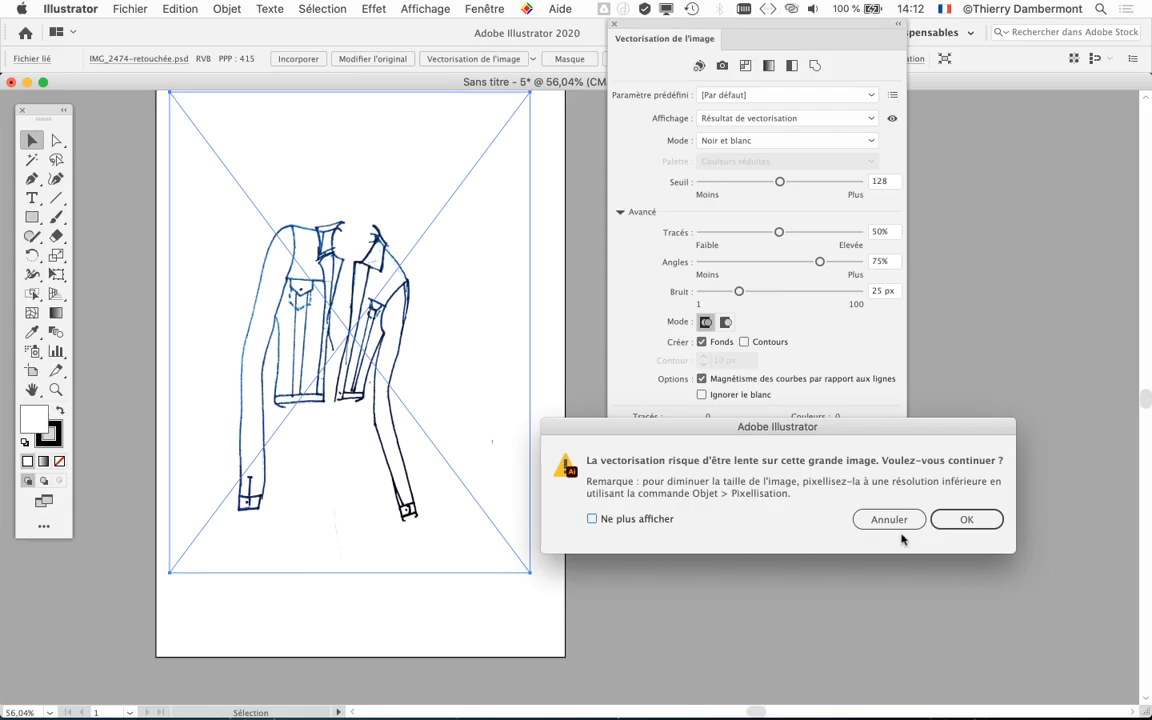
{"action": "left_click", "coordinate": [900, 526]}
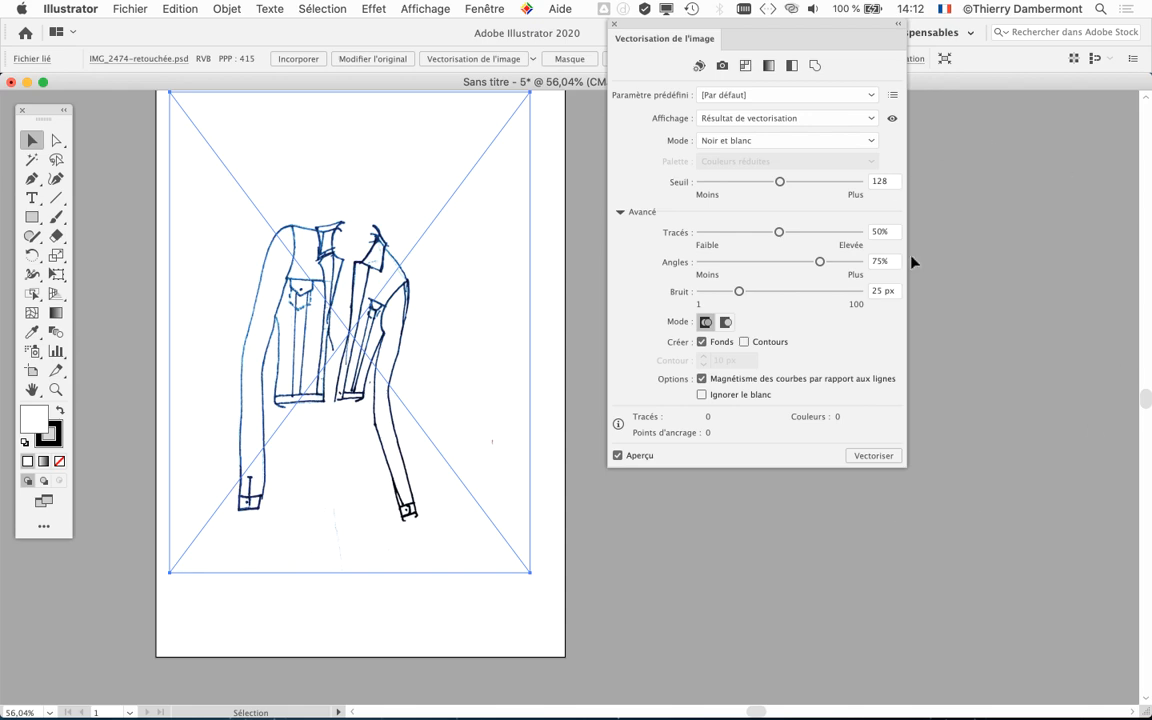
Switch to Photoshop and open the image size settings for the jacket sketch
{"action": "key", "text": "super+Tab"}
{"action": "left_click", "coordinate": [464, 377]}
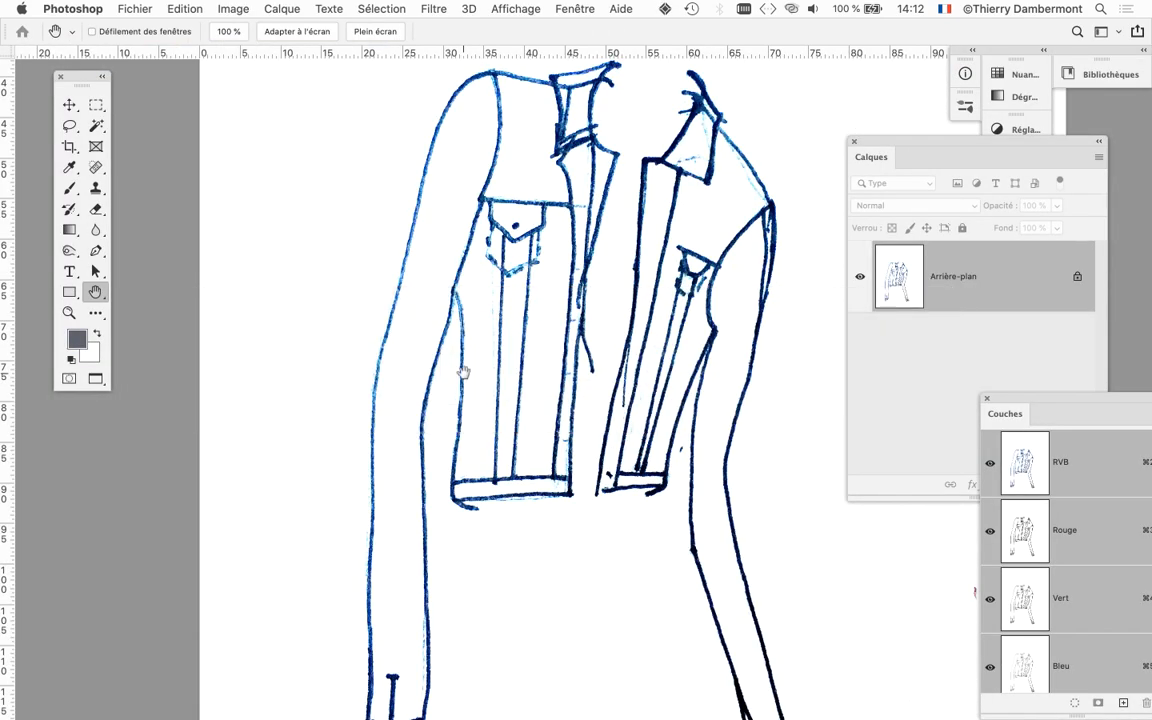
{"action": "scroll", "coordinate": [600, 395], "scroll_direction": "down", "scroll_amount": 5}
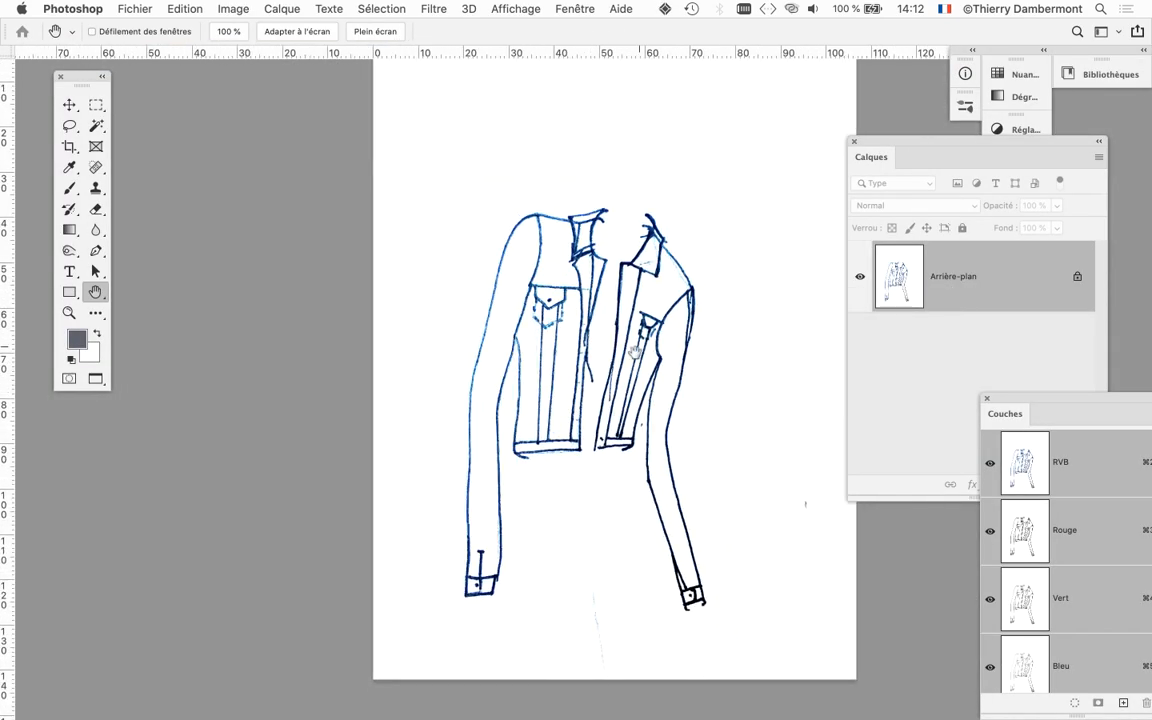
{"action": "left_click_drag", "start_coordinate": [636, 352], "coordinate": [388, 300]}
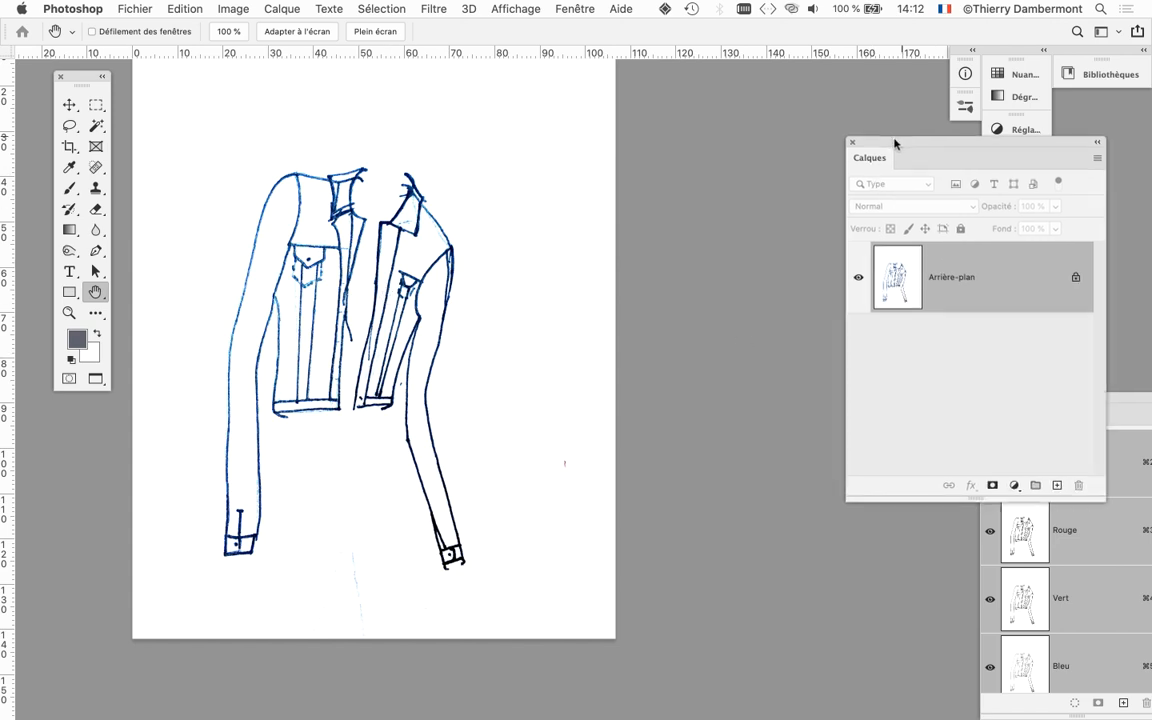
{"action": "left_click_drag", "start_coordinate": [895, 141], "coordinate": [652, 113]}
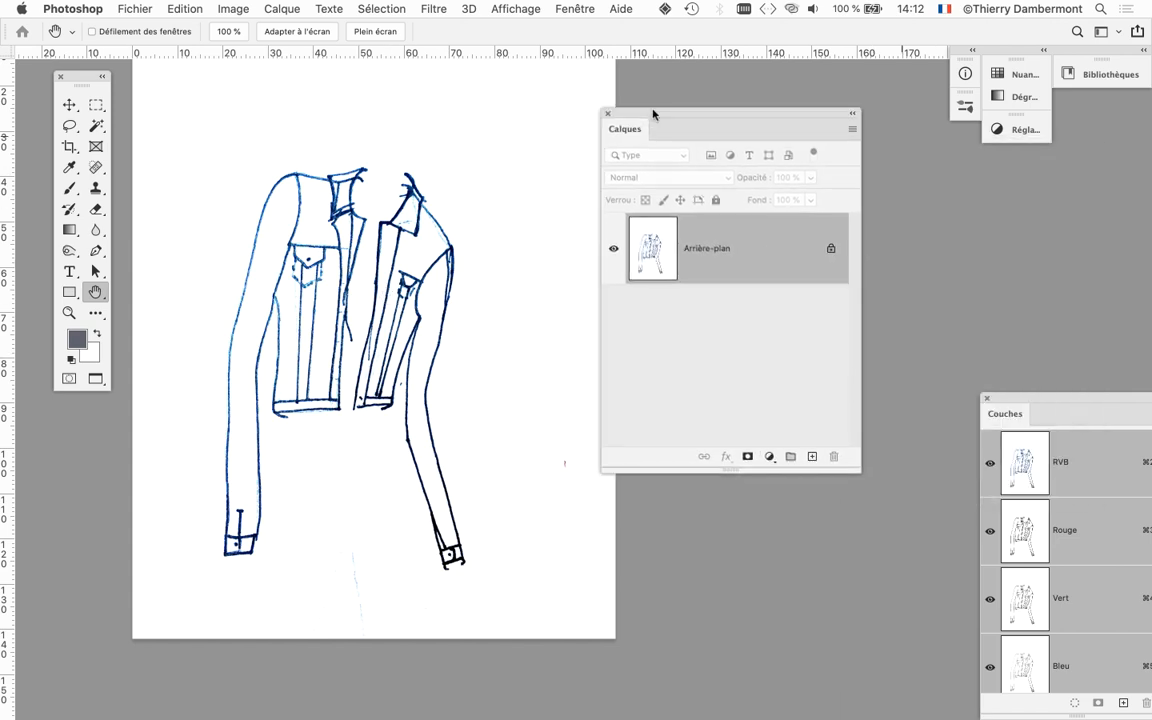
{"action": "left_click", "coordinate": [233, 9]}
{"action": "left_click", "coordinate": [243, 128]}
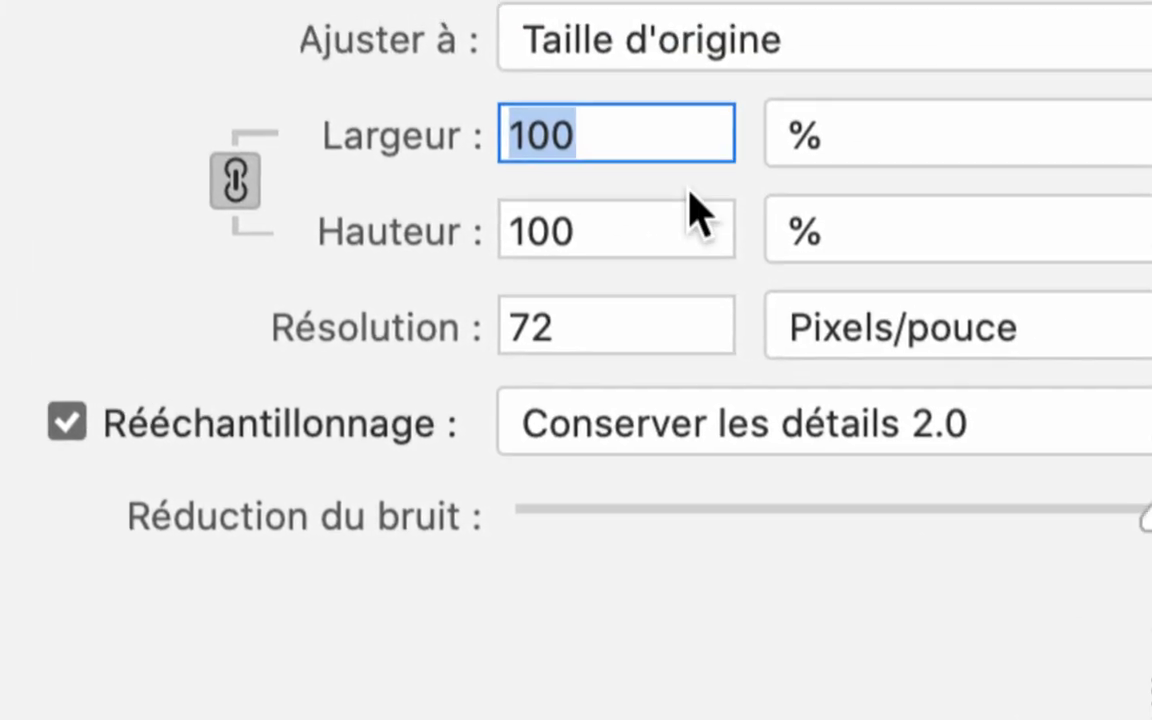
Check the image's width and height in pixels and in centimetres, returning the units to percent
{"action": "left_click", "coordinate": [808, 138]}
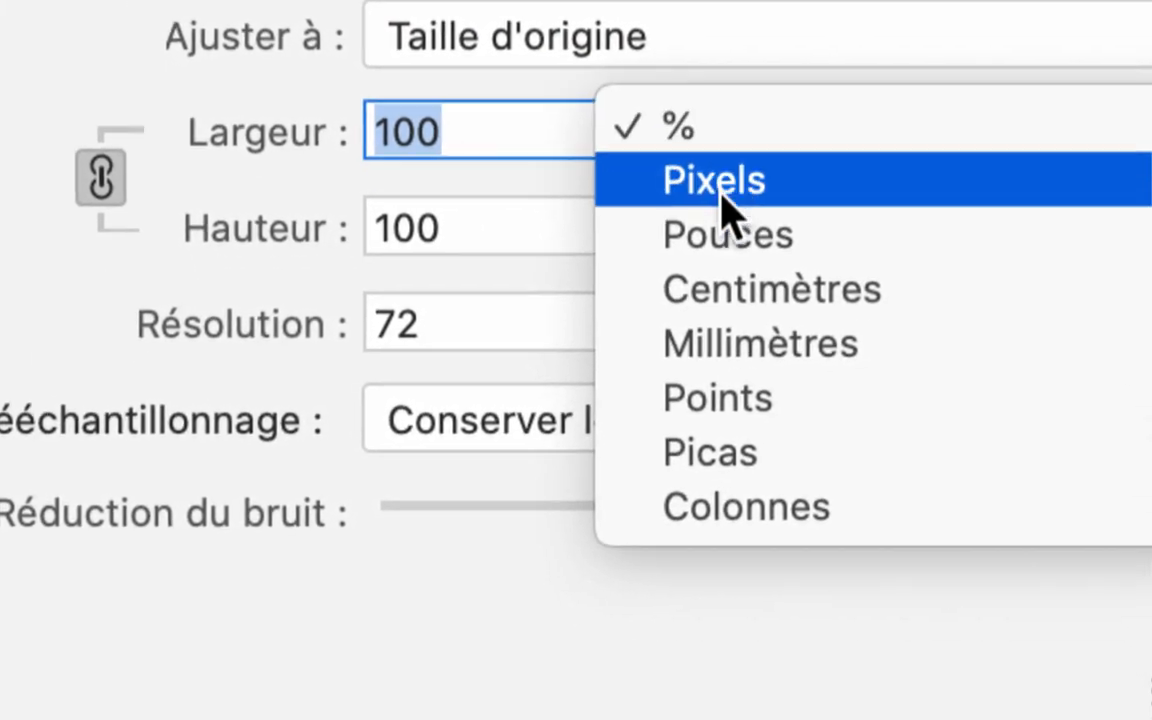
{"action": "left_click", "coordinate": [727, 200]}
{"action": "left_click", "coordinate": [698, 158]}
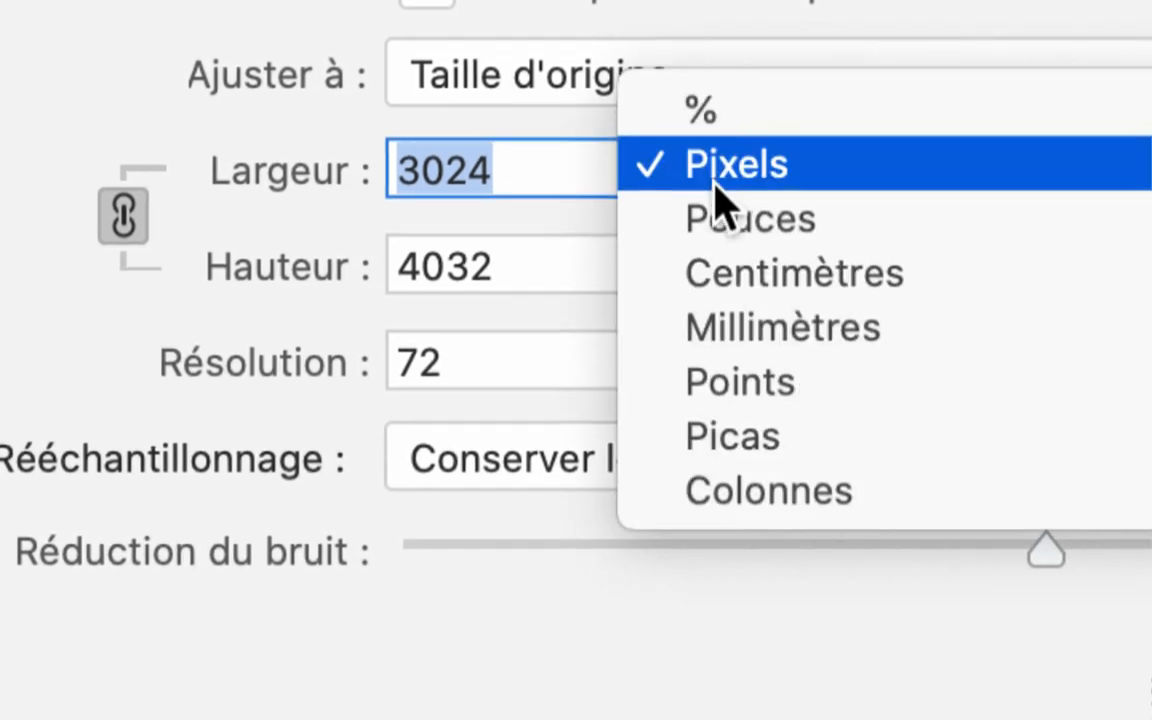
{"action": "left_click", "coordinate": [740, 276]}
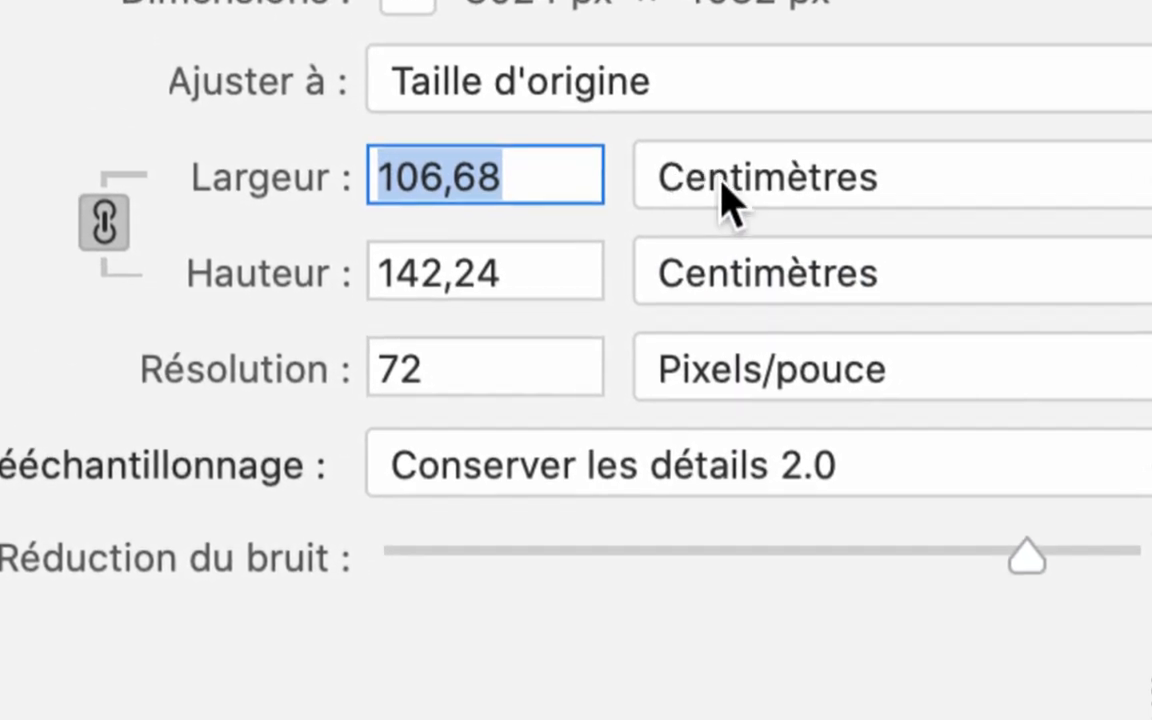
{"action": "left_click", "coordinate": [728, 199]}
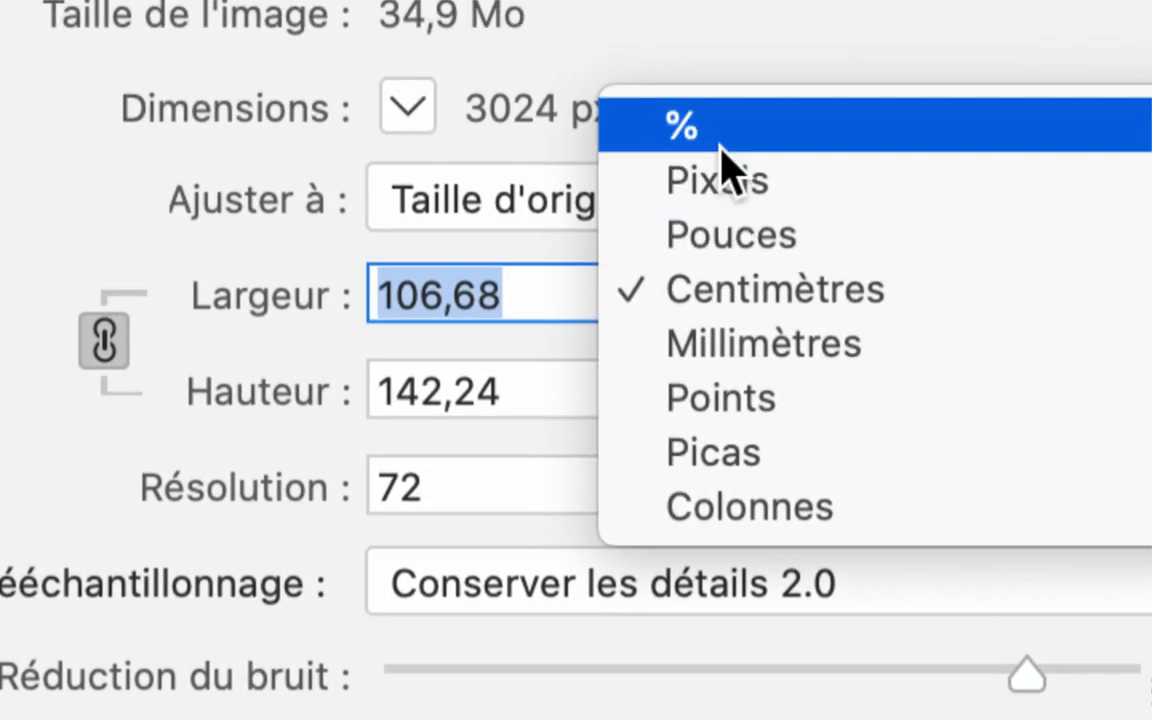
{"action": "left_click", "coordinate": [722, 150]}
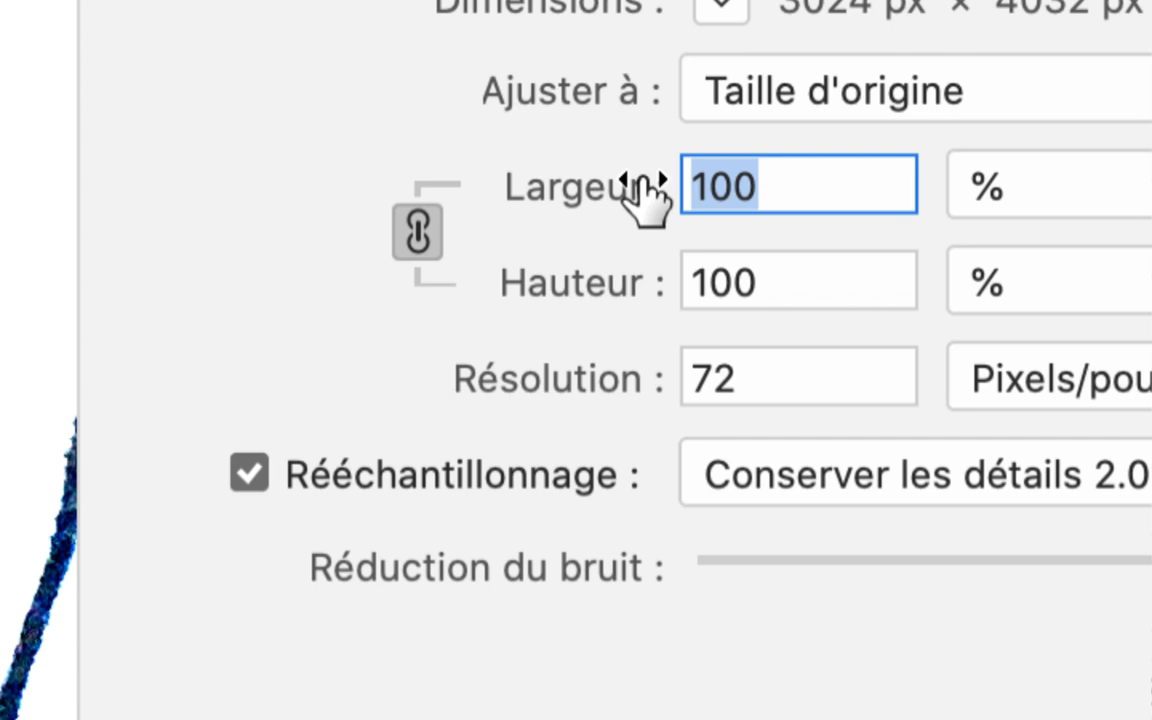
Reduce the jacket sketch to 25% of its width and height, keeping the proportions linked
{"action": "type", "text": "25"}
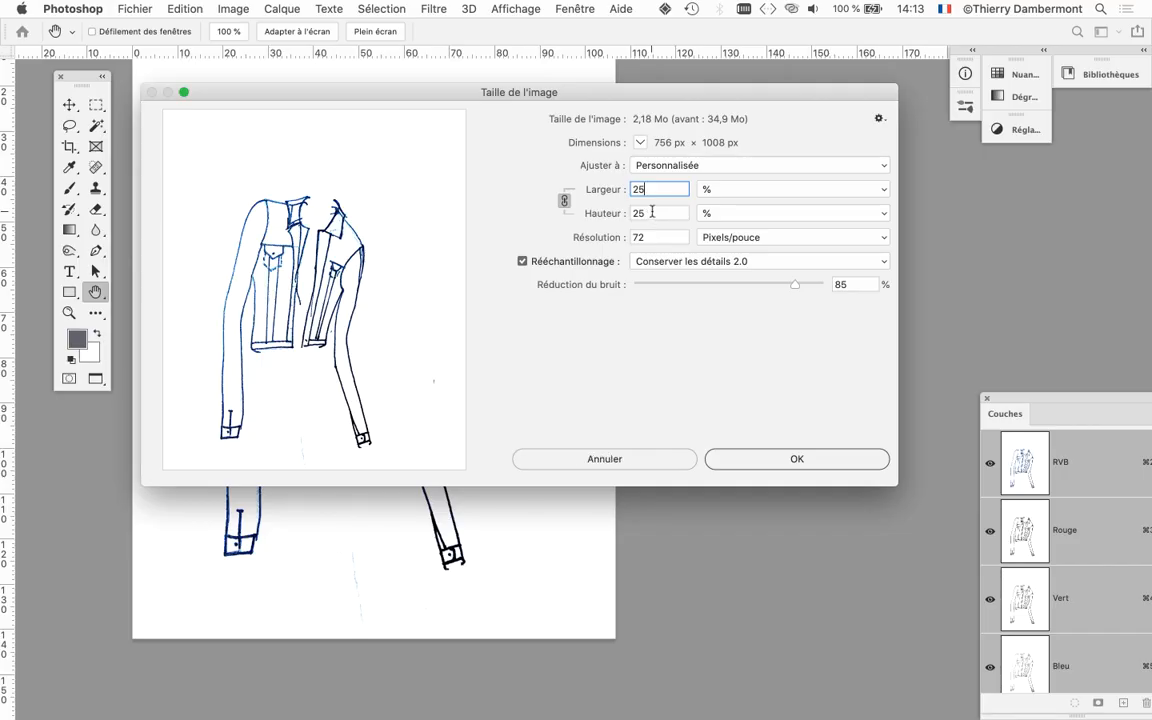
{"action": "left_click", "coordinate": [841, 463]}
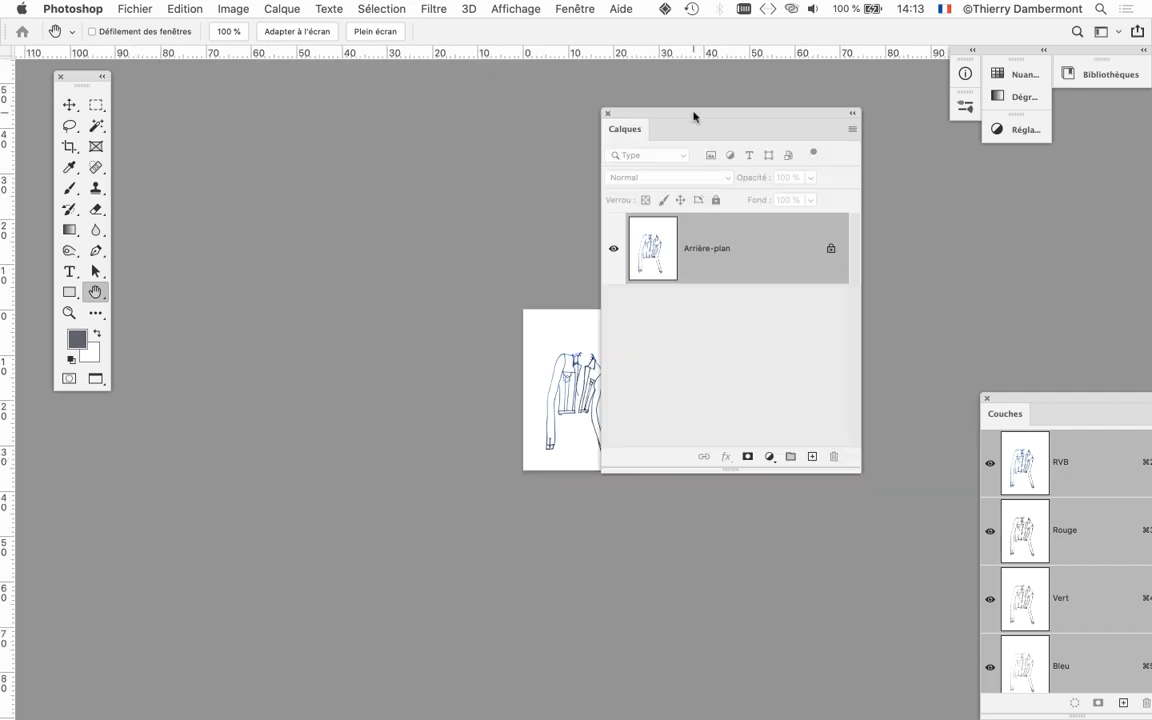
{"action": "left_click_drag", "start_coordinate": [693, 117], "coordinate": [881, 136]}
{"action": "scroll", "coordinate": [579, 424], "scroll_direction": "up", "scroll_amount": 5}
{"action": "scroll", "coordinate": [584, 419], "scroll_direction": "up", "scroll_amount": 3}
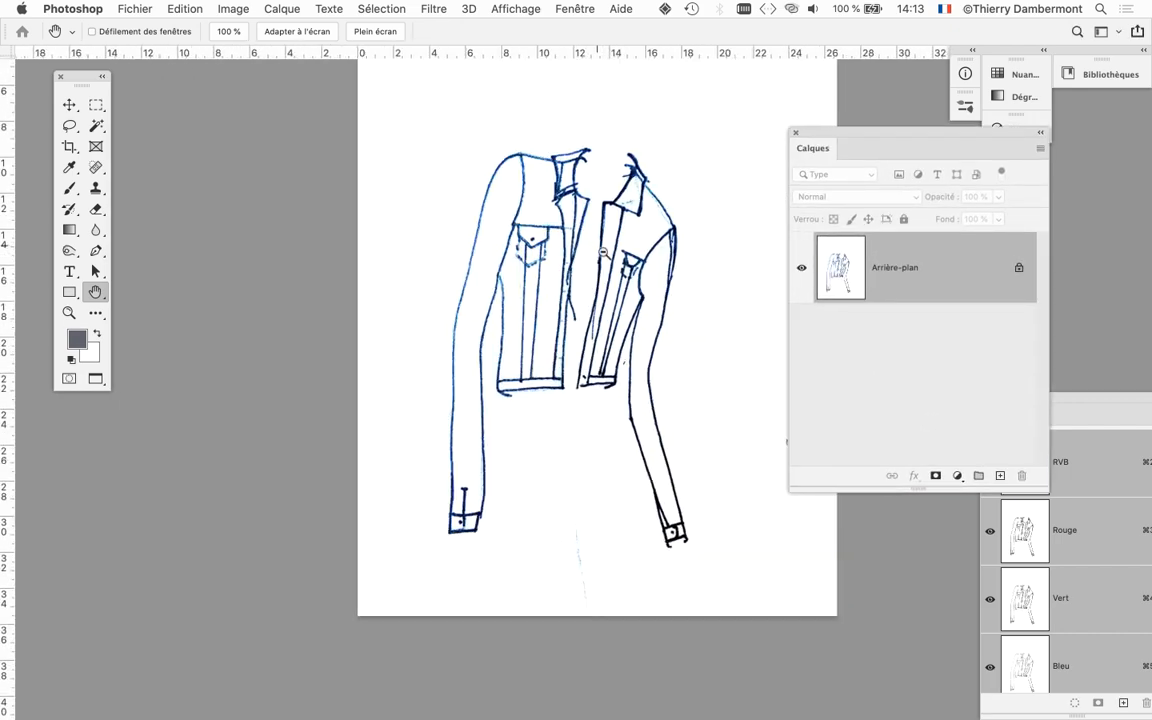
{"action": "scroll", "coordinate": [604, 255], "scroll_direction": "up", "scroll_amount": 10}
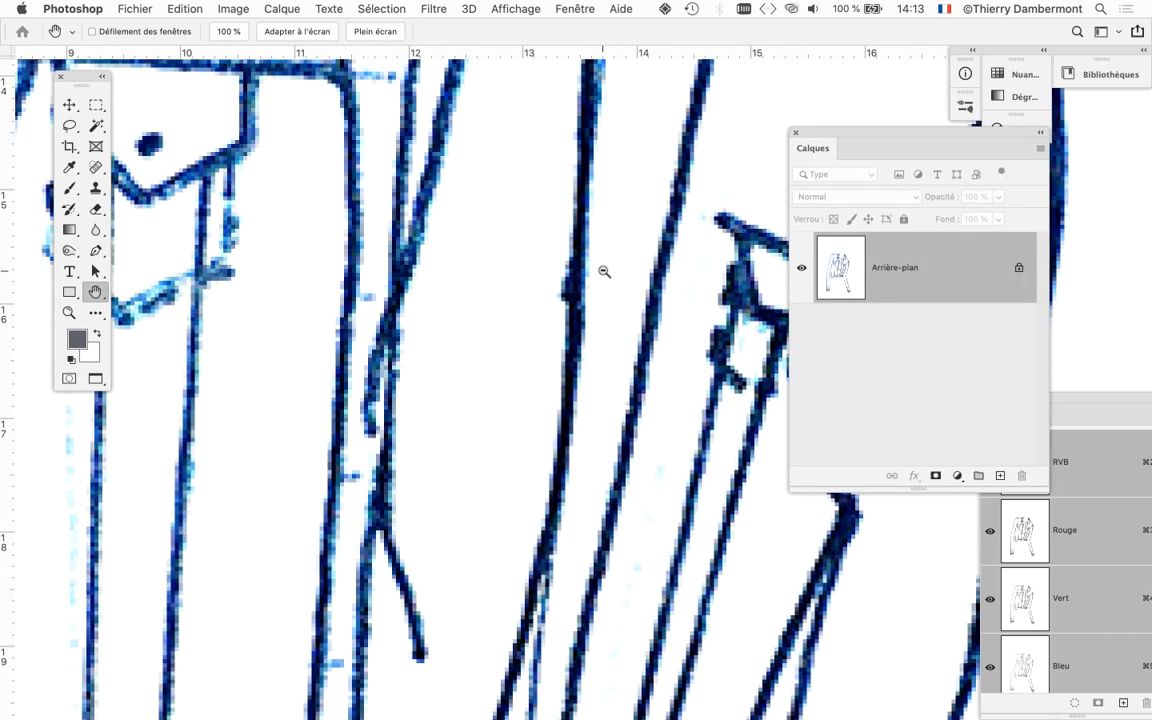
{"action": "scroll", "coordinate": [604, 271], "scroll_direction": "down", "scroll_amount": 10}
{"action": "scroll", "coordinate": [517, 321], "scroll_direction": "up", "scroll_amount": 8}
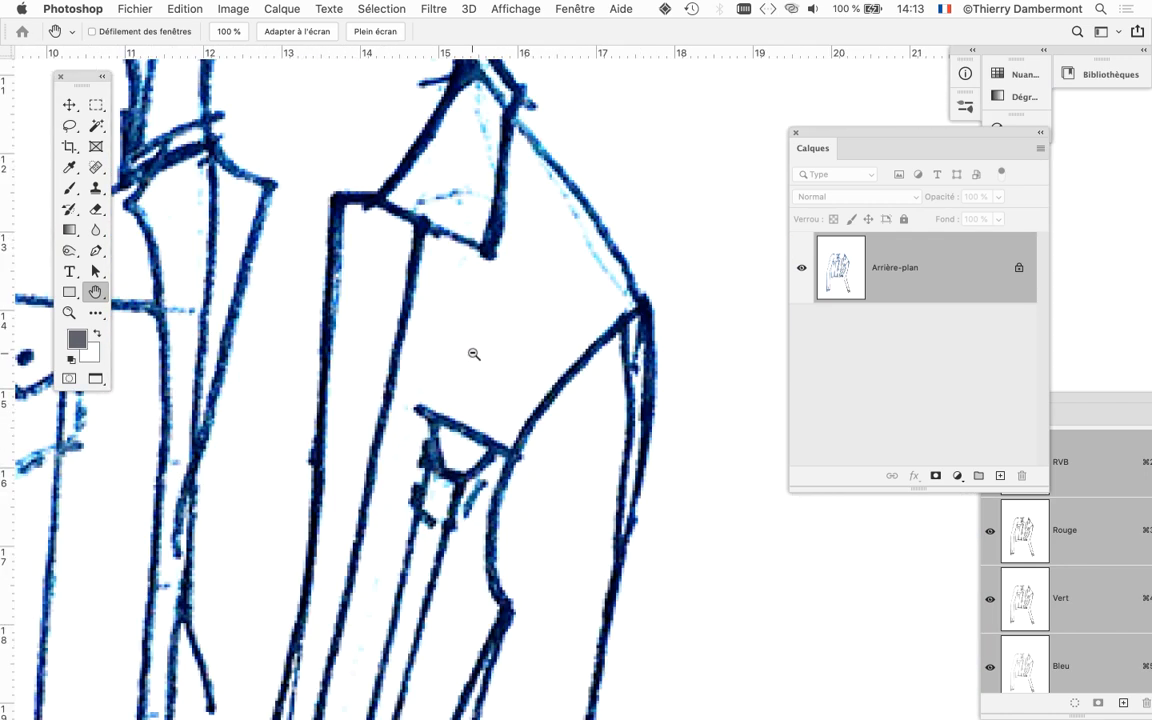
{"action": "scroll", "coordinate": [474, 354], "scroll_direction": "down", "scroll_amount": 6}
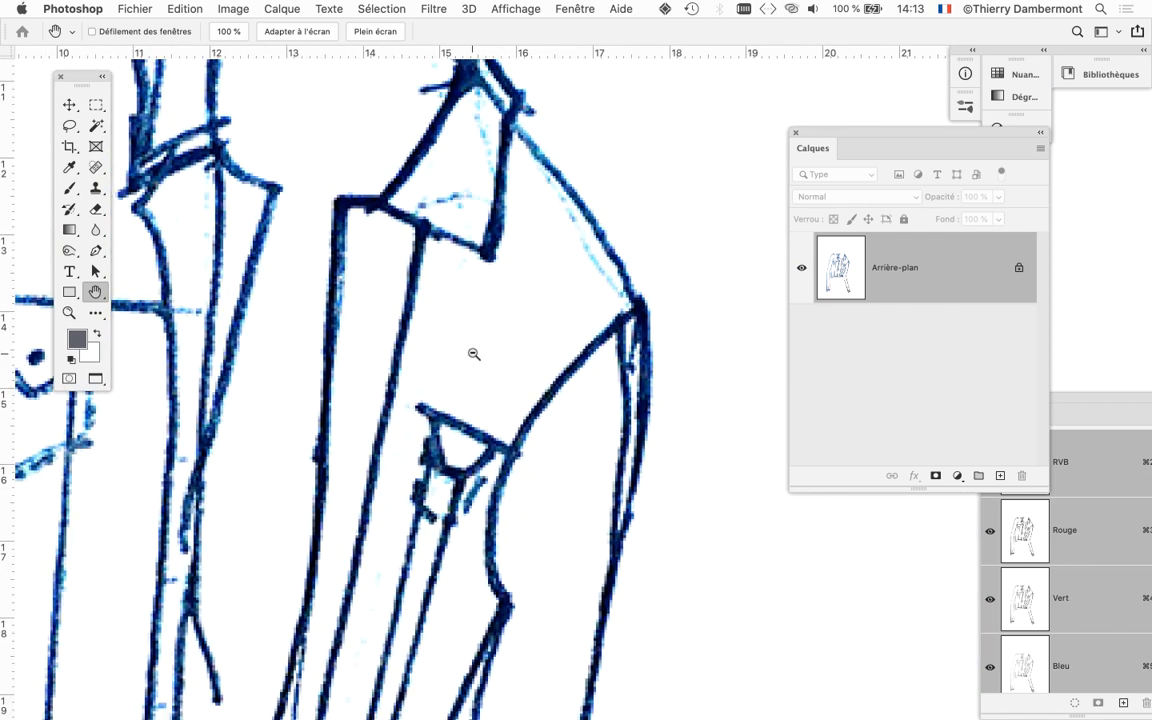
Save the reduced sketch, switch back to Illustrator and update the modified linked image
{"action": "left_click", "coordinate": [125, 8]}
{"action": "left_click", "coordinate": [215, 175]}
{"action": "key", "text": "super+Tab"}
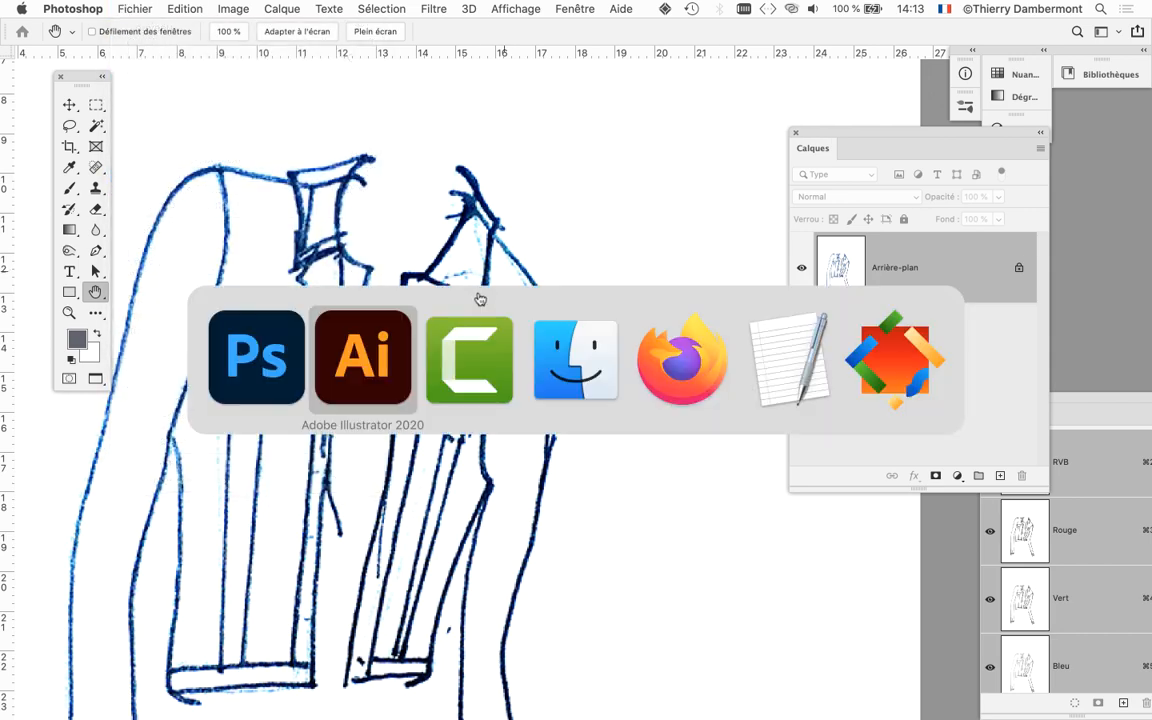
{"action": "left_click", "coordinate": [390, 376]}
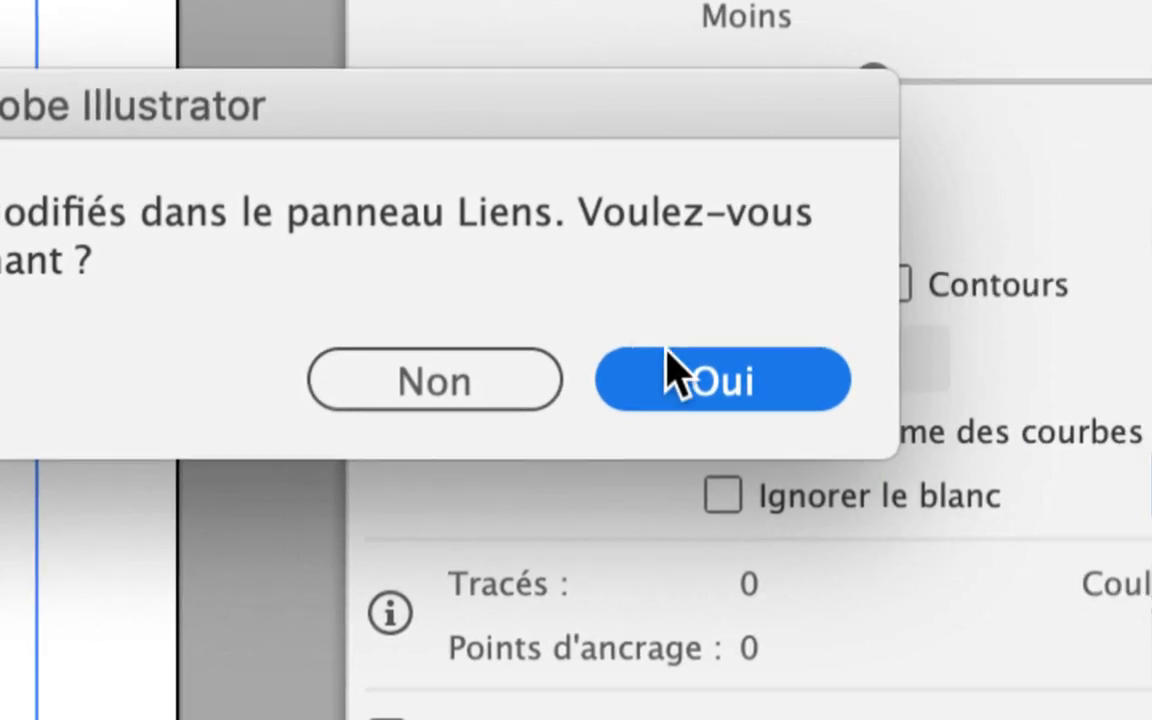
{"action": "left_click", "coordinate": [1036, 488]}
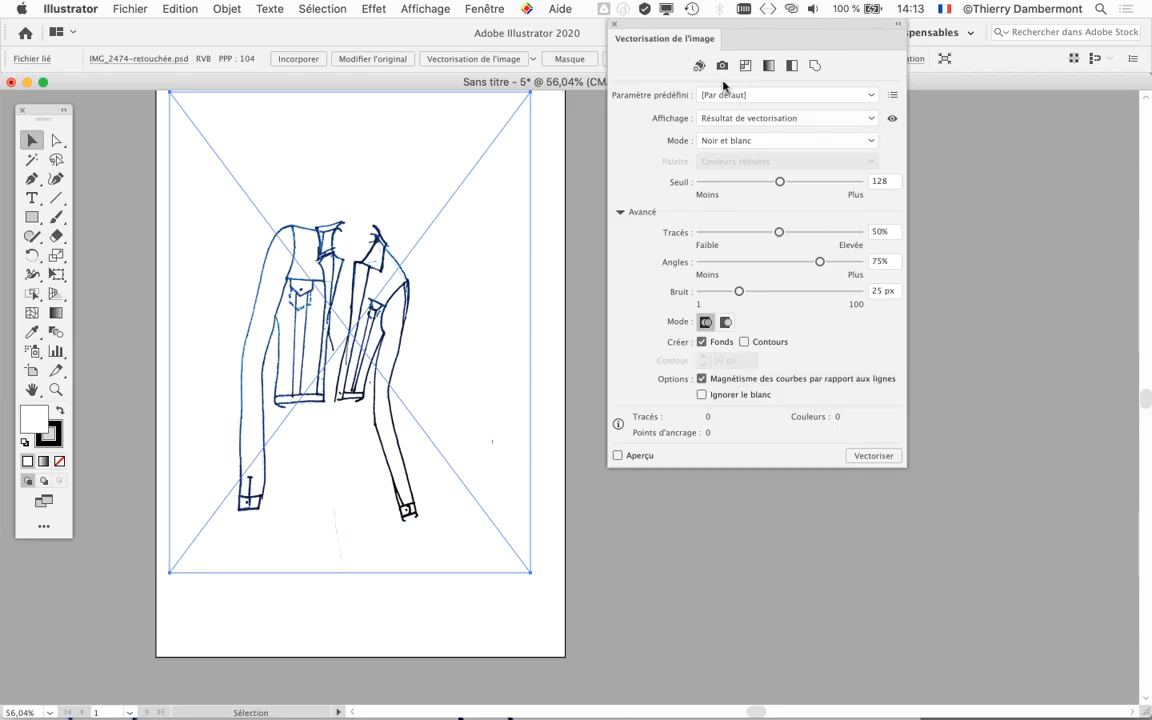
Preview the black-and-white tracing of the placed jacket sketch using the default preset
{"action": "left_click_drag", "start_coordinate": [701, 26], "coordinate": [862, 37]}
{"action": "key", "text": "space"}
{"action": "left_click_drag", "start_coordinate": [384, 238], "coordinate": [441, 275]}
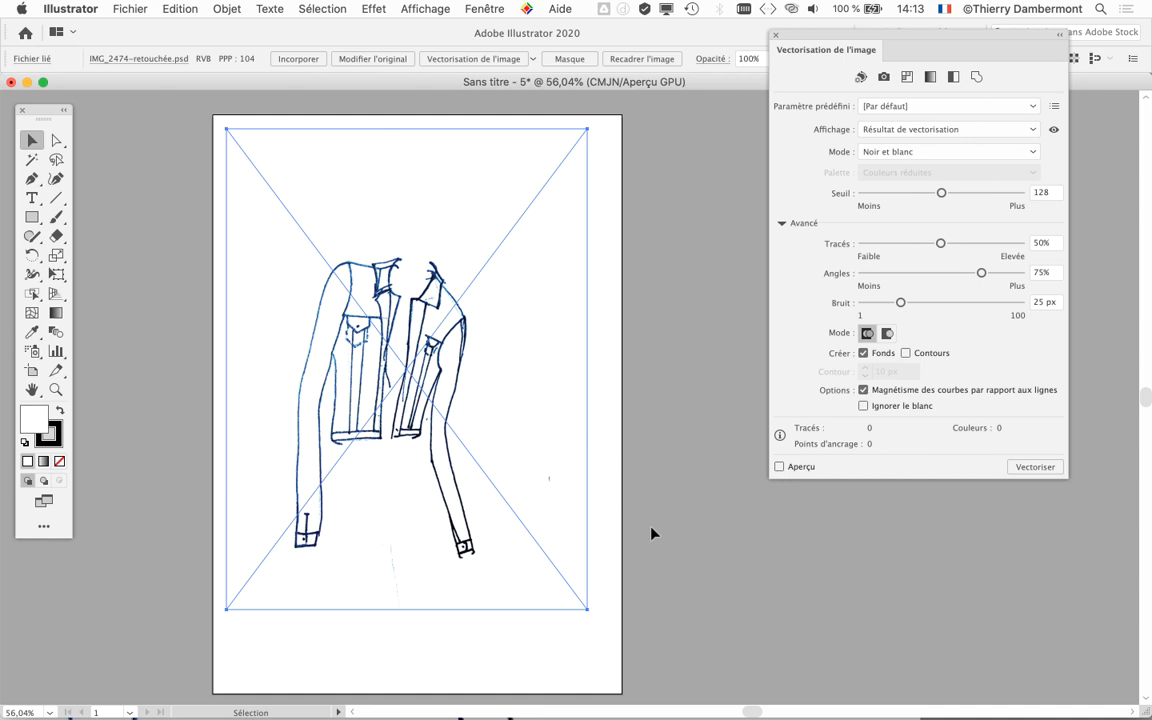
{"action": "left_click_drag", "start_coordinate": [868, 44], "coordinate": [721, 62]}
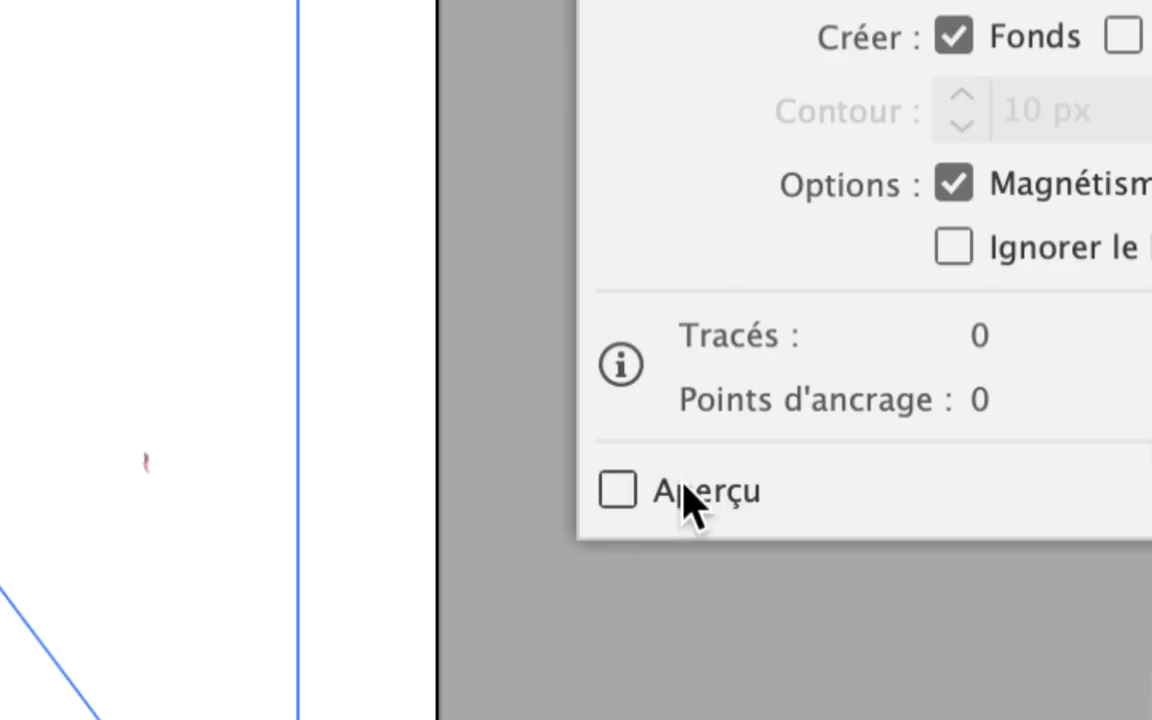
{"action": "left_click", "coordinate": [683, 488]}
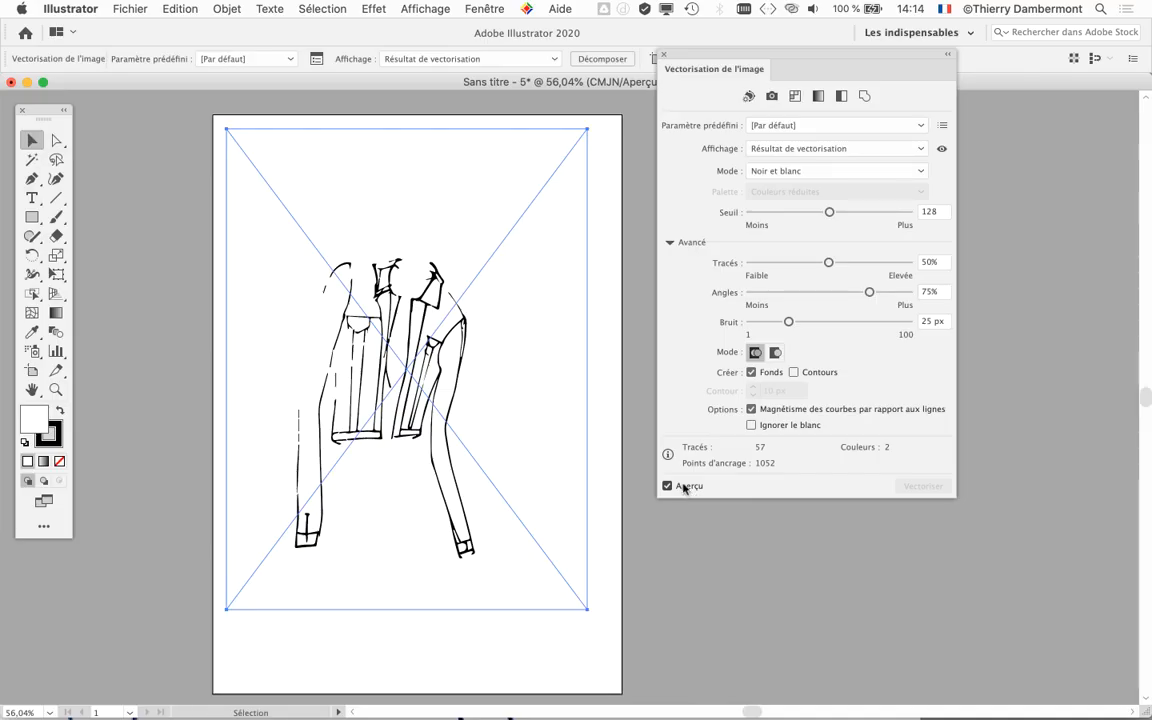
Lower the tracing threshold of the jacket sketch to 87
{"action": "scroll", "coordinate": [413, 322], "scroll_direction": "up", "scroll_amount": 4}
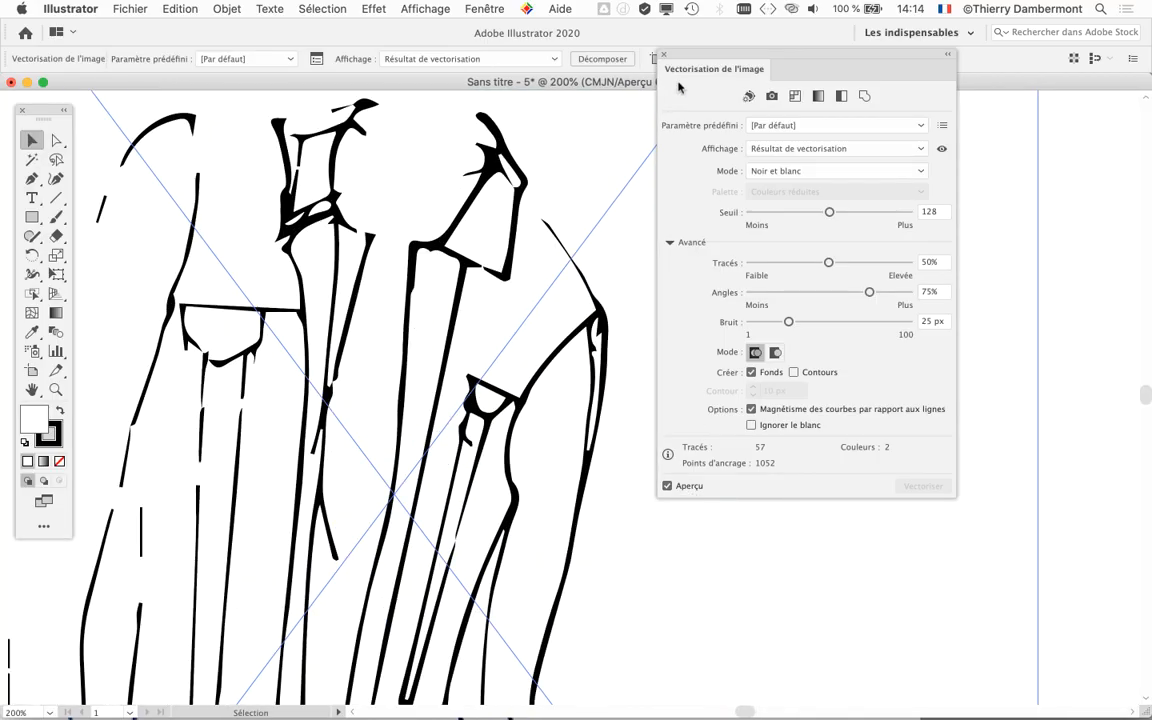
{"action": "left_click_drag", "start_coordinate": [690, 56], "coordinate": [840, 50]}
{"action": "left_click_drag", "start_coordinate": [497, 262], "coordinate": [678, 256]}
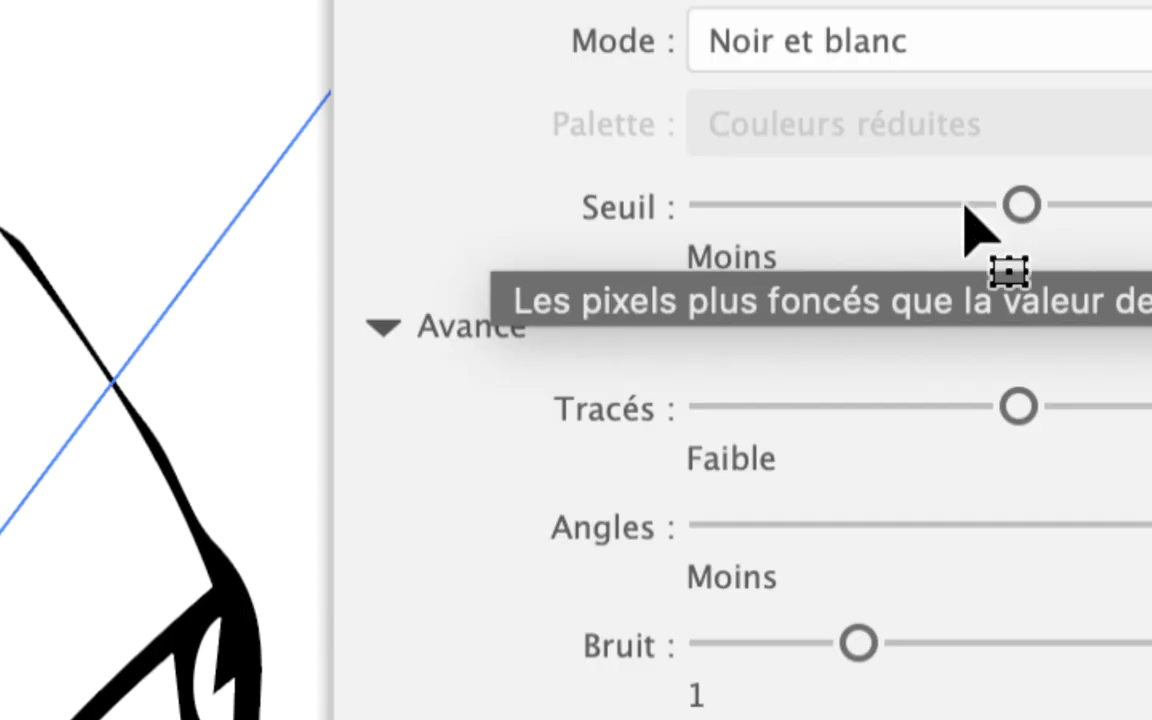
{"action": "left_click", "coordinate": [956, 209]}
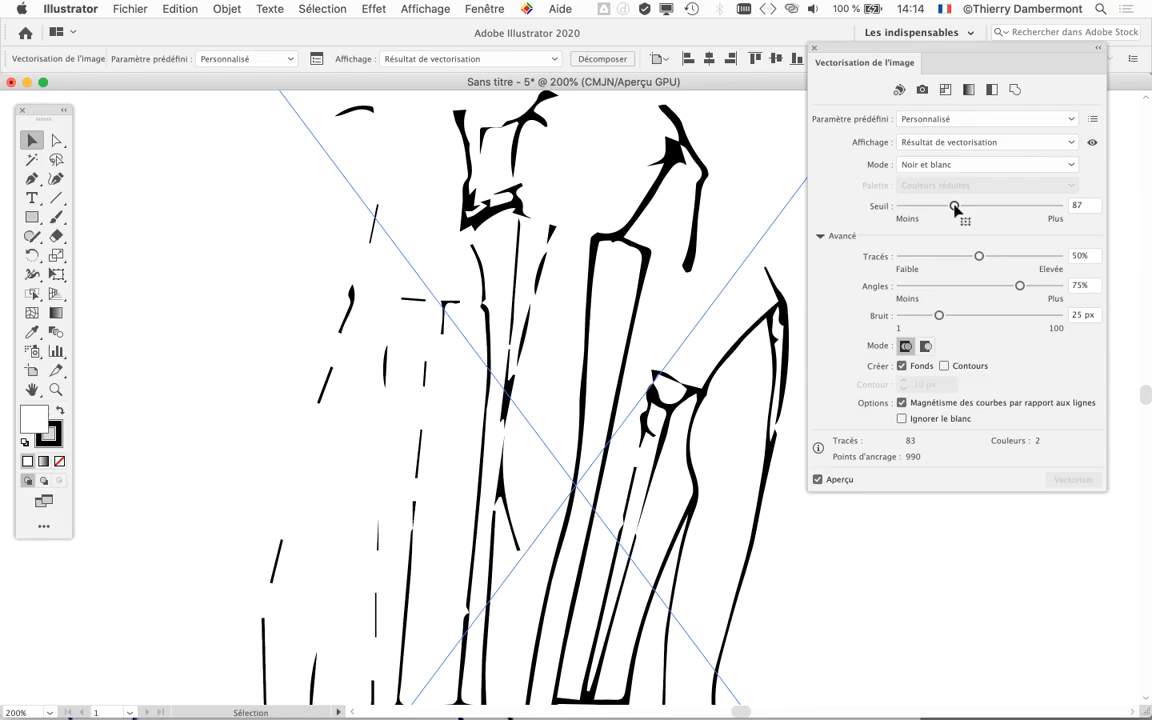
Raise the tracing threshold of the jacket sketch to 199
{"action": "left_click_drag", "start_coordinate": [973, 207], "coordinate": [1019, 208]}
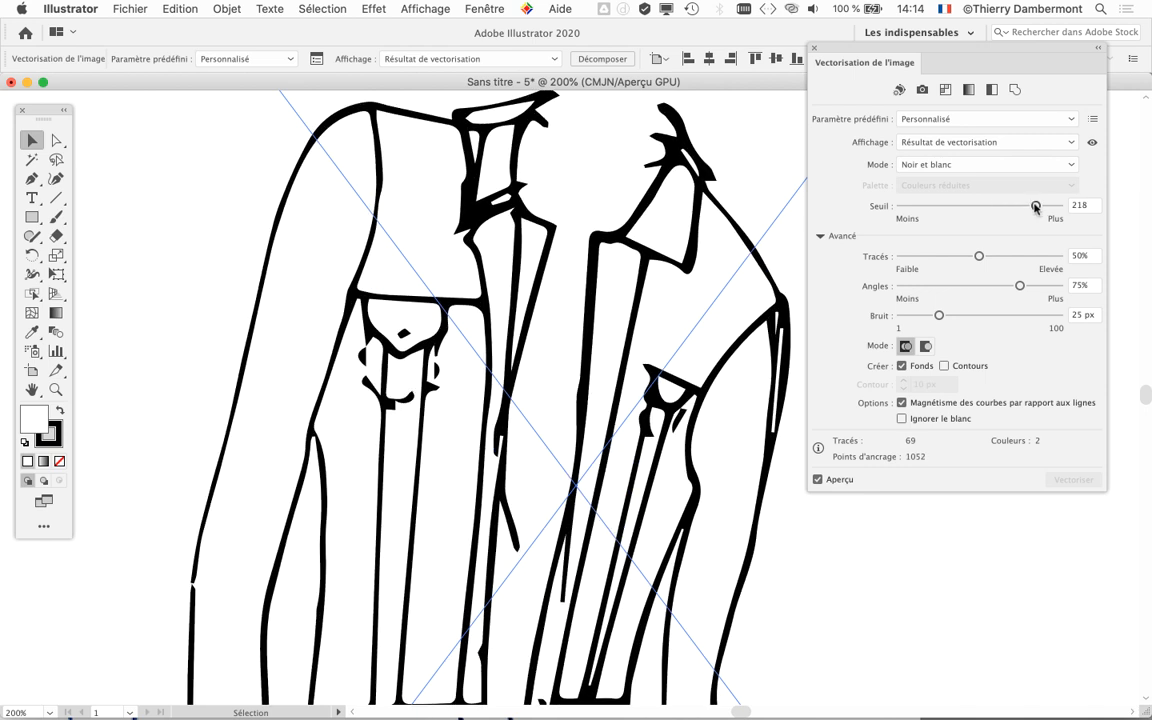
{"action": "left_click_drag", "start_coordinate": [1036, 206], "coordinate": [1024, 206]}
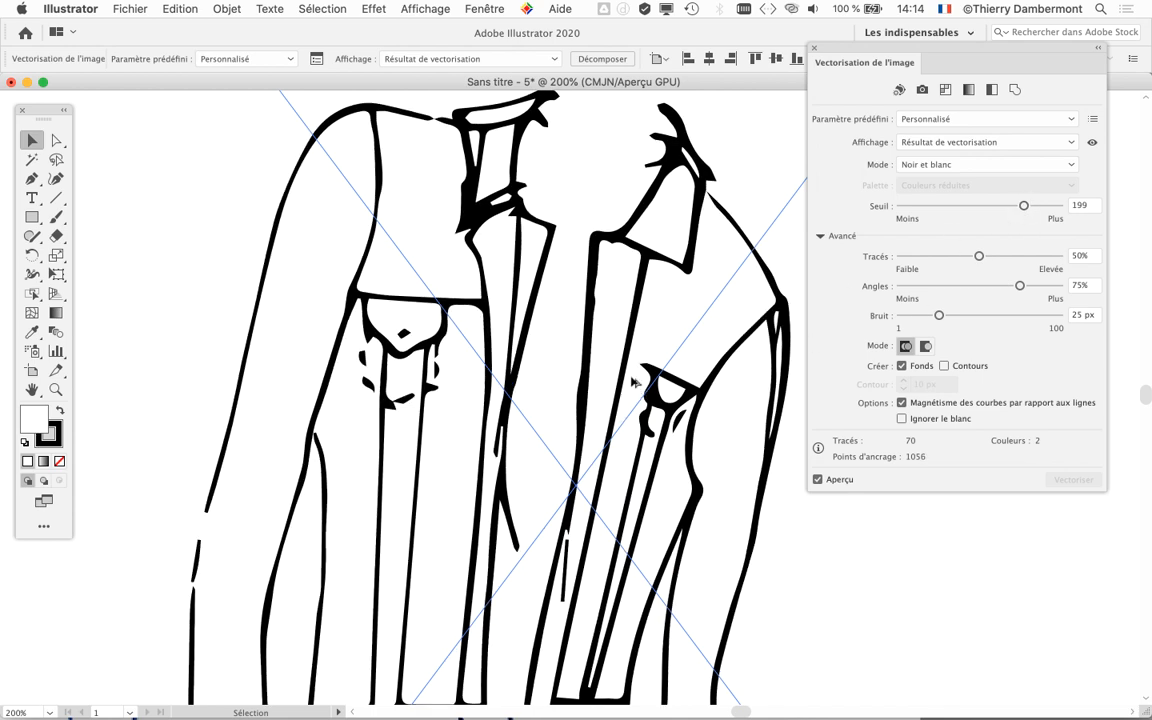
Examine the traced jacket's body, sleeves and cuff at different magnifications
{"action": "scroll", "coordinate": [636, 382], "scroll_direction": "down", "scroll_amount": 3}
{"action": "scroll", "coordinate": [613, 449], "scroll_direction": "up", "scroll_amount": 1}
{"action": "key", "text": "space"}
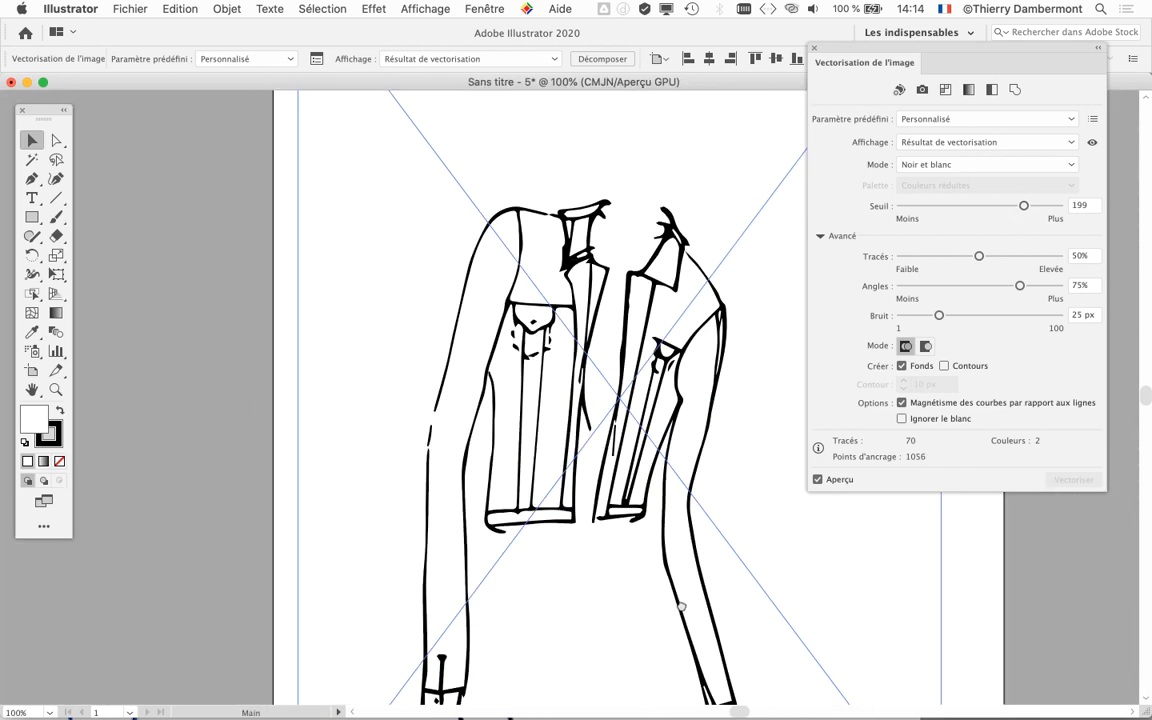
{"action": "left_click_drag", "start_coordinate": [682, 607], "coordinate": [617, 331]}
{"action": "scroll", "coordinate": [655, 451], "scroll_direction": "up", "scroll_amount": 5}
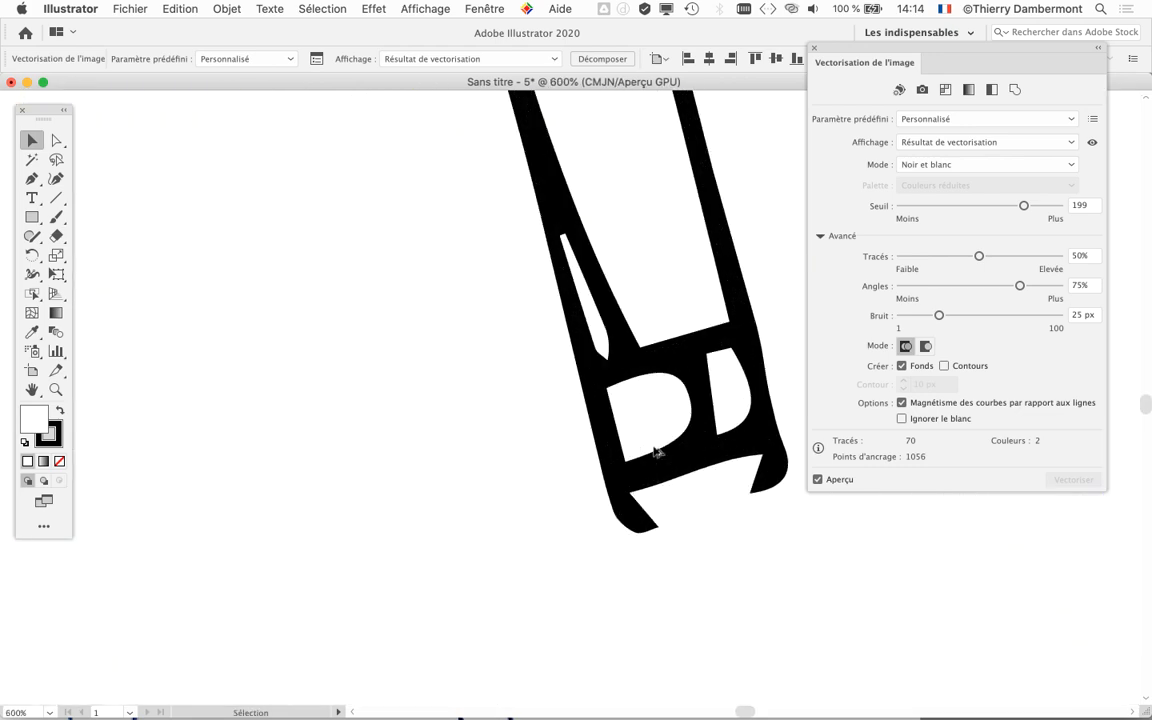
{"action": "scroll", "coordinate": [656, 452], "scroll_direction": "down", "scroll_amount": 5}
{"action": "key", "text": "space"}
{"action": "left_click_drag", "start_coordinate": [507, 301], "coordinate": [406, 483]}
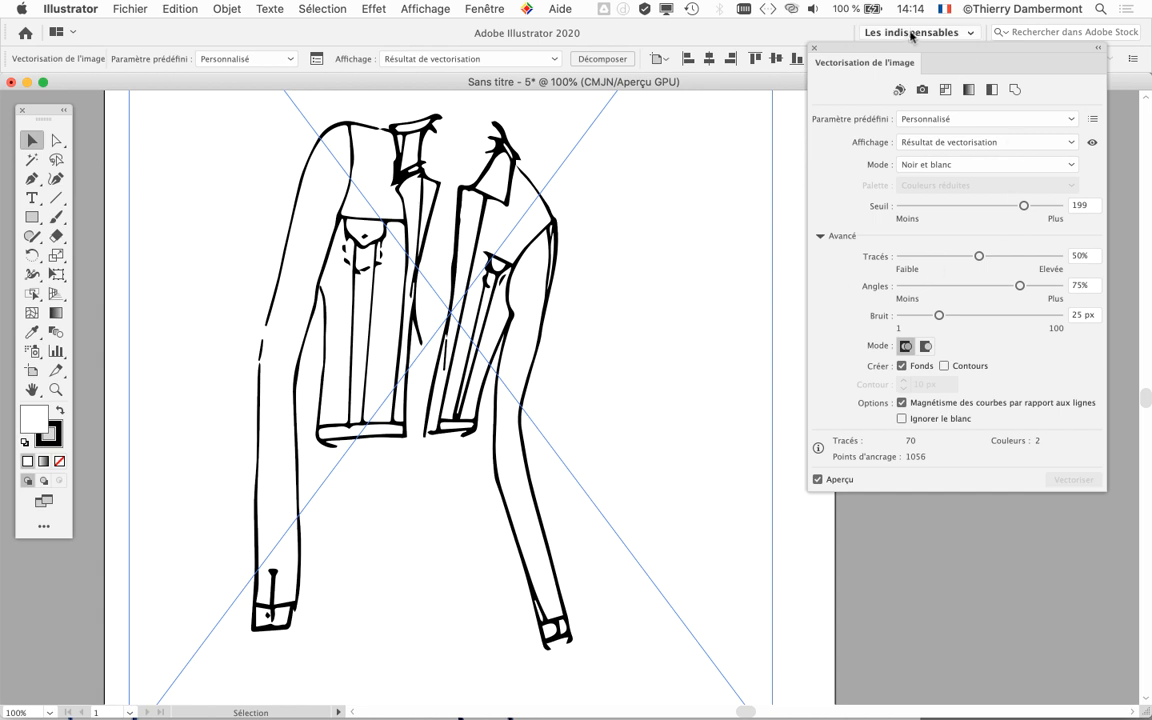
Expand the jacket's image tracing into editable vector paths and deselect the result
{"action": "left_click_drag", "start_coordinate": [912, 48], "coordinate": [996, 65]}
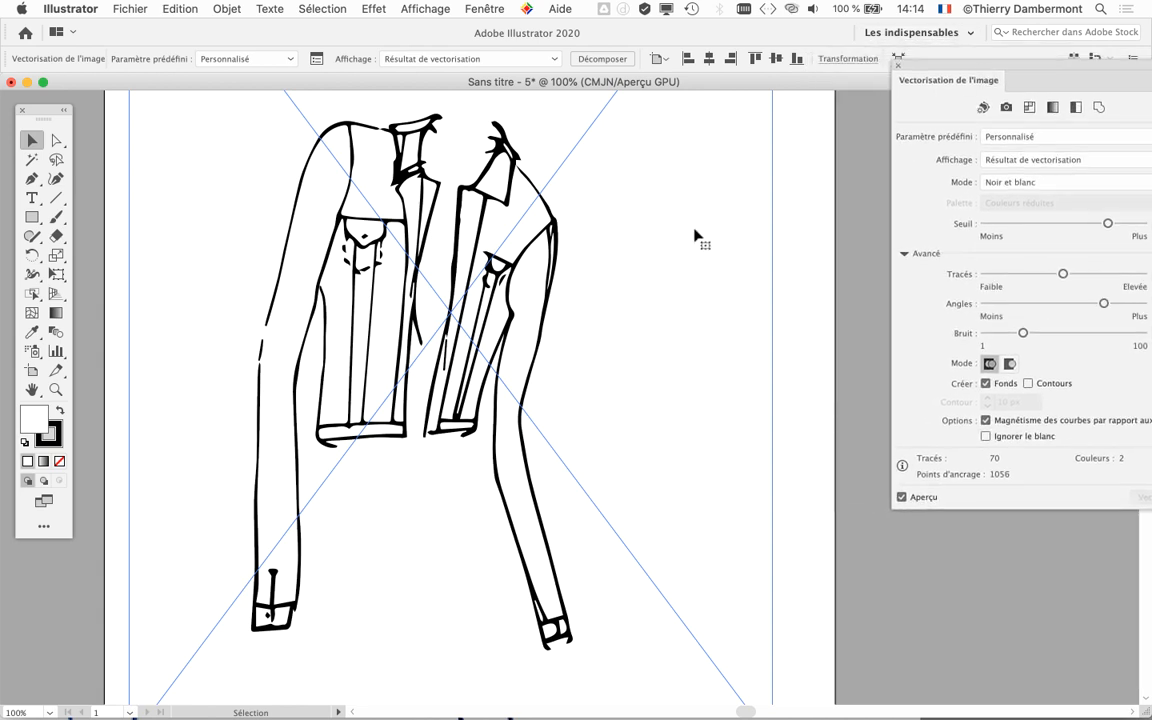
{"action": "left_click", "coordinate": [226, 9]}
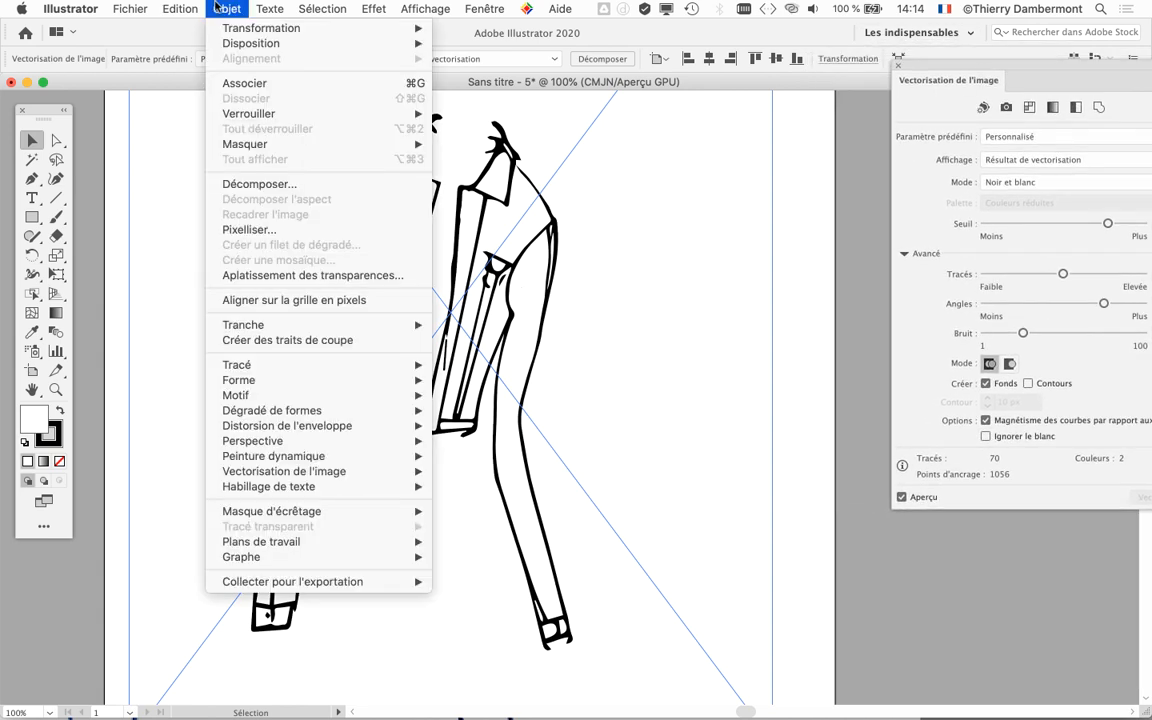
{"action": "mouse_move", "coordinate": [296, 472]}
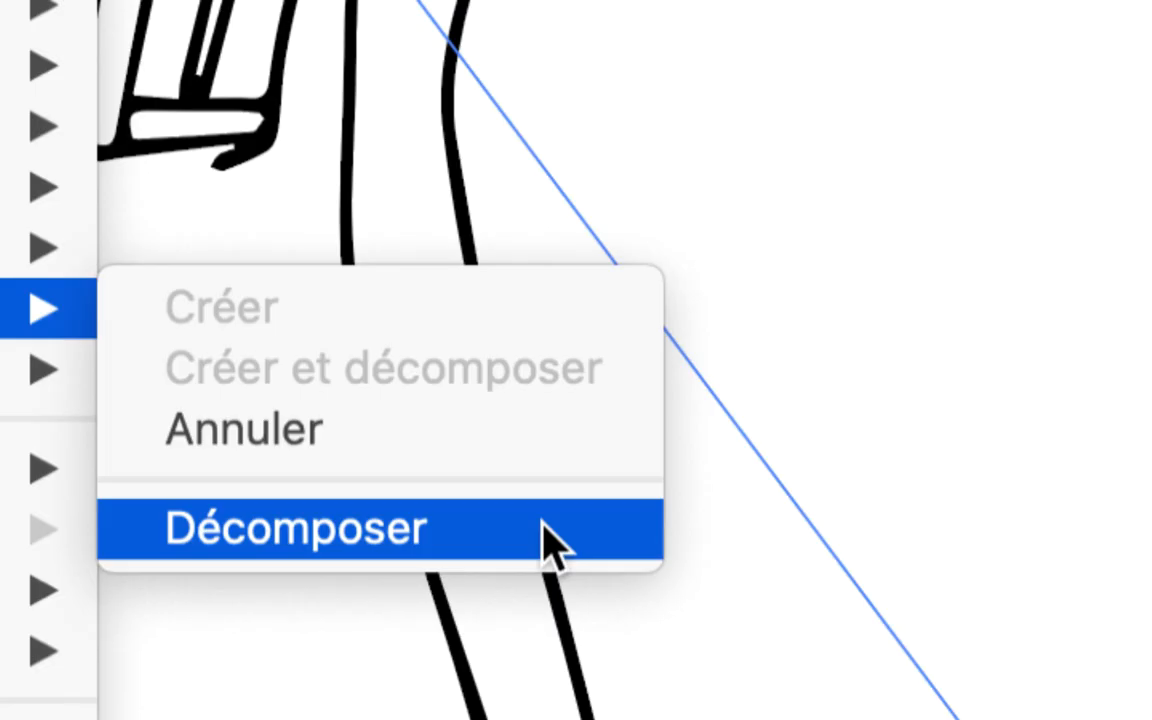
{"action": "left_click", "coordinate": [550, 540]}
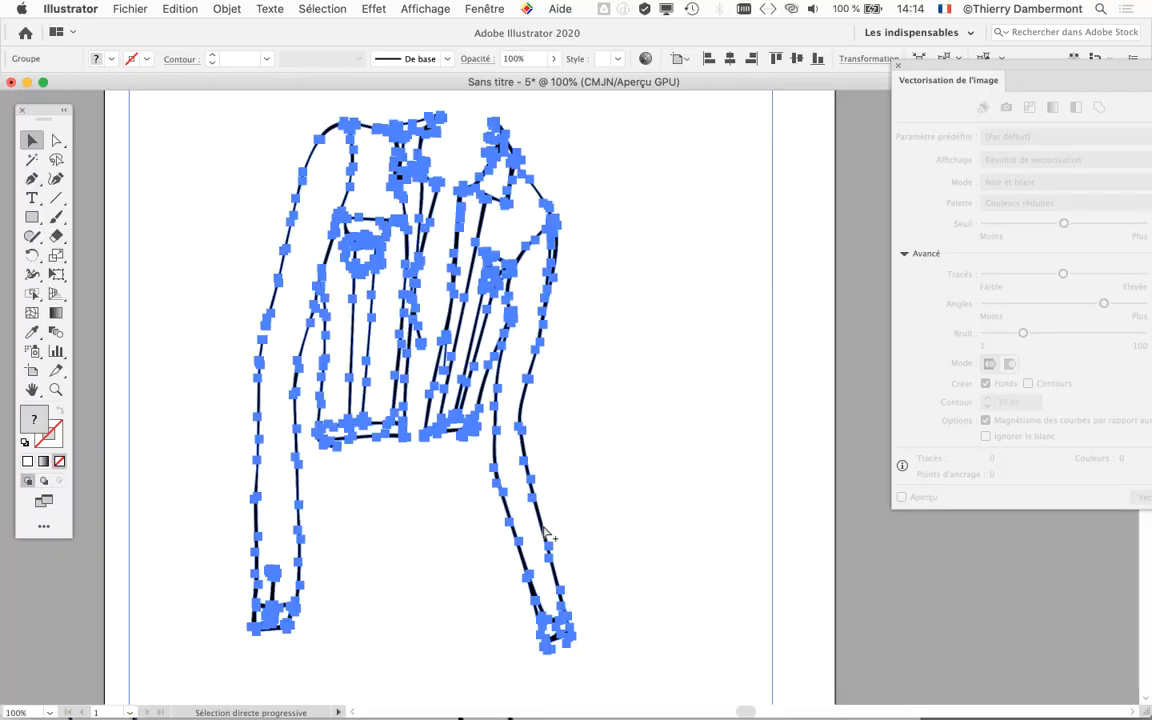
{"action": "left_click", "coordinate": [850, 428]}
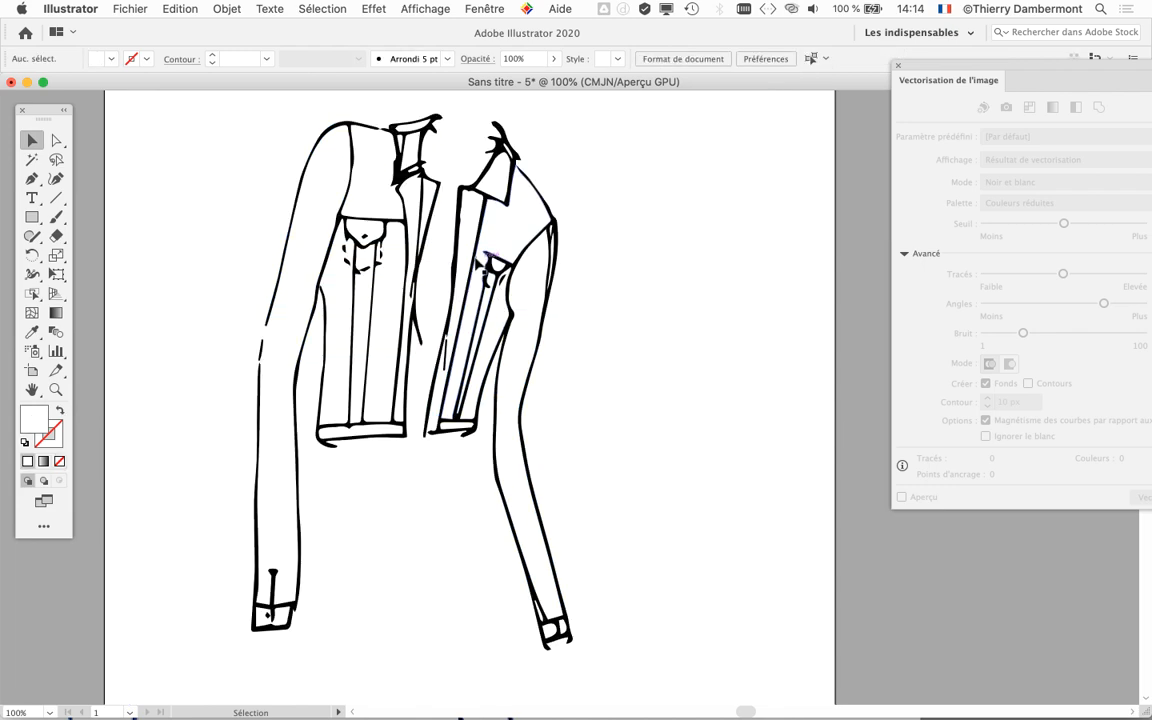
Select individual traced shapes around the two chest pockets with the Direct Selection tool and examine their anchor points
{"action": "scroll", "coordinate": [478, 266], "scroll_direction": "up", "scroll_amount": 3}
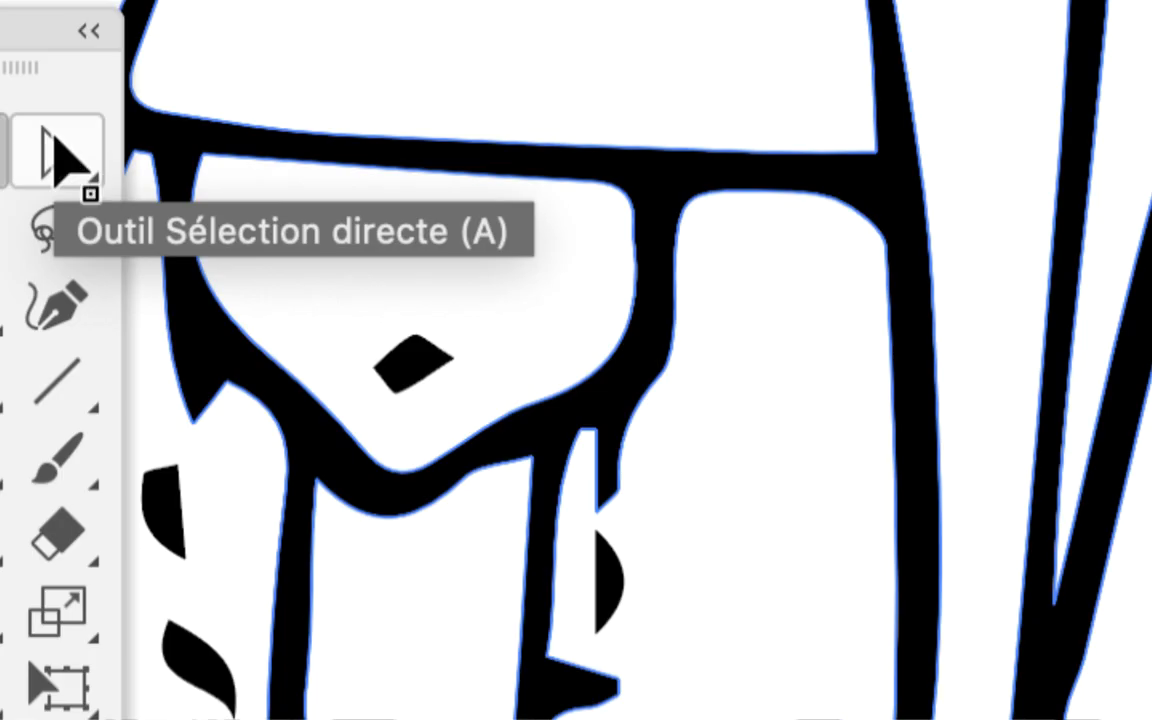
{"action": "left_click", "coordinate": [52, 140]}
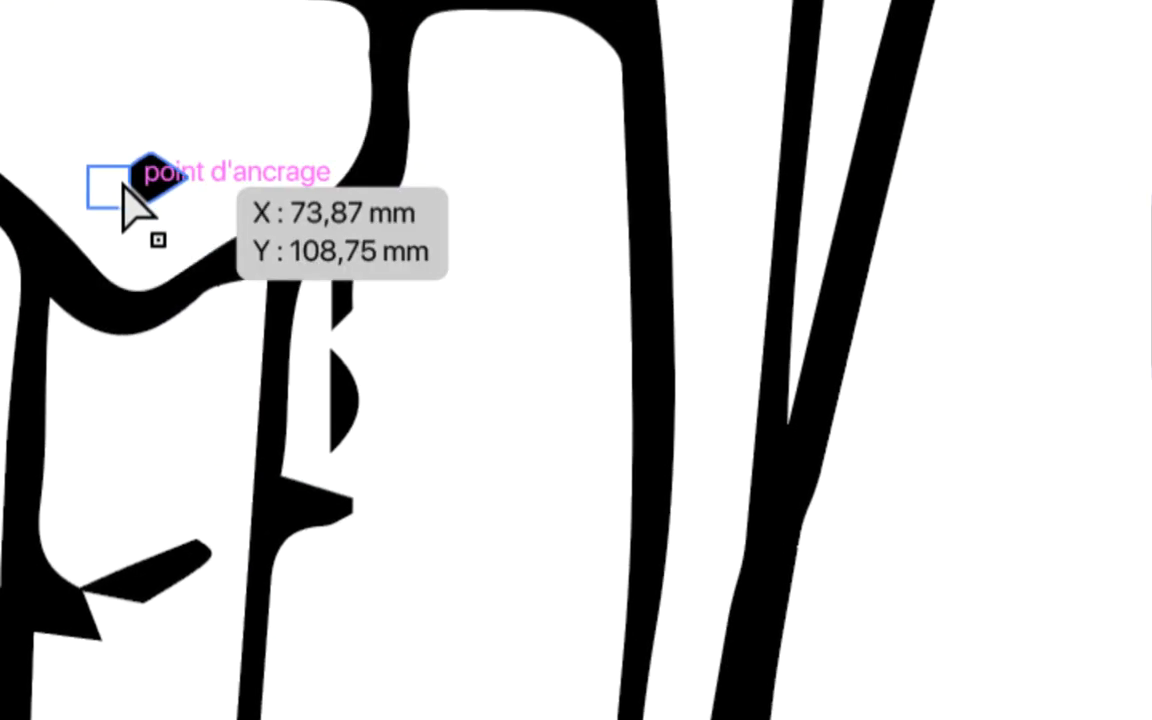
{"action": "left_click", "coordinate": [125, 192]}
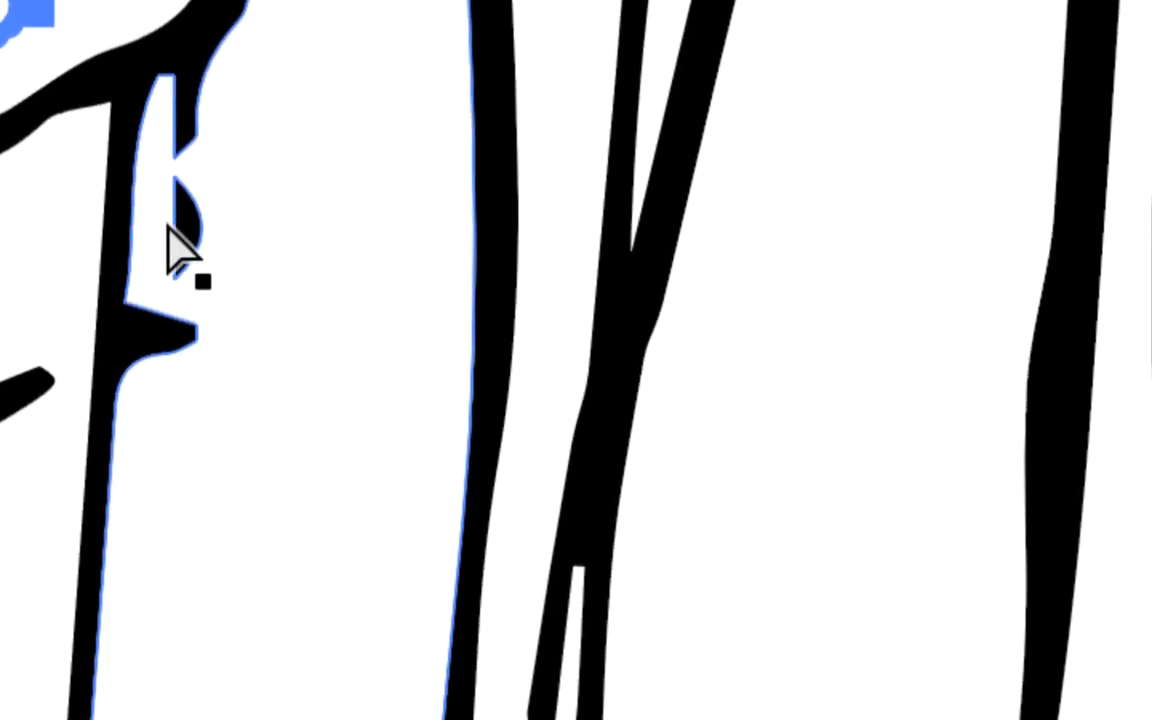
{"action": "left_click", "coordinate": [41, 113]}
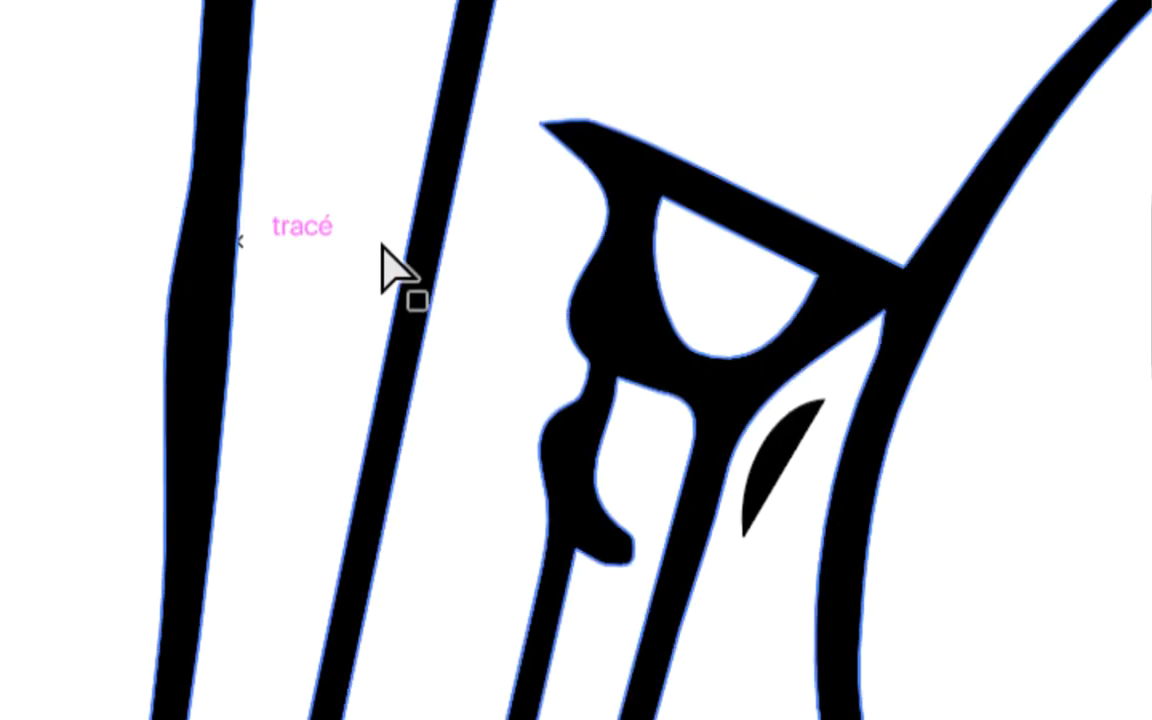
{"action": "scroll", "coordinate": [381, 245], "scroll_direction": "right", "scroll_amount": 3}
{"action": "left_click", "coordinate": [432, 245]}
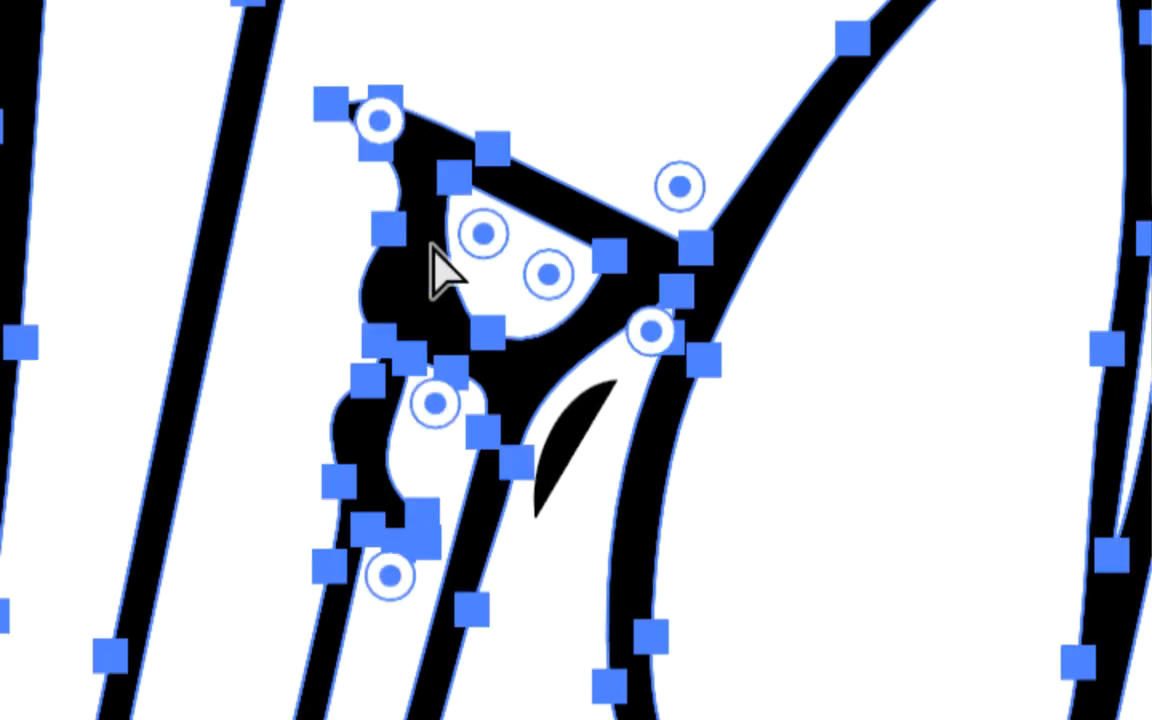
{"action": "scroll", "coordinate": [431, 247], "scroll_direction": "down", "scroll_amount": 4}
{"action": "scroll", "coordinate": [431, 249], "scroll_direction": "down", "scroll_amount": 3}
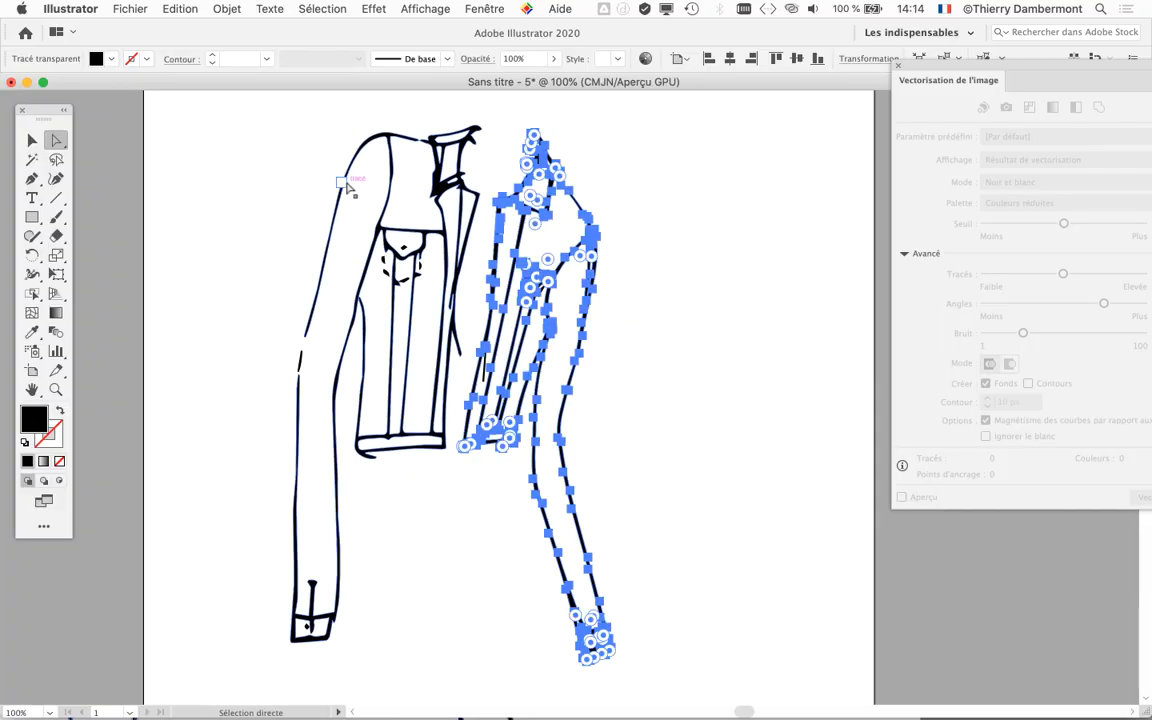
Select the white background shape around the jacket and examine its anchor points along the sleeve and body outlines
{"action": "left_click", "coordinate": [346, 187]}
{"action": "key", "text": "super+a"}
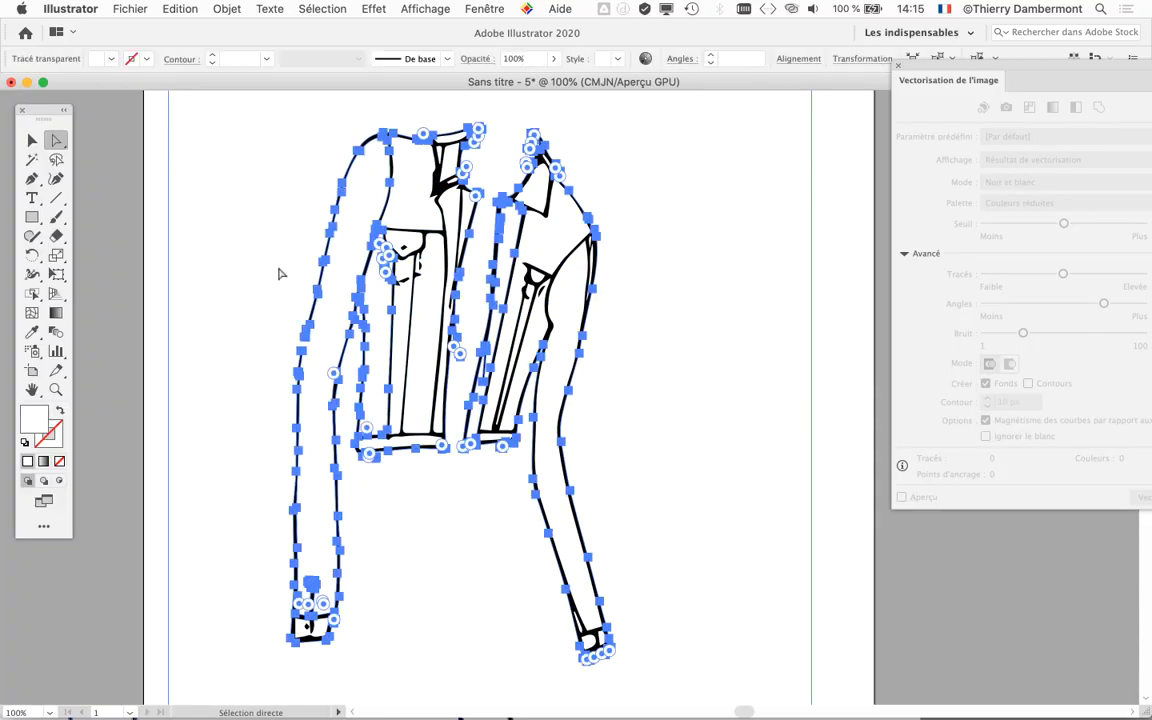
{"action": "scroll", "coordinate": [297, 332], "scroll_direction": "up", "scroll_amount": 4}
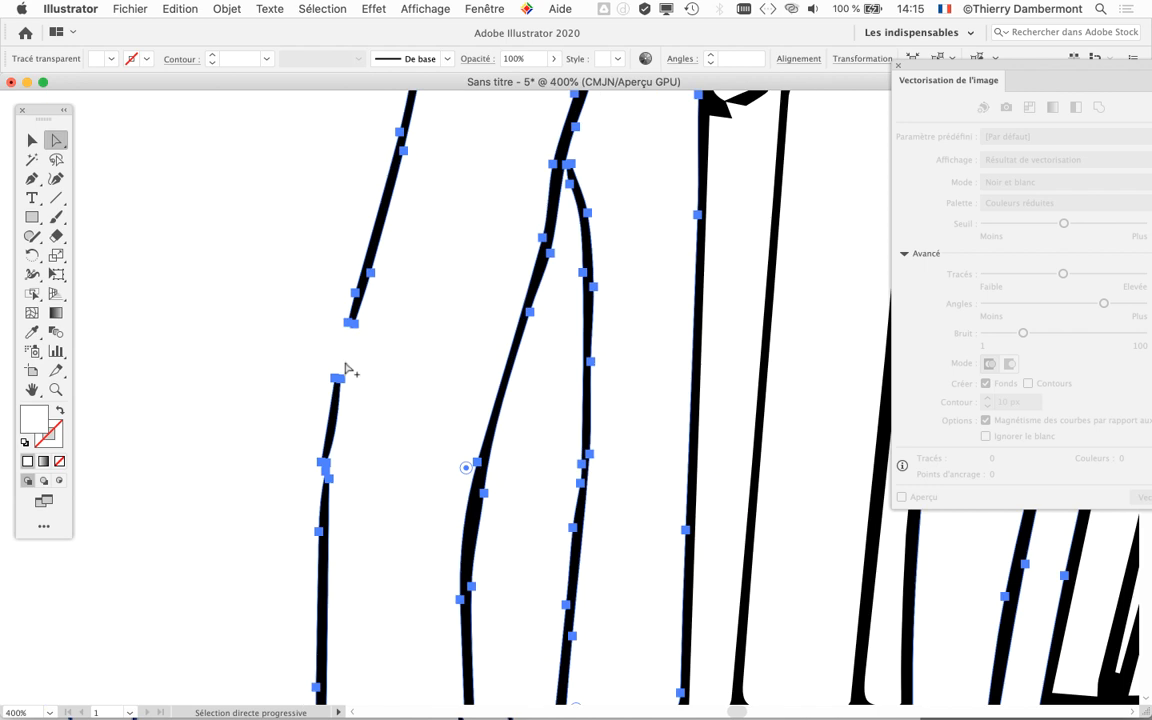
{"action": "scroll", "coordinate": [640, 391], "scroll_direction": "down", "scroll_amount": 3}
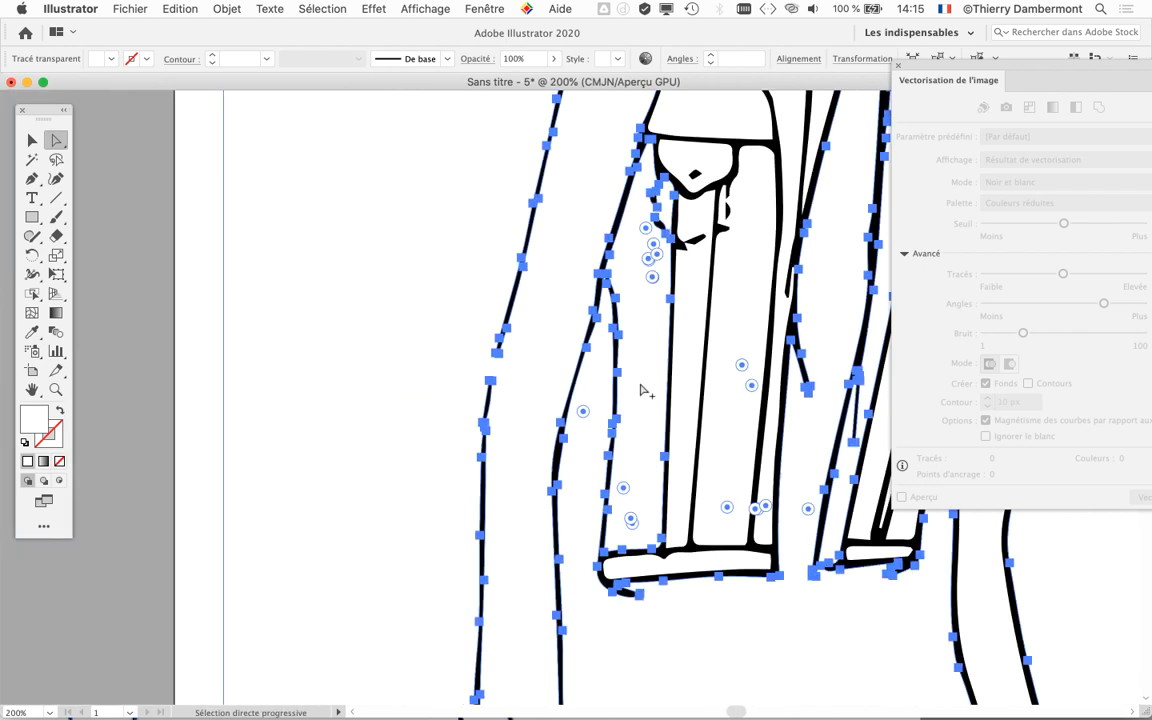
{"action": "scroll", "coordinate": [411, 368], "scroll_direction": "right", "scroll_amount": 5}
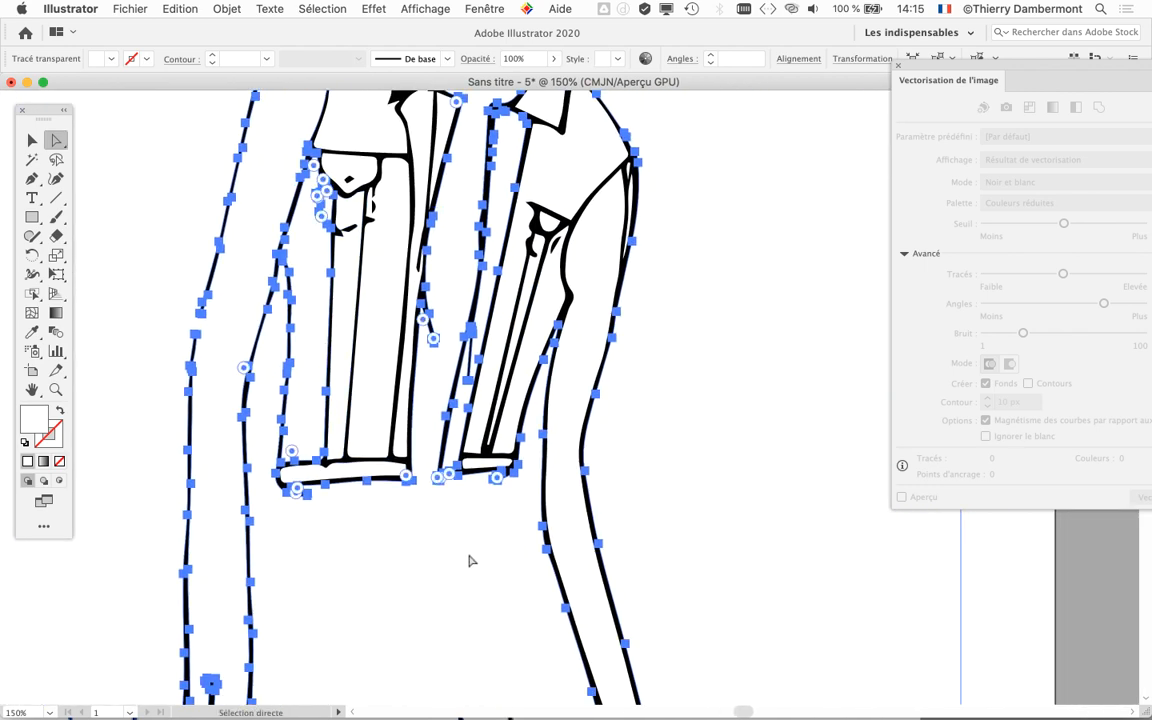
{"action": "scroll", "coordinate": [698, 522], "scroll_direction": "down", "scroll_amount": 1}
Save the document as "vectorisation fonds.ai" in Adobe Illustrator format, using the Illustrator 2020 version options
{"action": "left_click", "coordinate": [130, 8]}
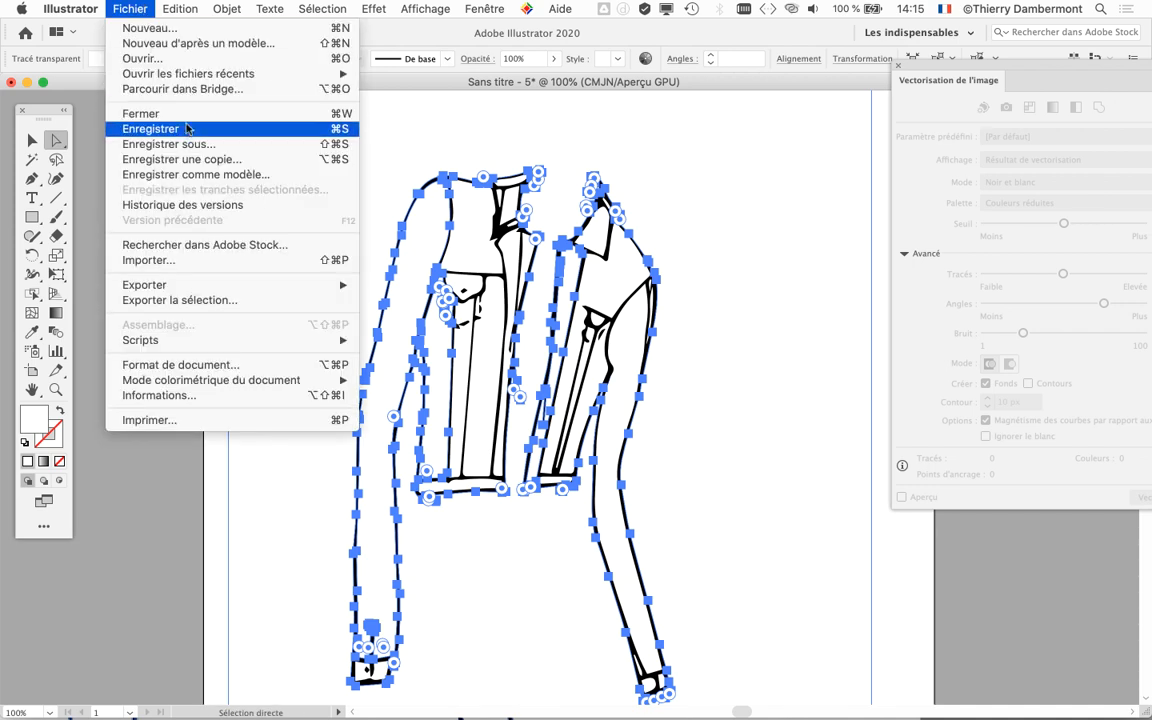
{"action": "left_click", "coordinate": [193, 147]}
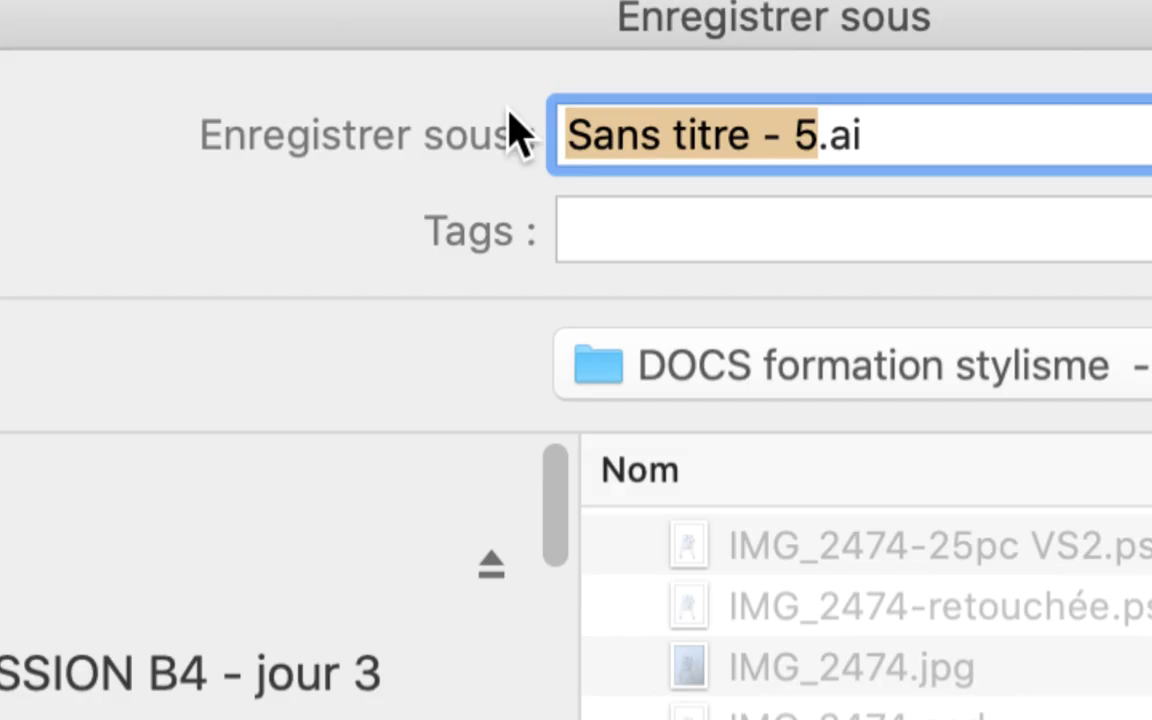
{"action": "type", "text": "vectorisation"}
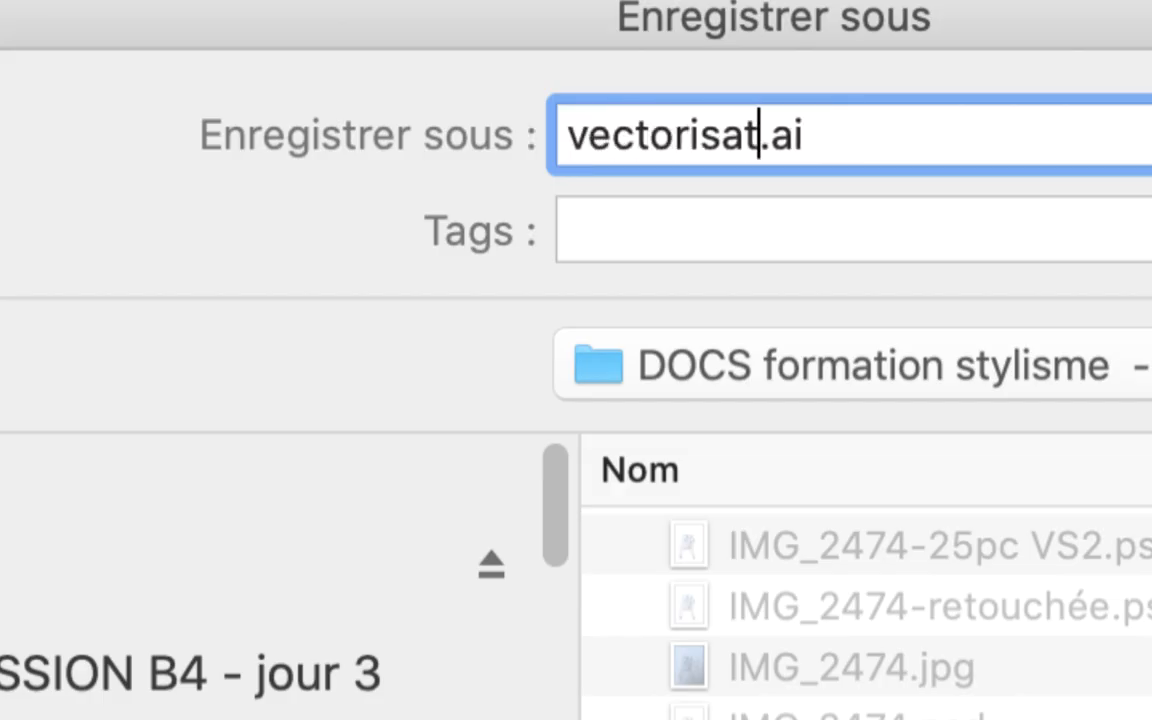
{"action": "type", "text": " fonds"}
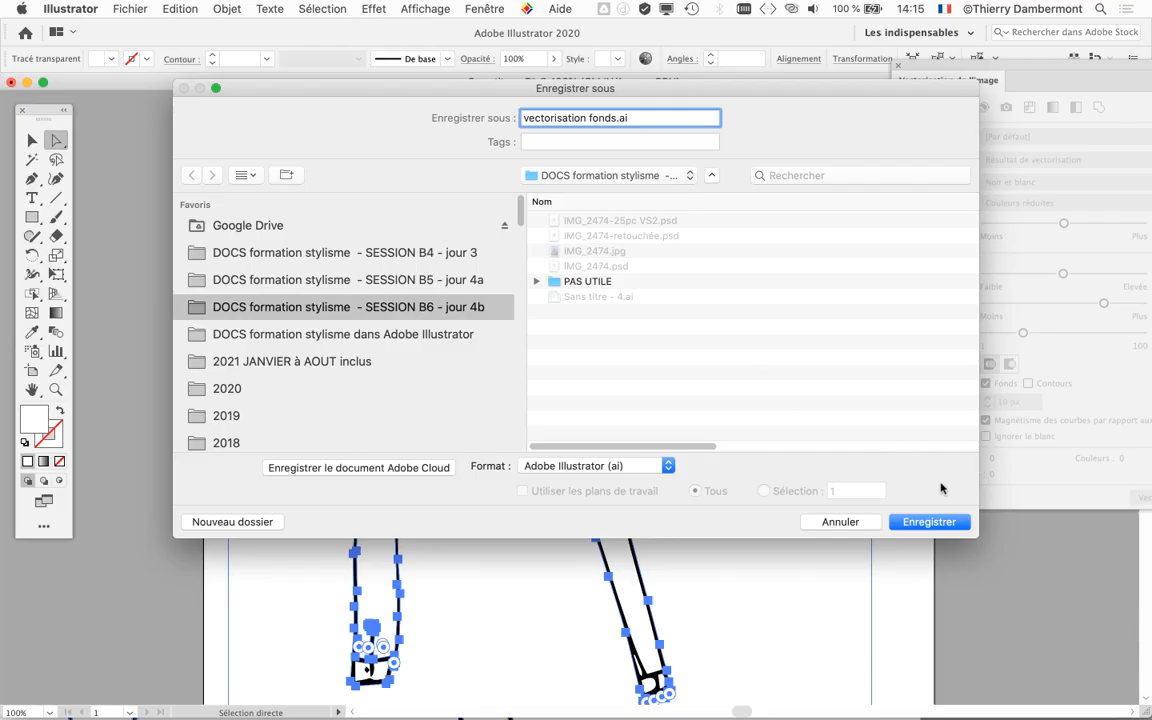
{"action": "left_click", "coordinate": [928, 522]}
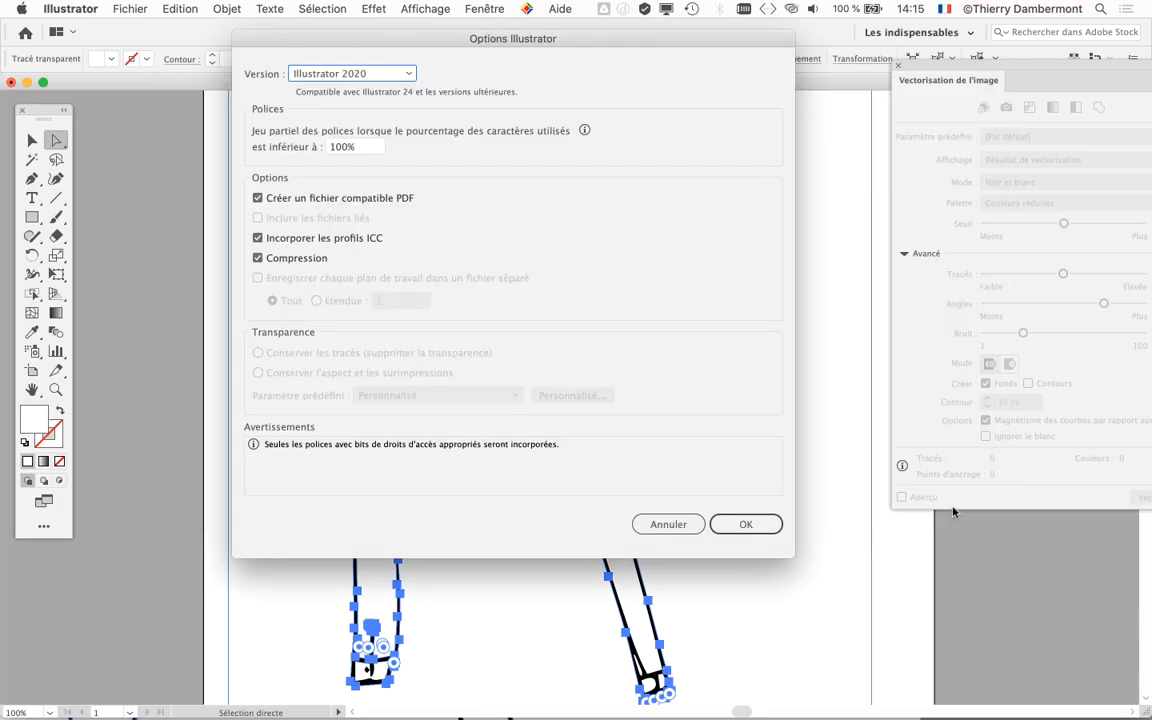
{"action": "left_click", "coordinate": [746, 524]}
Examine the filled contours of the expanded jacket alongside the fill and stroke creation options for image tracing
{"action": "key", "text": "super+equal"}
{"action": "key", "text": "super+equal"}
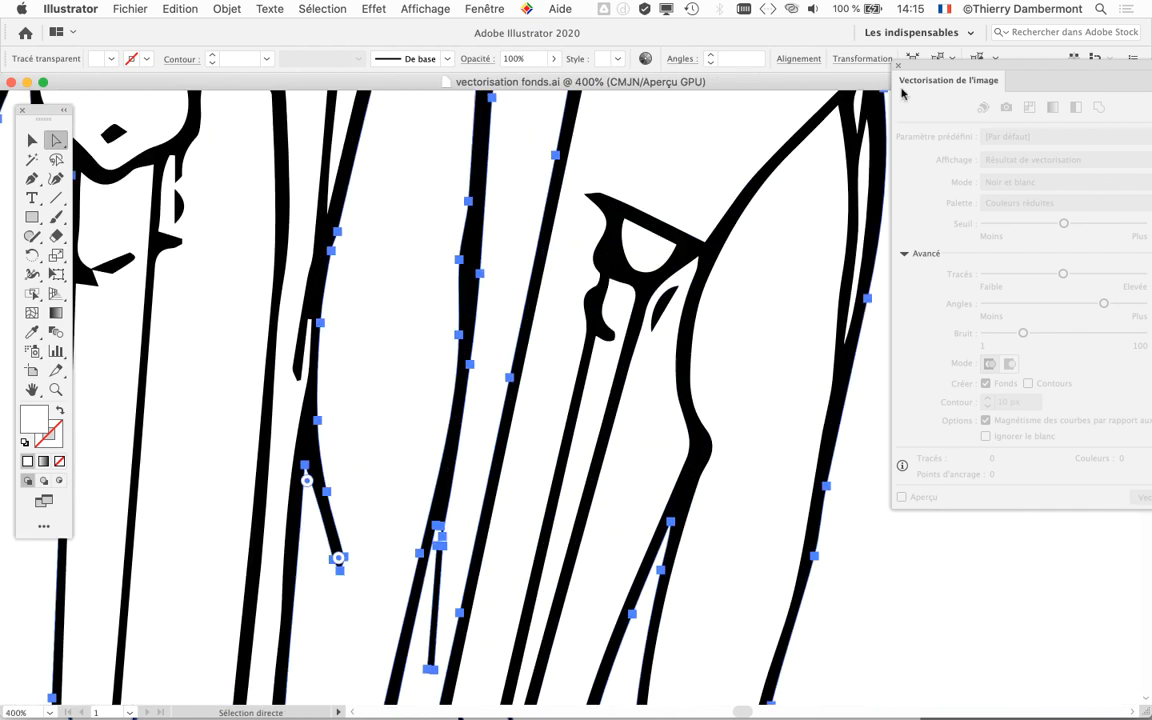
{"action": "left_click_drag", "start_coordinate": [928, 67], "coordinate": [575, 72]}
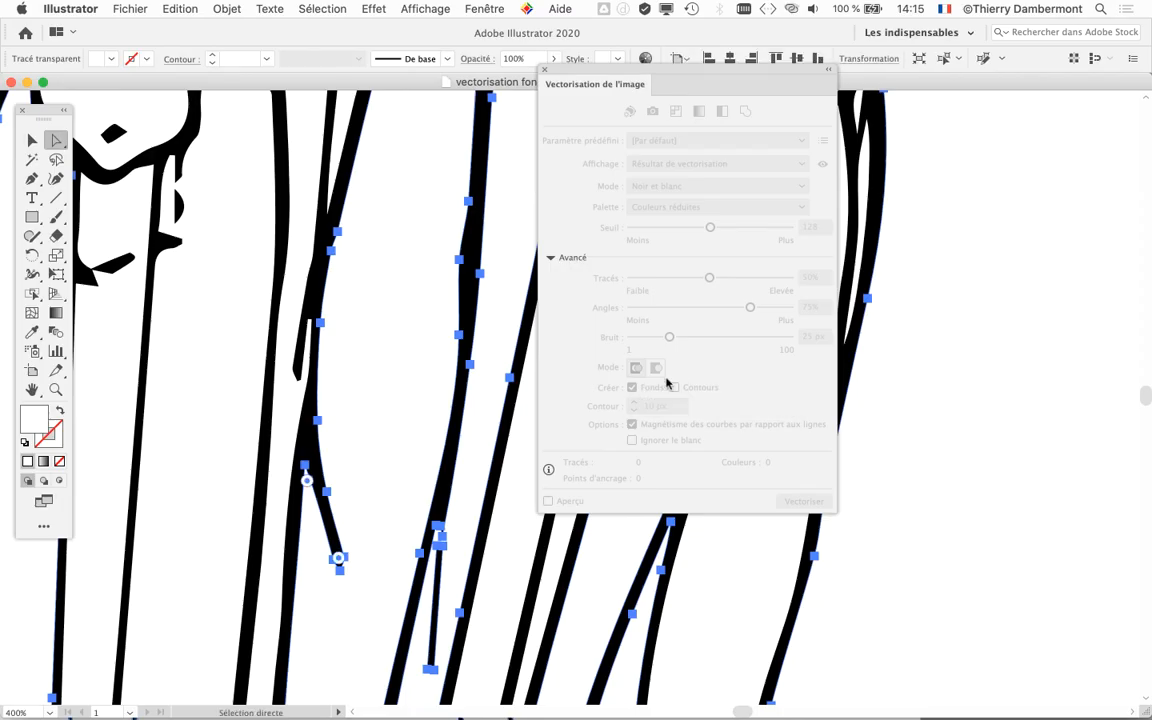
{"action": "left_click_drag", "start_coordinate": [613, 72], "coordinate": [925, 118]}
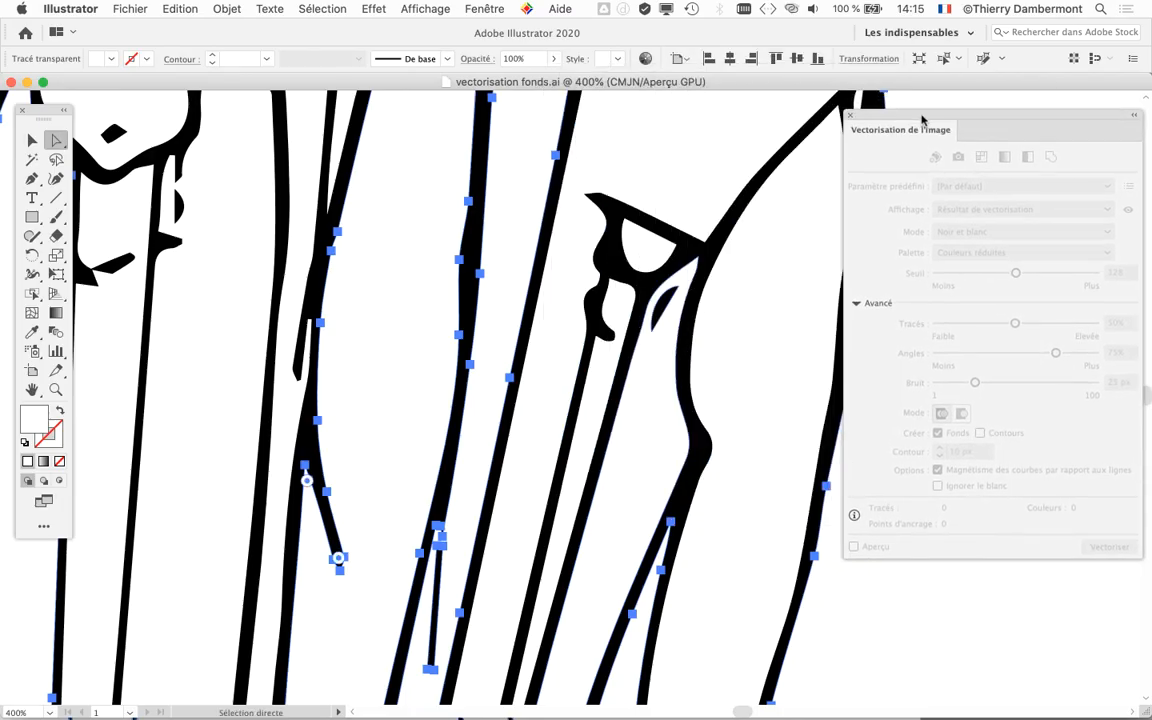
{"action": "scroll", "coordinate": [655, 340], "scroll_direction": "down", "scroll_amount": 4}
{"action": "scroll", "coordinate": [652, 343], "scroll_direction": "down", "scroll_amount": 3}
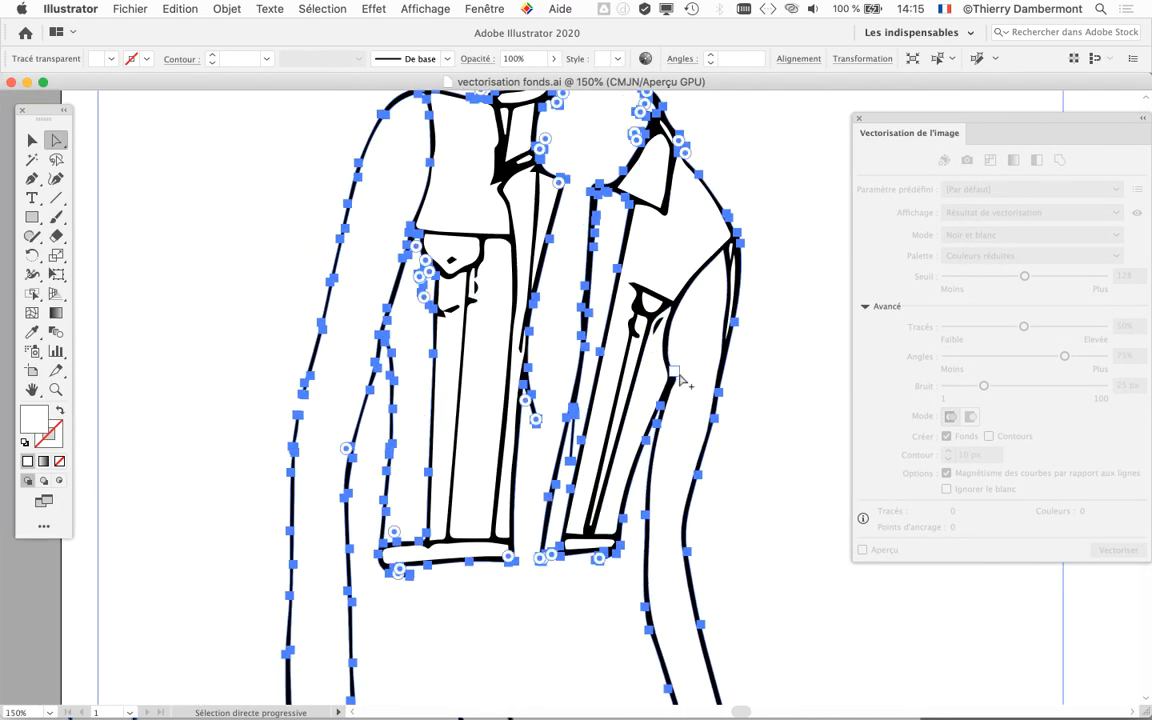
{"action": "scroll", "coordinate": [680, 382], "scroll_direction": "down", "scroll_amount": 1}
{"action": "left_click_drag", "start_coordinate": [412, 358], "coordinate": [172, 352]}
{"action": "scroll", "coordinate": [388, 383], "scroll_direction": "up", "scroll_amount": 2}
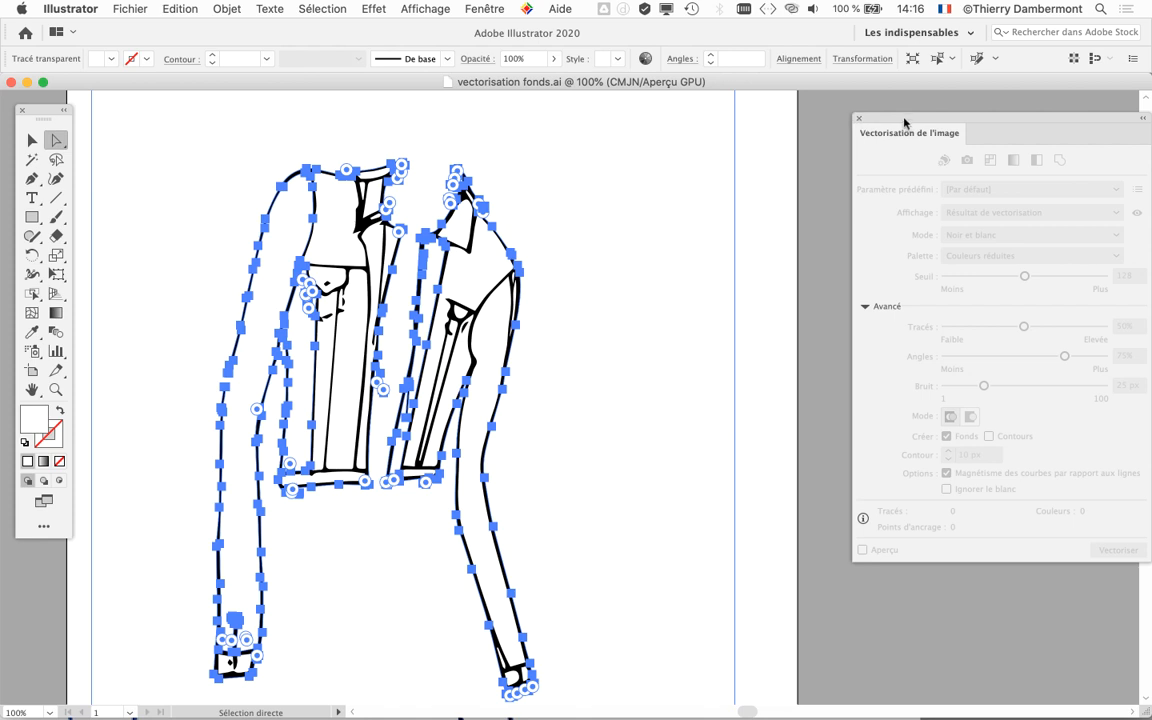
{"action": "left_click_drag", "start_coordinate": [904, 122], "coordinate": [798, 114]}
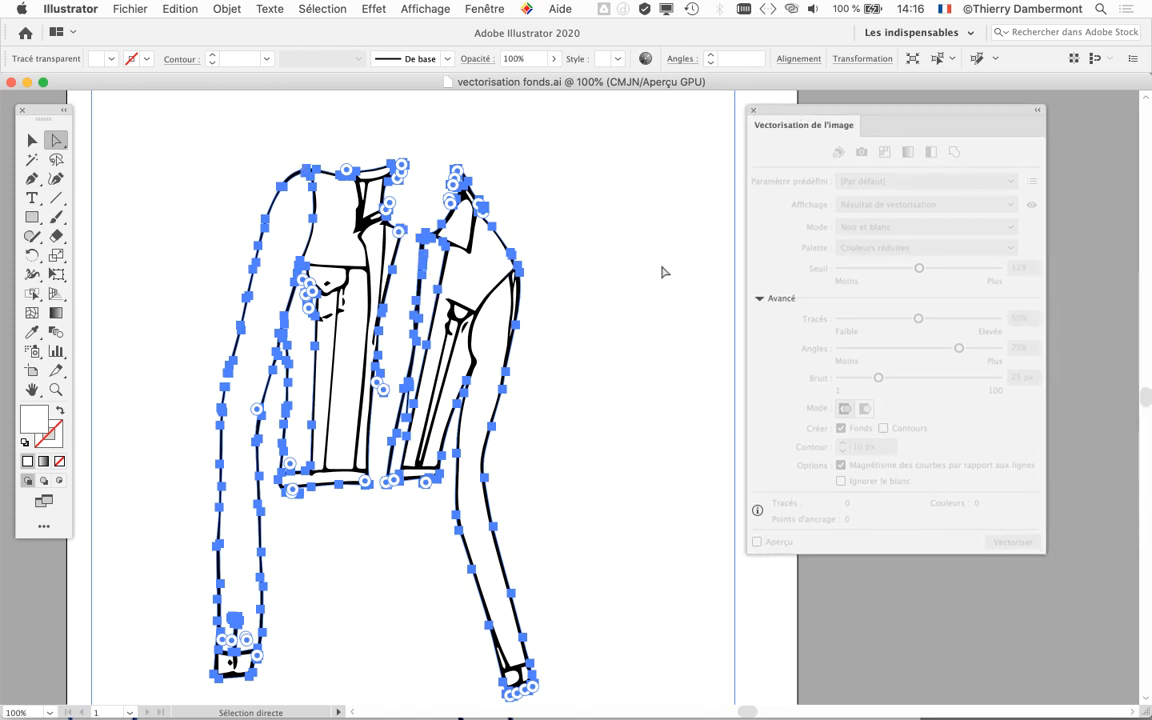
{"action": "left_click_drag", "start_coordinate": [797, 111], "coordinate": [797, 112]}
Clear the direct selection and select the entire traced jacket group with the Selection tool
{"action": "left_click", "coordinate": [33, 141]}
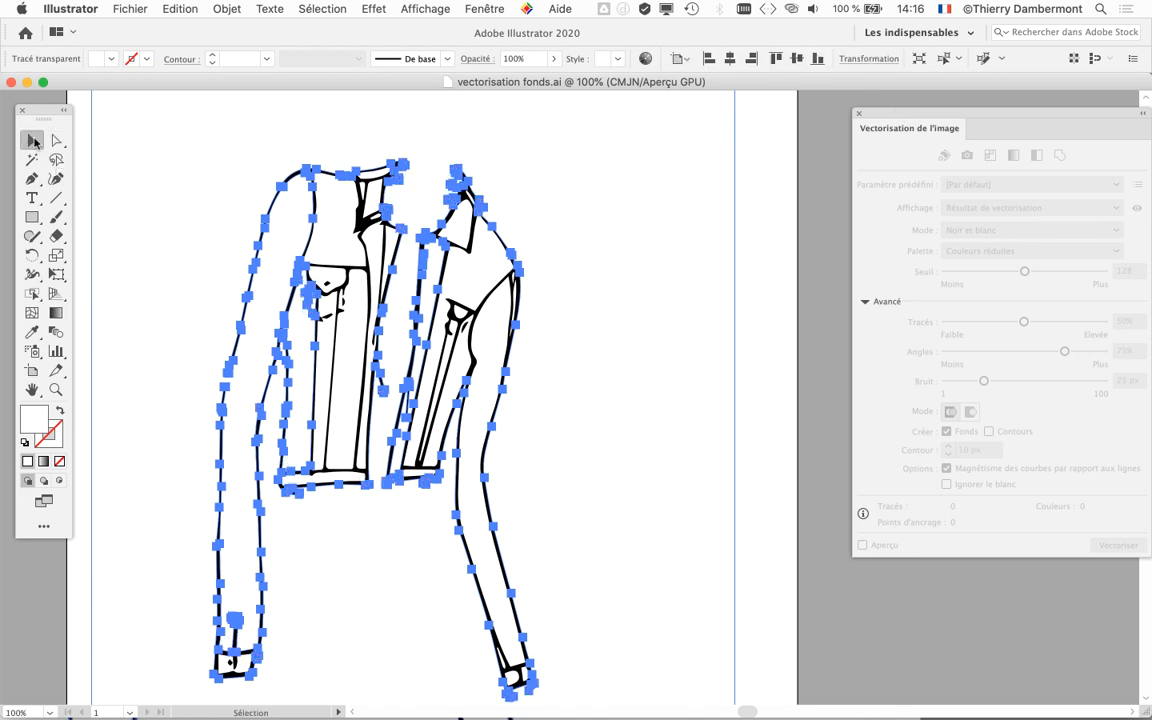
{"action": "left_click", "coordinate": [660, 362]}
{"action": "scroll", "coordinate": [352, 324], "scroll_direction": "up", "scroll_amount": 5}
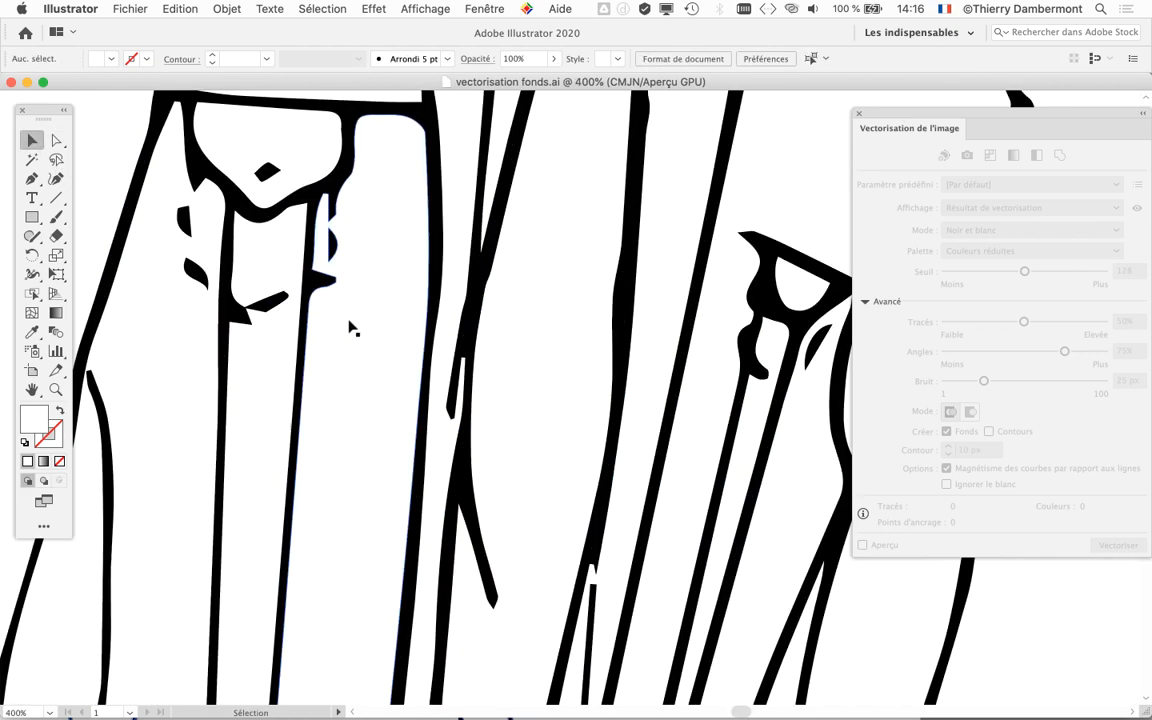
{"action": "scroll", "coordinate": [488, 314], "scroll_direction": "down", "scroll_amount": 5}
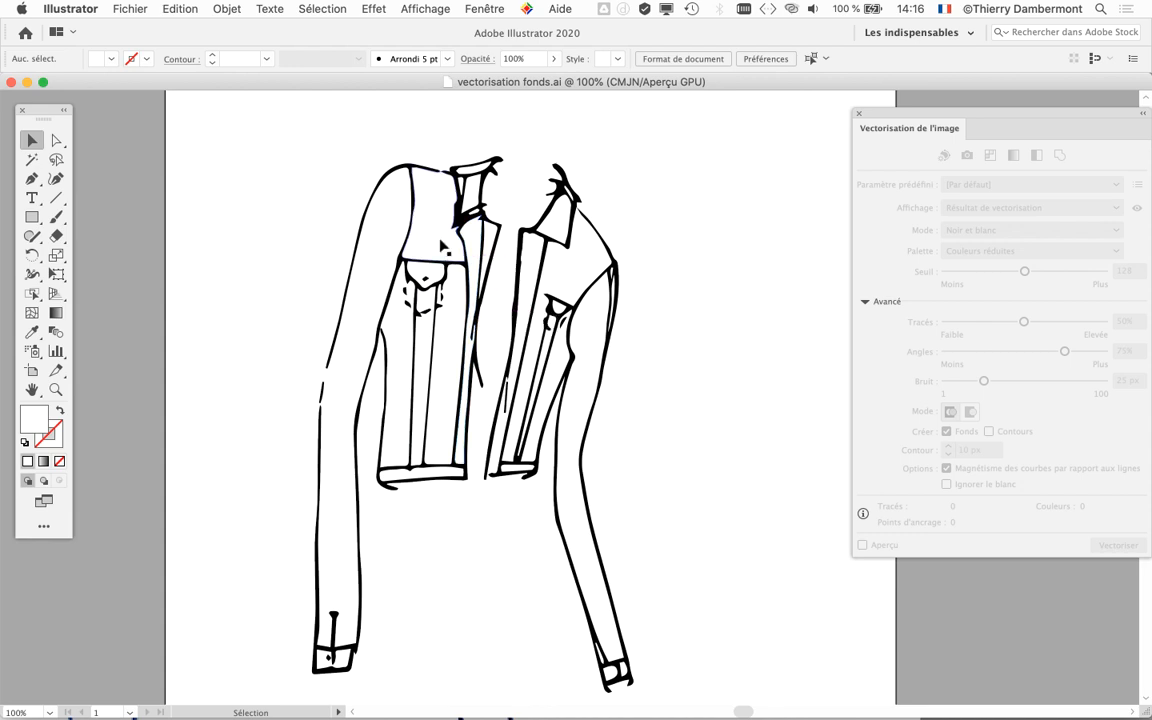
{"action": "left_click", "coordinate": [413, 231]}
{"action": "scroll", "coordinate": [464, 306], "scroll_direction": "down", "scroll_amount": 1}
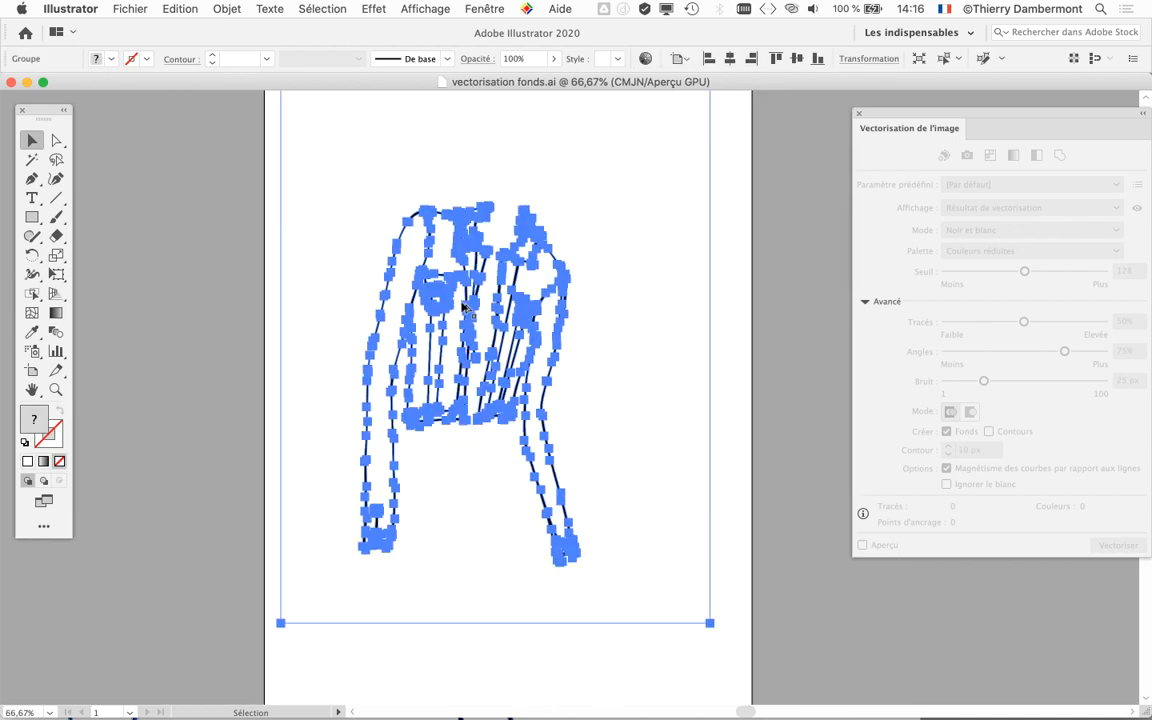
Rasterize the traced jacket group in CMJN at 300 ppi on a white background and examine the pixelated line edges up close
{"action": "left_click", "coordinate": [232, 242]}
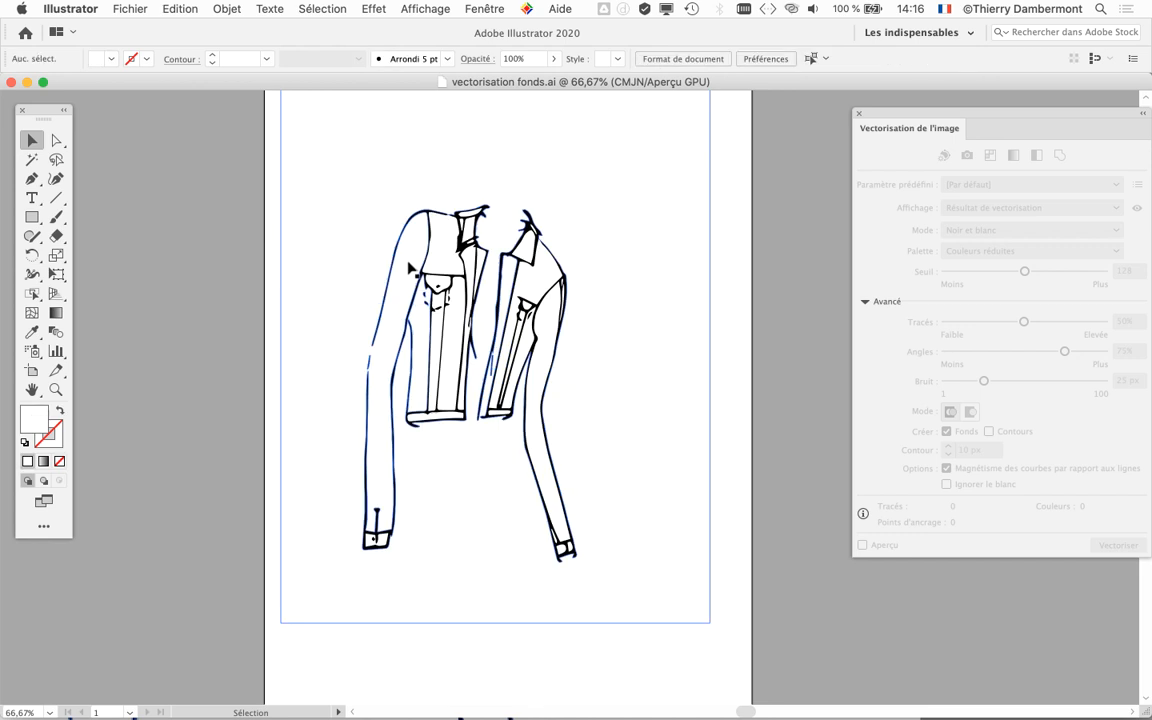
{"action": "left_click", "coordinate": [419, 272]}
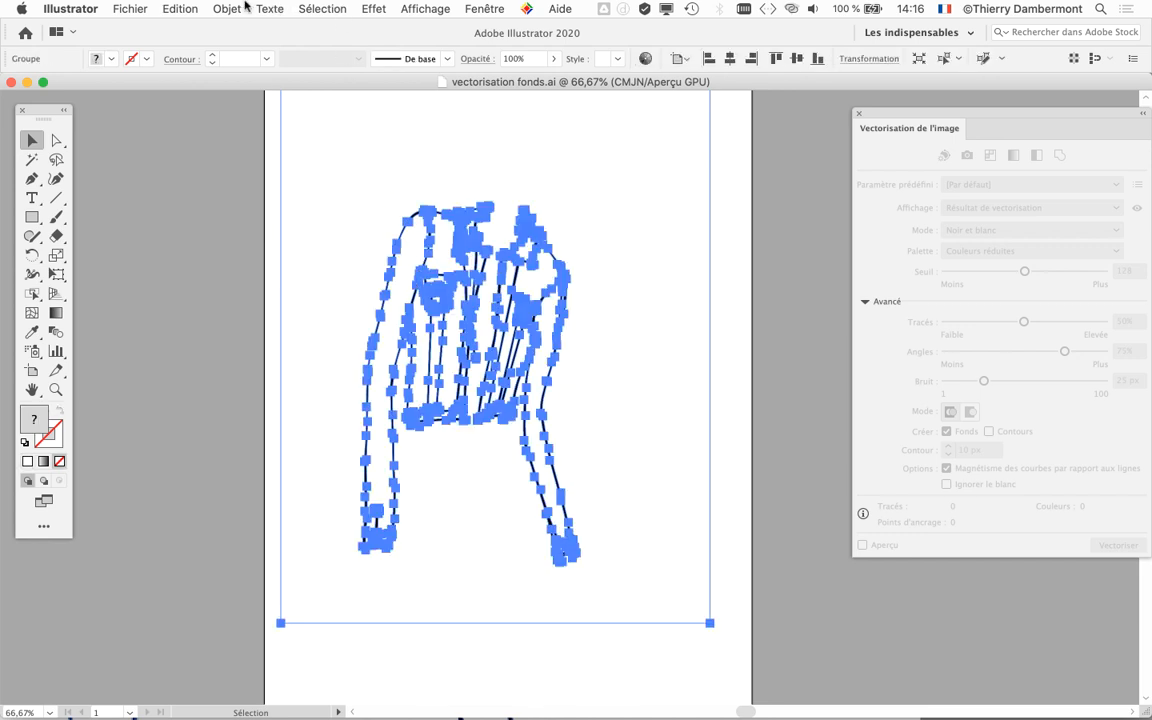
{"action": "left_click", "coordinate": [245, 7]}
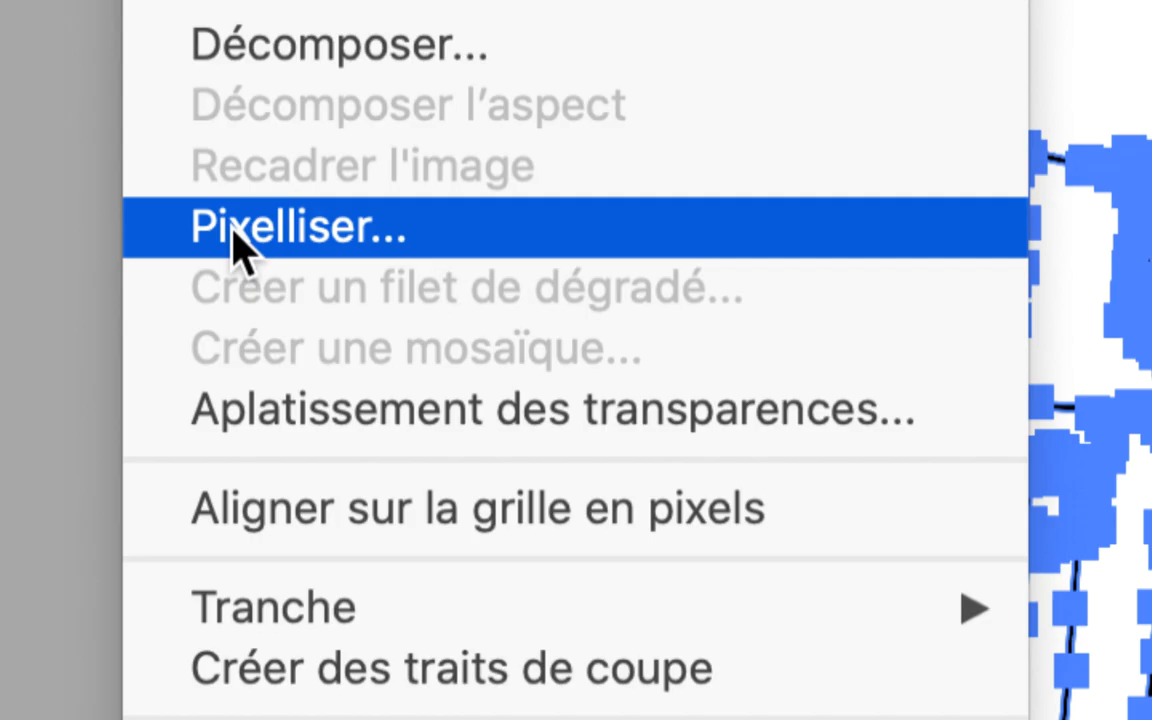
{"action": "left_click", "coordinate": [232, 228]}
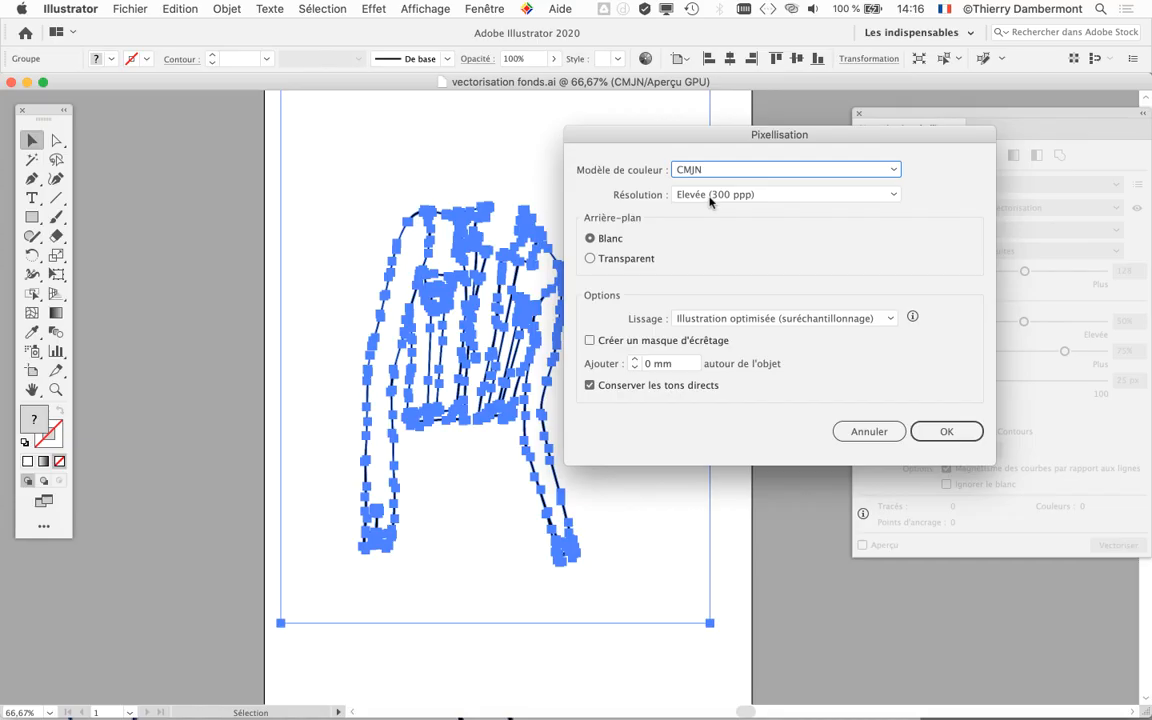
{"action": "left_click", "coordinate": [948, 432]}
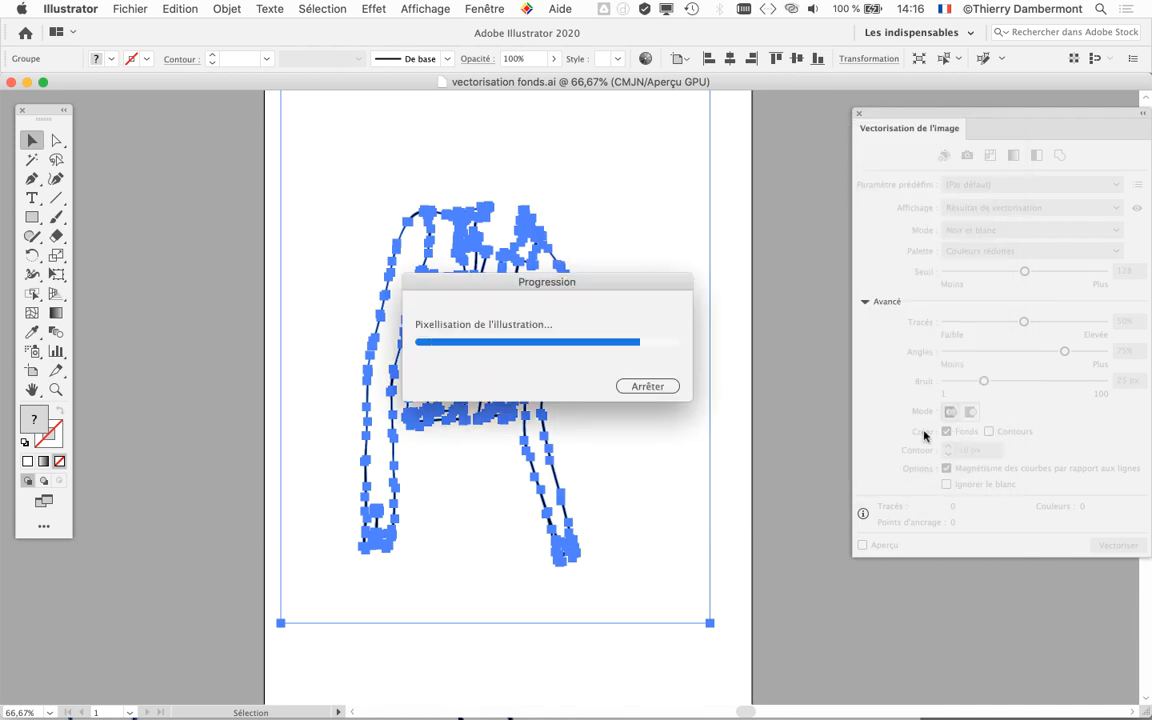
{"action": "scroll", "coordinate": [477, 314], "scroll_direction": "up", "scroll_amount": 2}
{"action": "scroll", "coordinate": [477, 314], "scroll_direction": "up", "scroll_amount": 10}
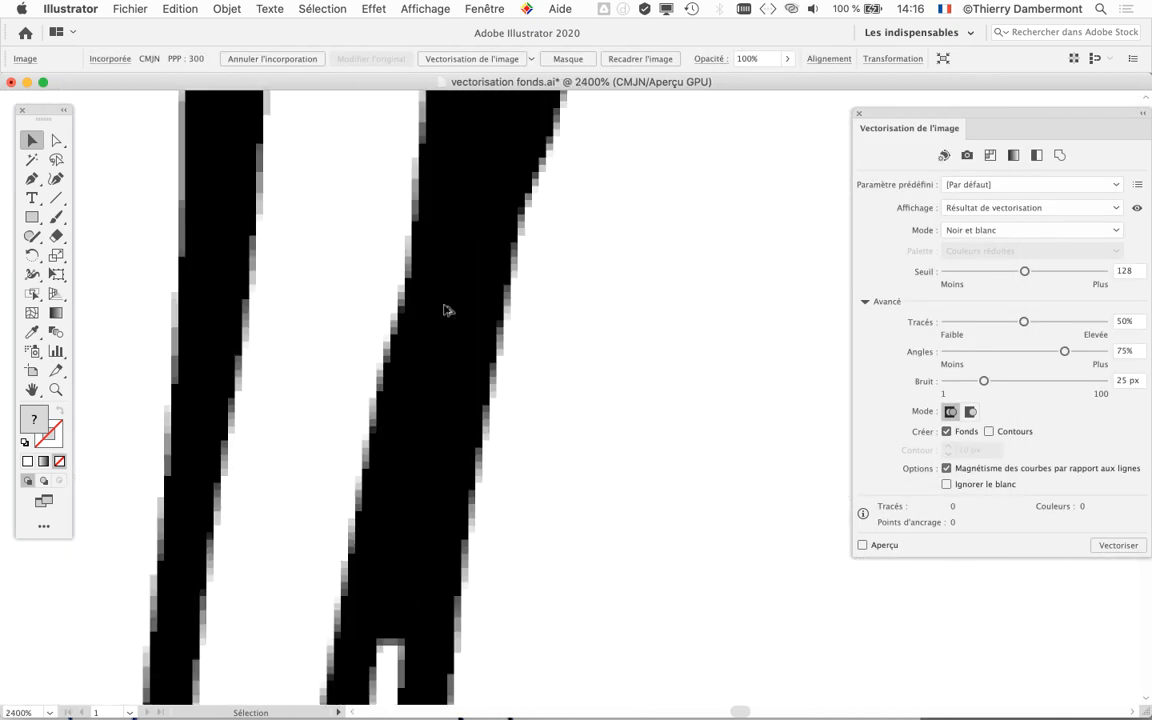
{"action": "scroll", "coordinate": [433, 313], "scroll_direction": "up", "scroll_amount": 1}
{"action": "scroll", "coordinate": [433, 313], "scroll_direction": "down", "scroll_amount": 7}
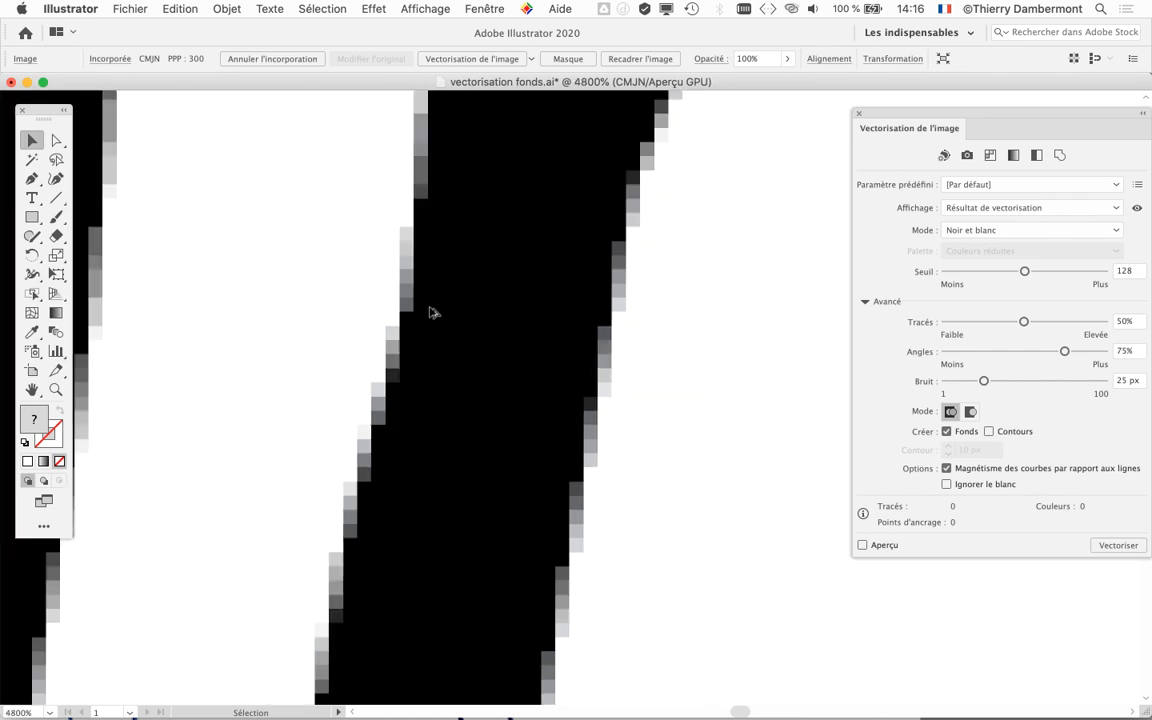
{"action": "scroll", "coordinate": [433, 314], "scroll_direction": "down", "scroll_amount": 6}
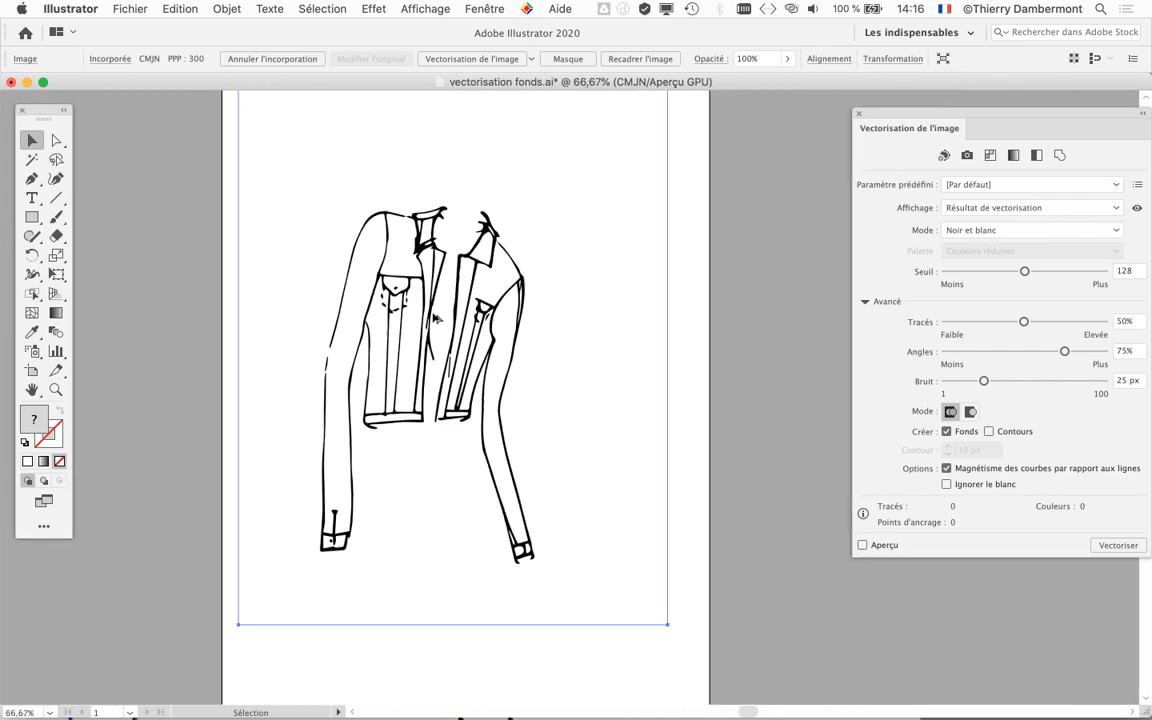
Turn on the image tracing preview for the rasterized jacket and accept tracing the large image
{"action": "left_click_drag", "start_coordinate": [940, 110], "coordinate": [745, 55]}
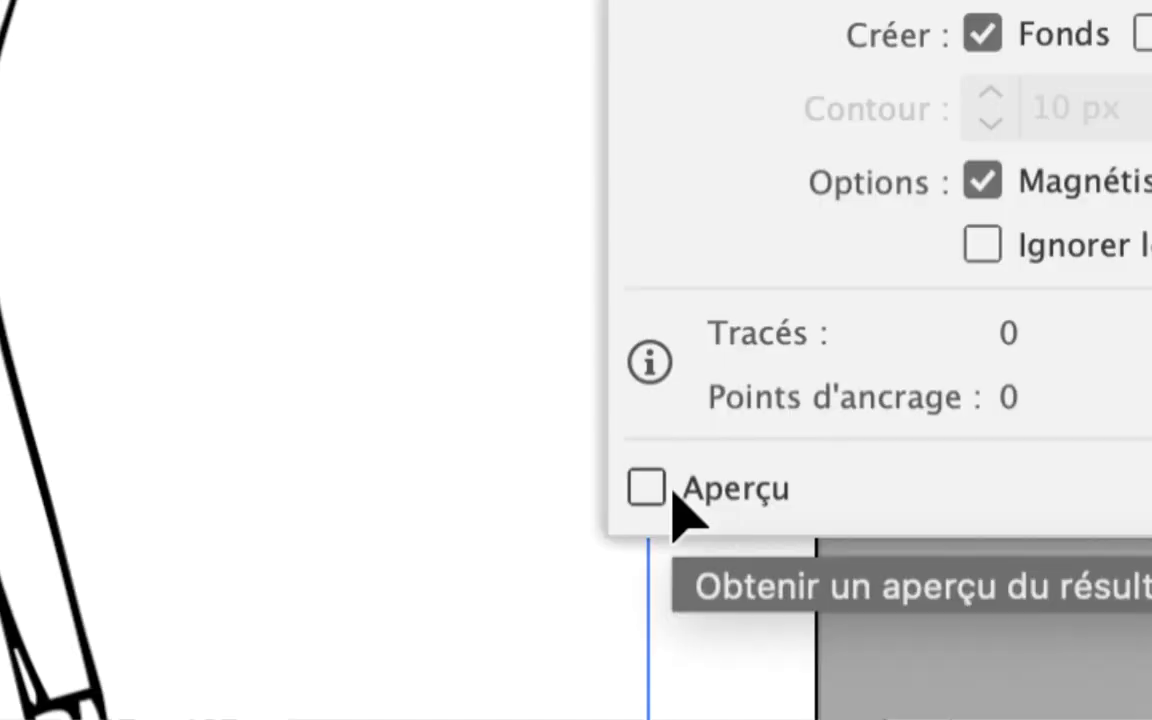
{"action": "left_click", "coordinate": [669, 491]}
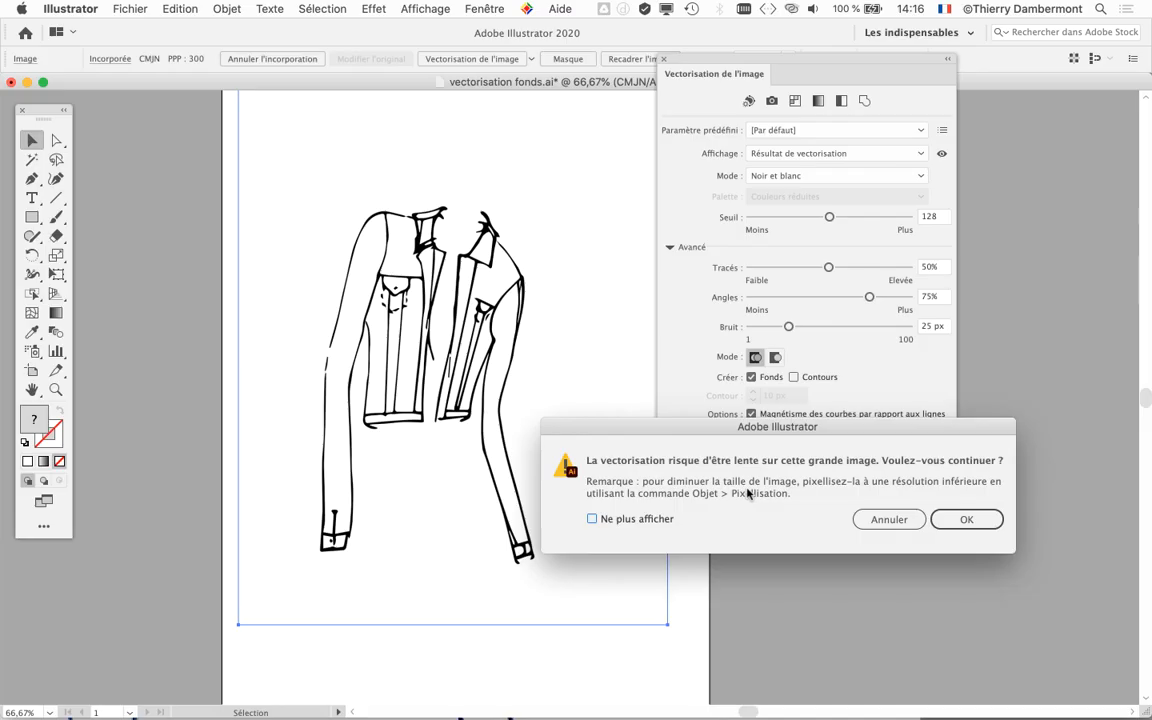
{"action": "left_click", "coordinate": [956, 519]}
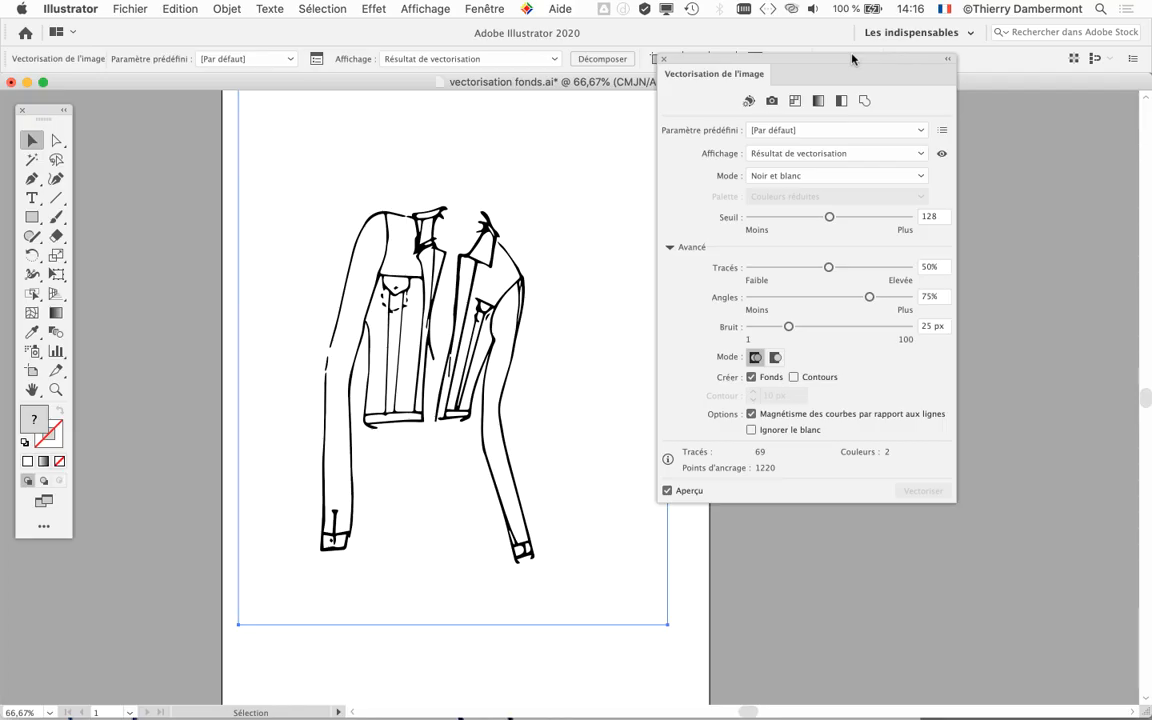
Set the jacket tracing to create strokes only, without fills, with a maximum stroke width of 50 px
{"action": "left_click_drag", "start_coordinate": [852, 59], "coordinate": [244, 78]}
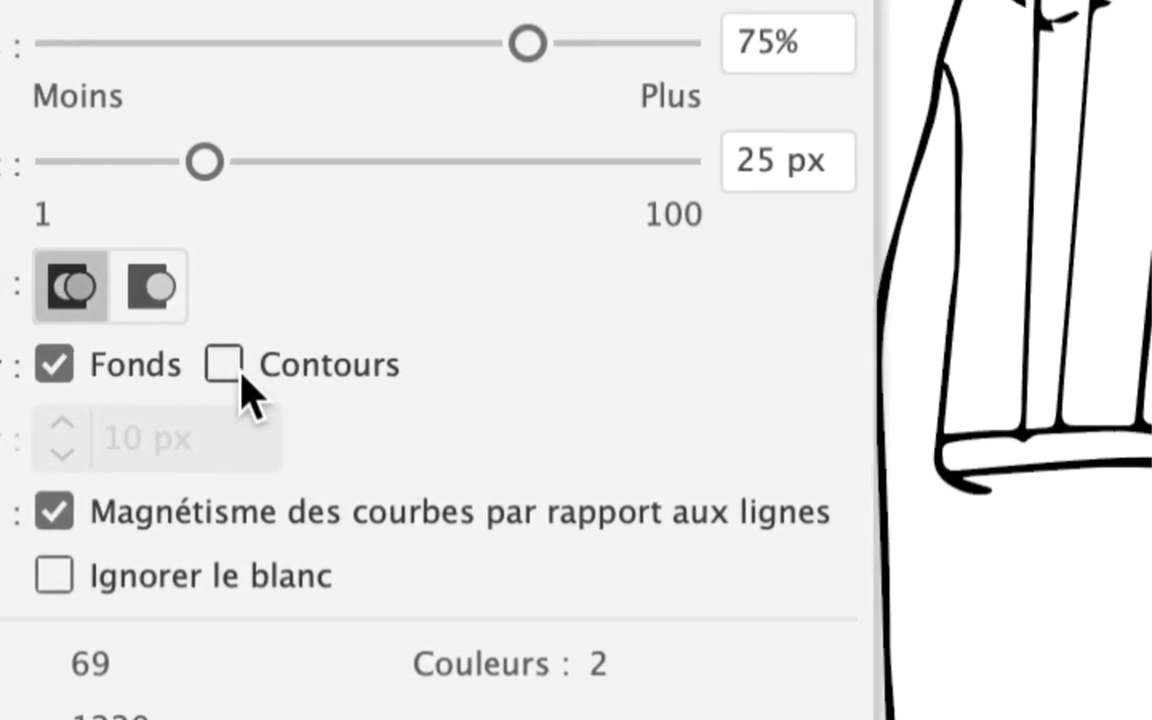
{"action": "left_click", "coordinate": [237, 373]}
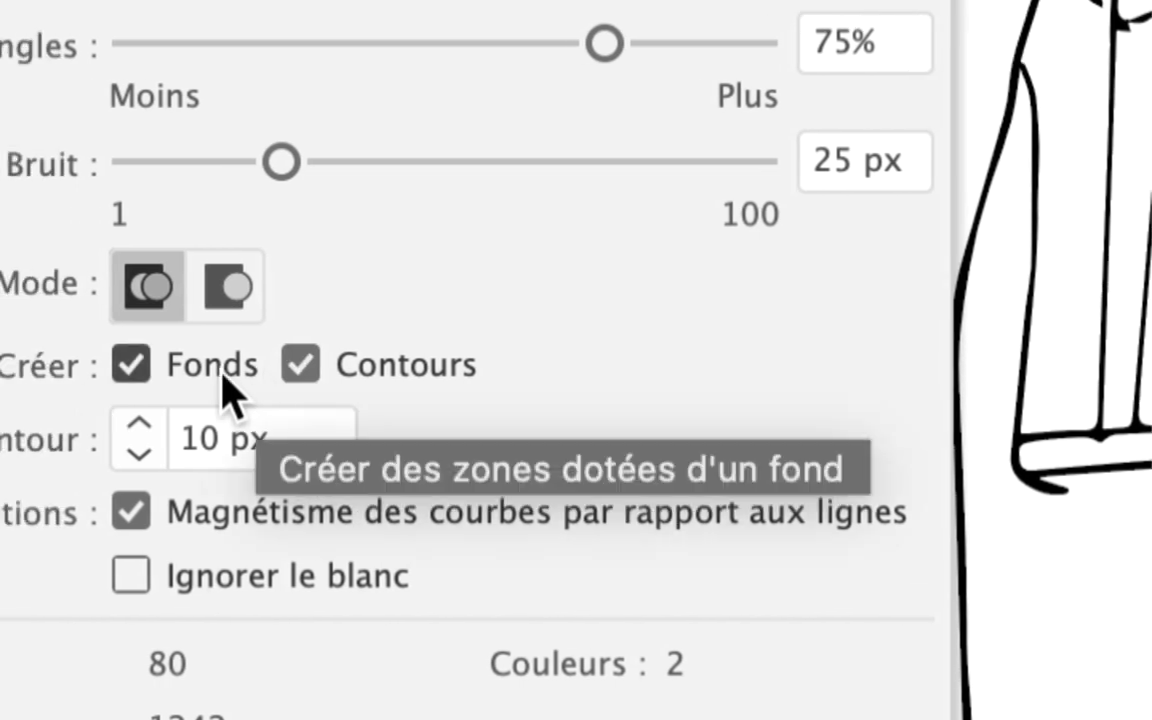
{"action": "left_click", "coordinate": [216, 378]}
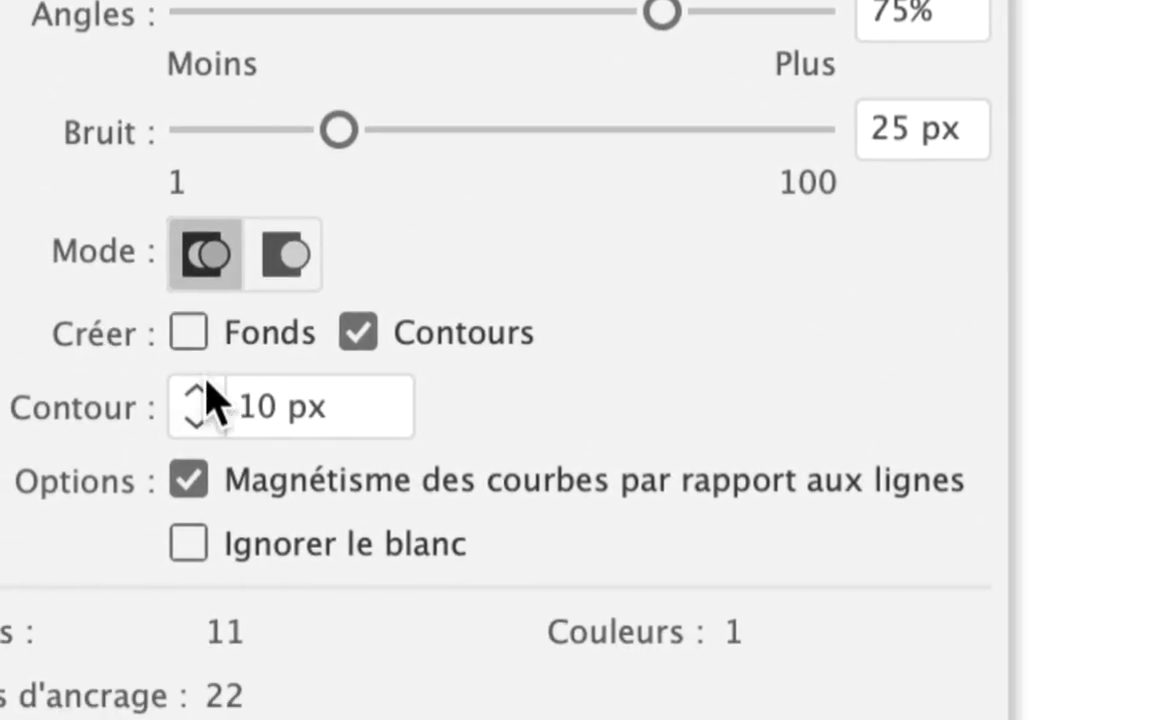
{"action": "left_click_drag", "start_coordinate": [215, 386], "coordinate": [196, 386]}
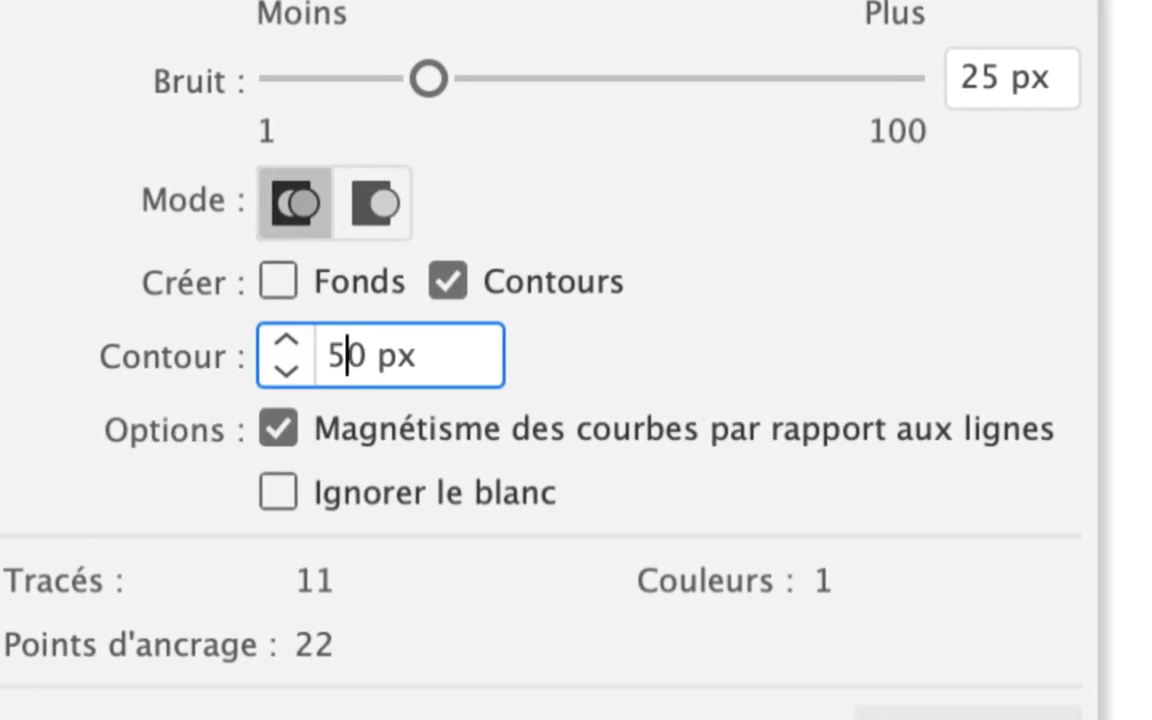
{"action": "key", "text": "Return"}
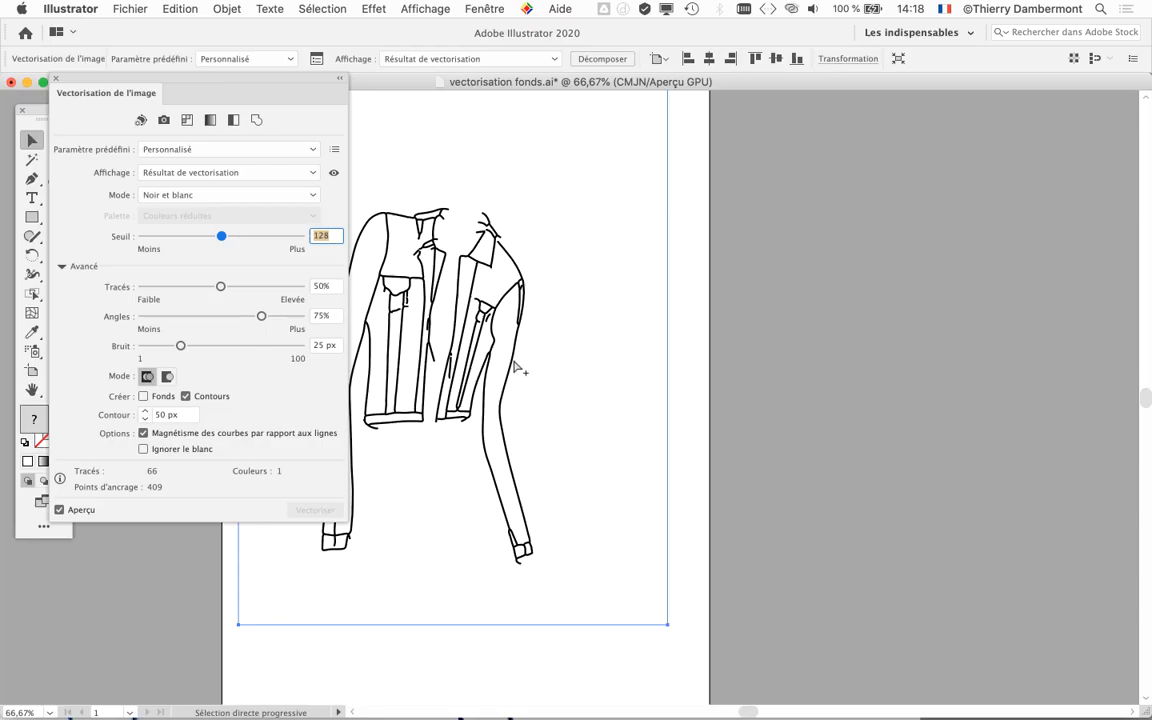
Switch to Photoshop, examine the line thickness of the scanned jacket sketch up close, and return to Illustrator
{"action": "key", "text": "super+Tab"}
{"action": "key", "text": "super+Tab"}
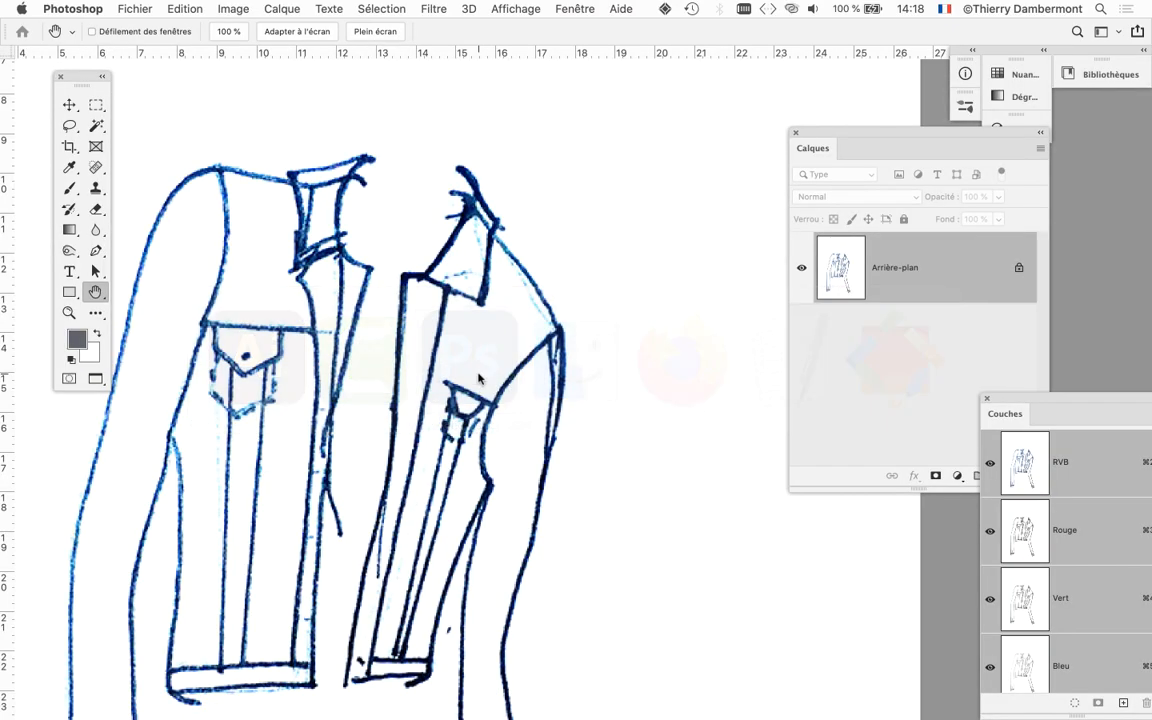
{"action": "scroll", "coordinate": [417, 384], "scroll_direction": "up", "scroll_amount": 2}
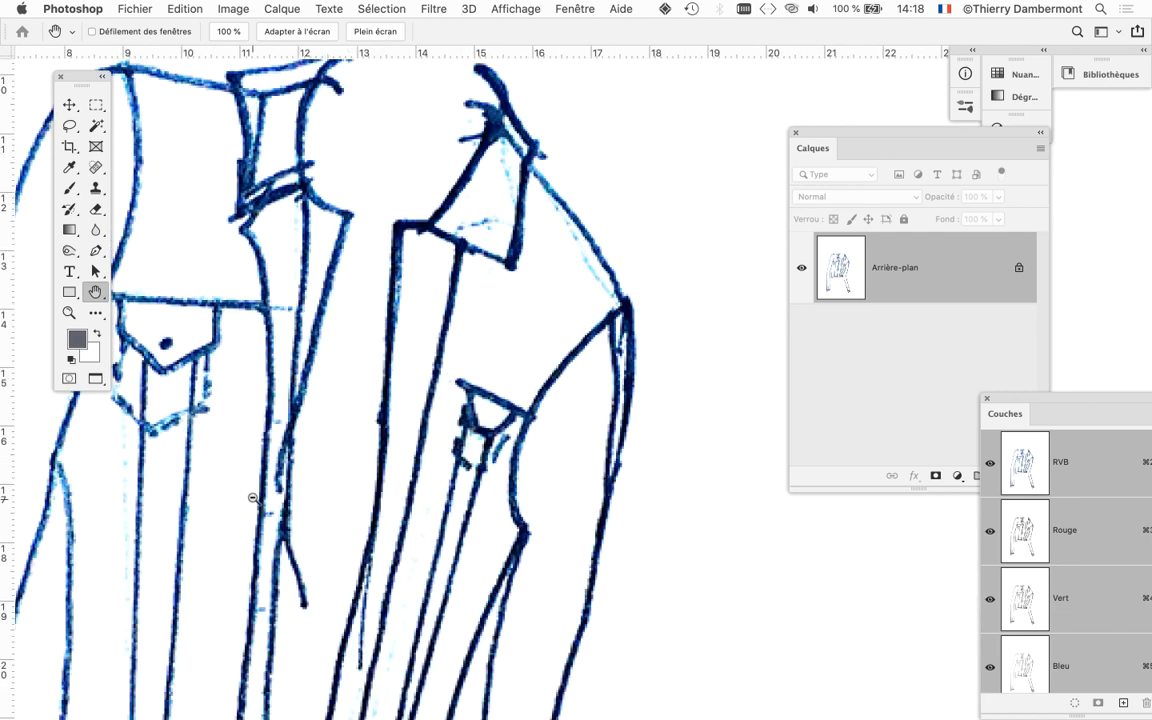
{"action": "scroll", "coordinate": [253, 497], "scroll_direction": "down", "scroll_amount": 2}
{"action": "key", "text": "super+Tab"}
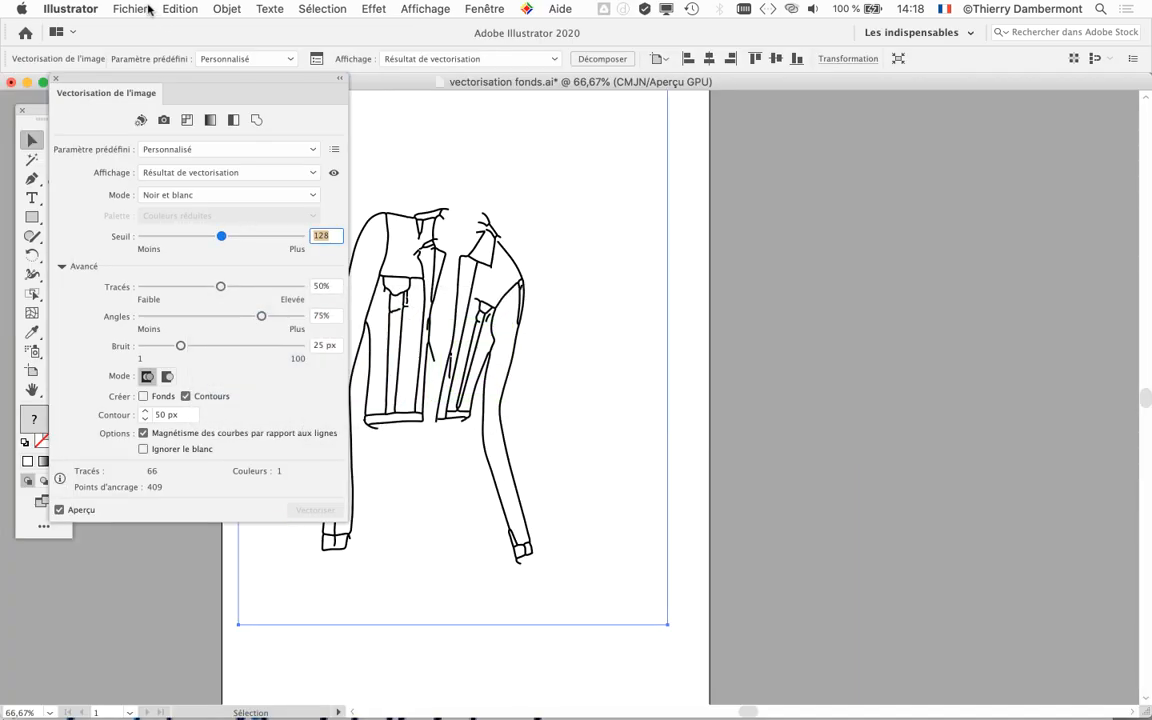
Save the stroke-traced document under the new name "vectorisation fonds - 02.ai" in Adobe Illustrator format with Illustrator 2020 options
{"action": "left_click", "coordinate": [127, 8]}
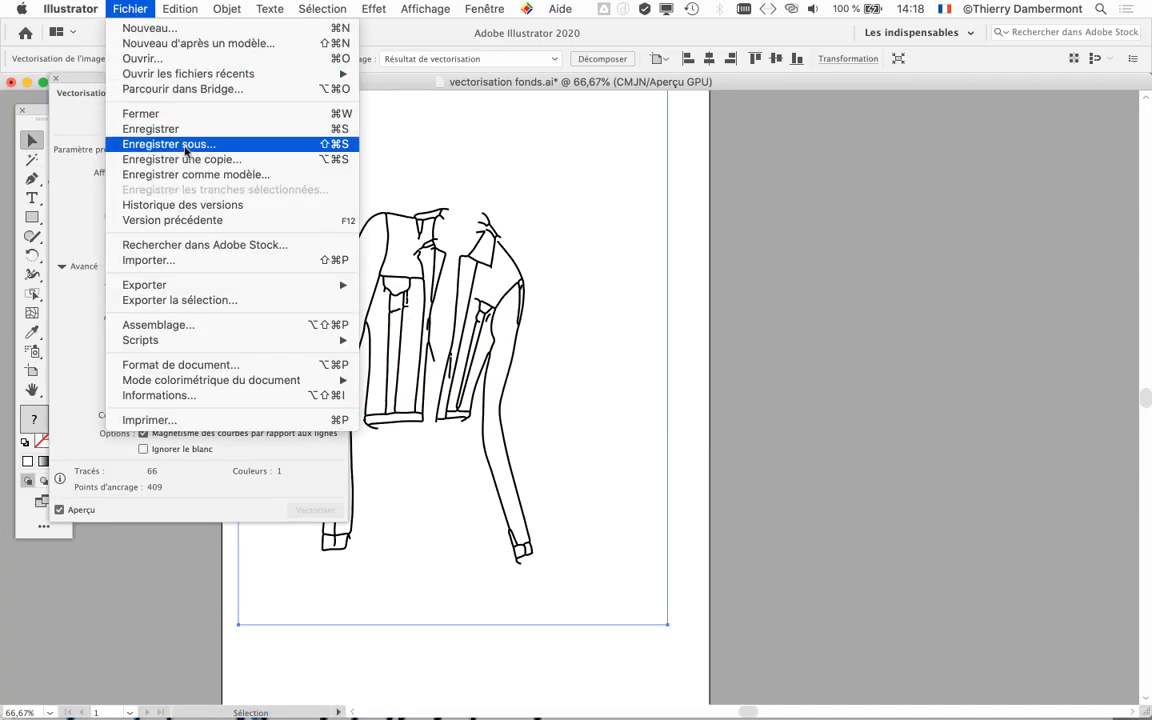
{"action": "left_click", "coordinate": [168, 137]}
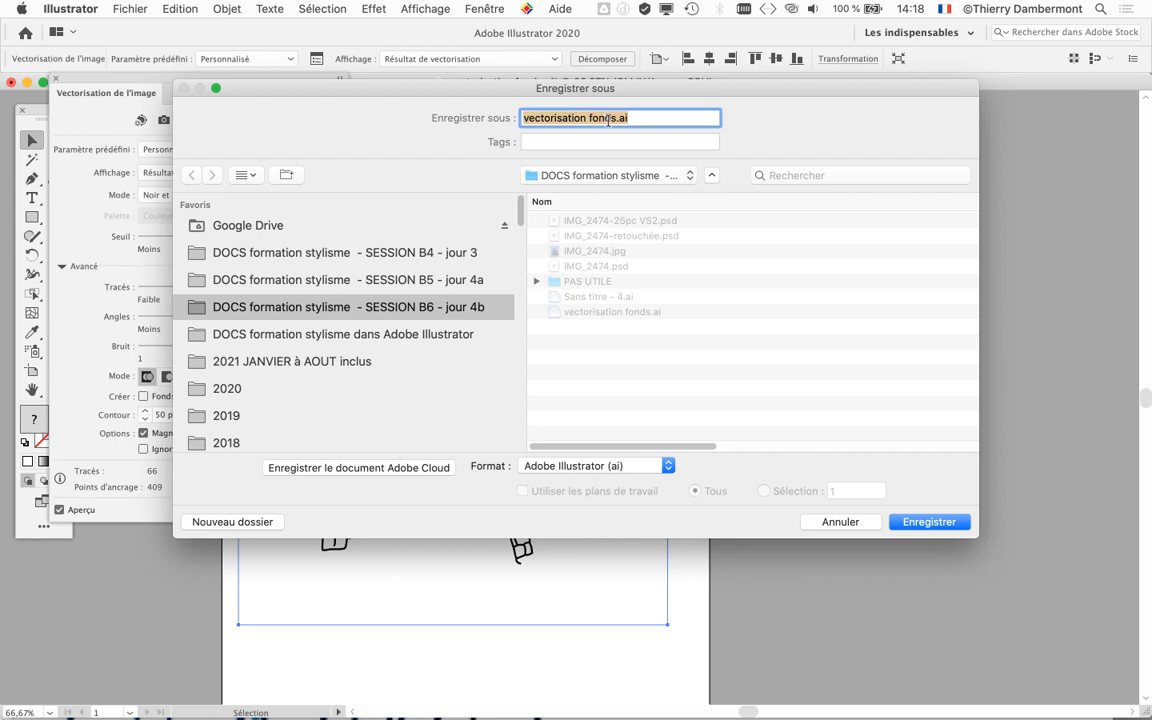
{"action": "left_click", "coordinate": [609, 119]}
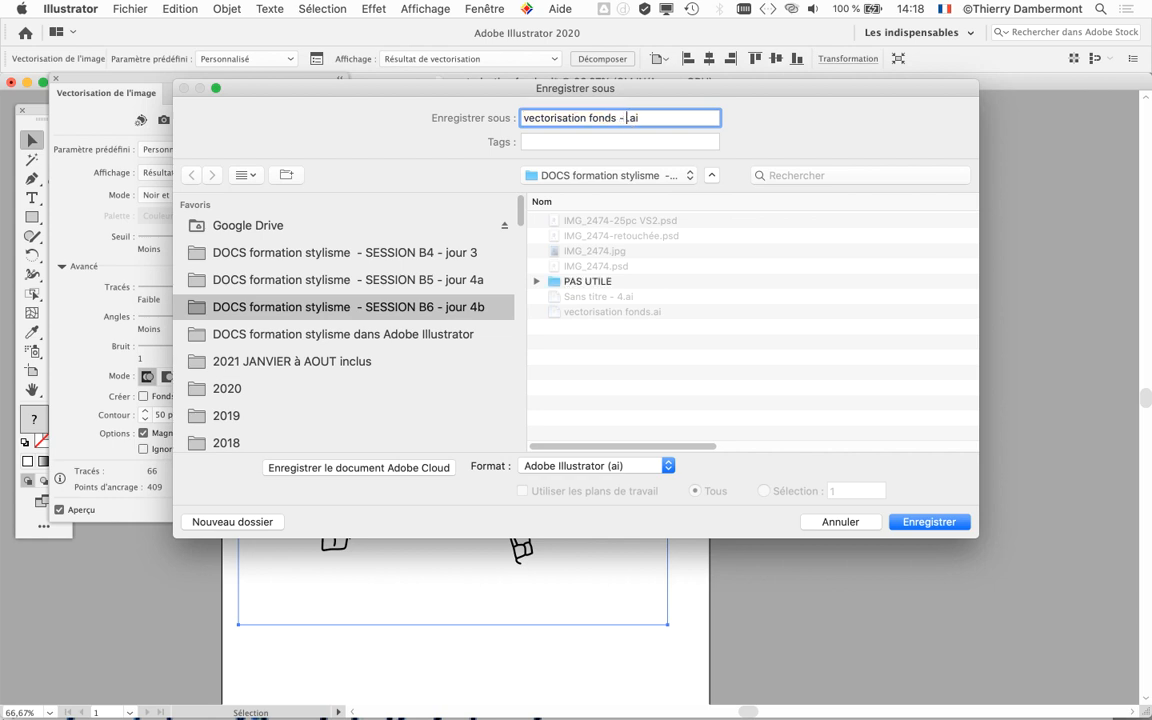
{"action": "type", "text": "- "}
{"action": "type", "text": "02"}
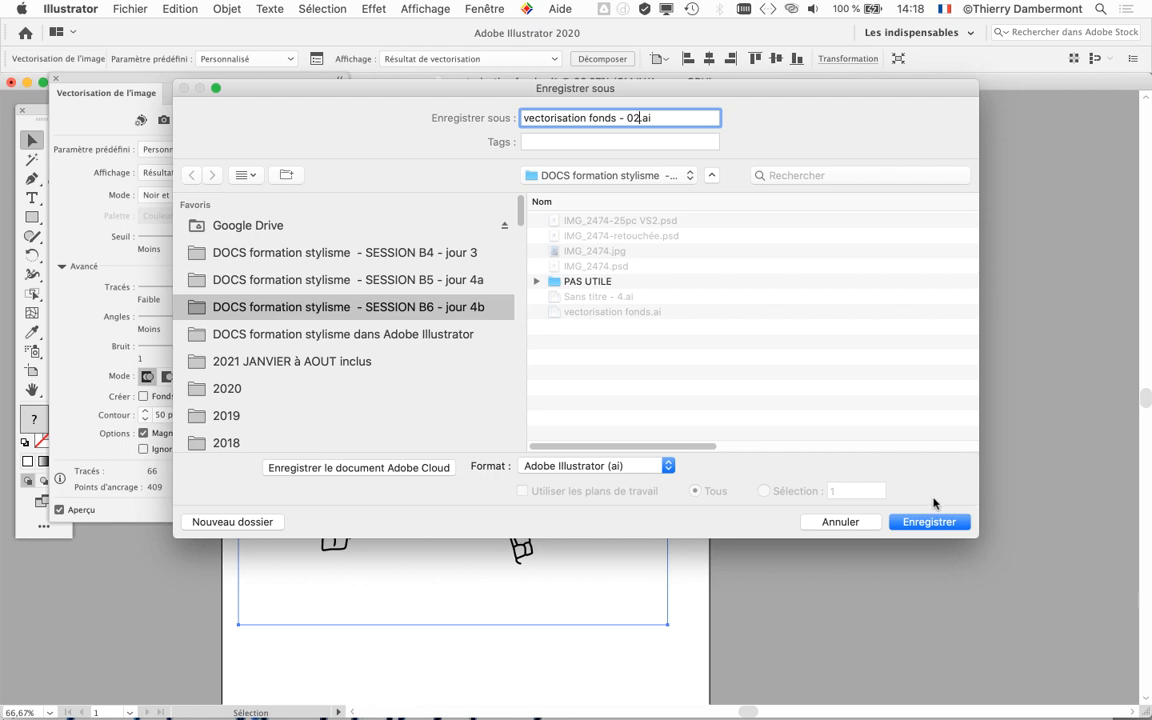
{"action": "left_click", "coordinate": [929, 521]}
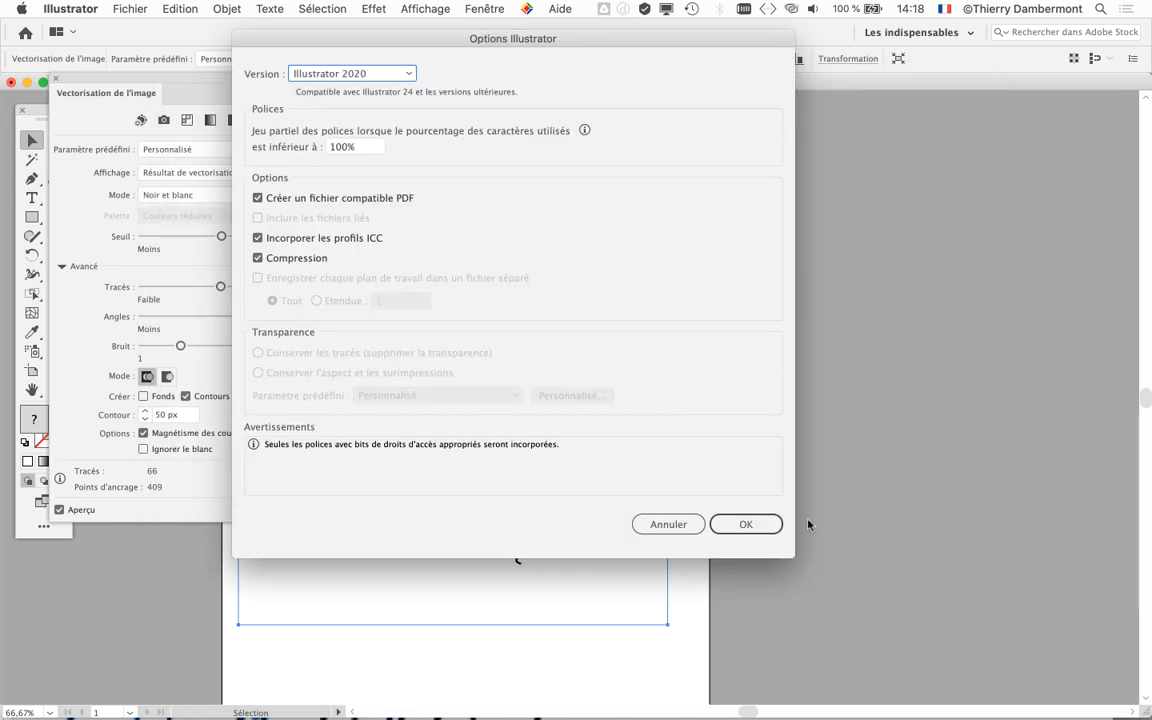
{"action": "left_click", "coordinate": [743, 522]}
Reopen the recent file "vectorisation fonds.ai" and move the image tracing panel clear of the jacket's upper part
{"action": "left_click", "coordinate": [130, 8]}
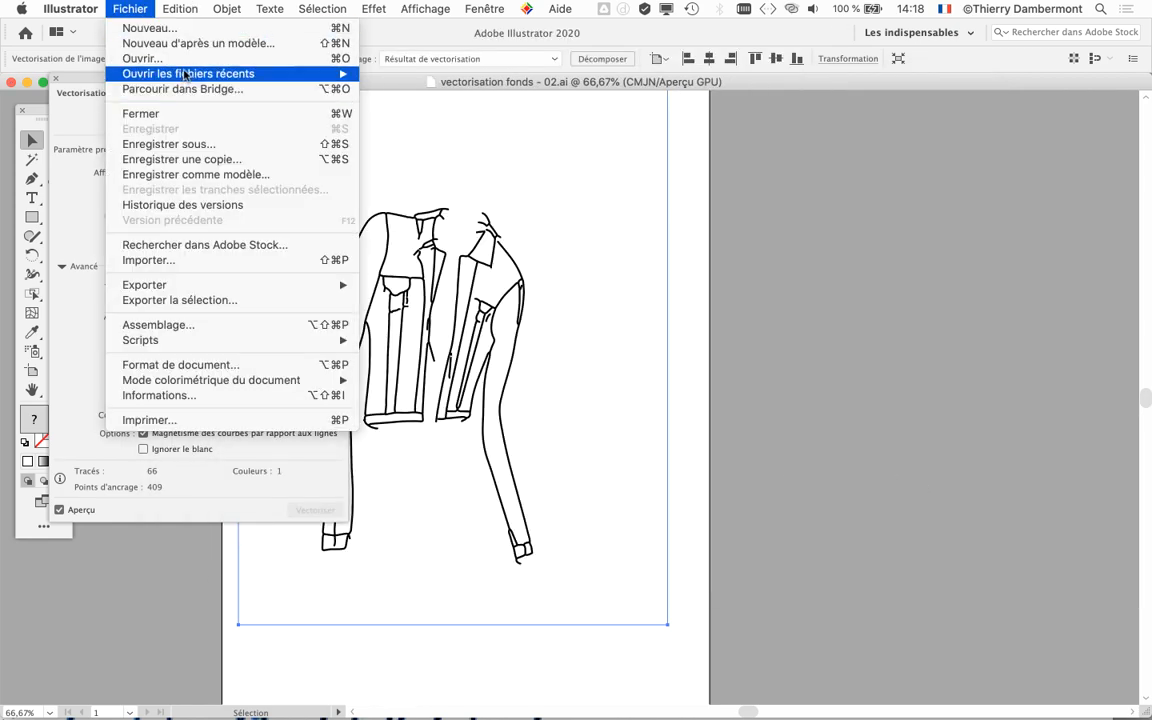
{"action": "mouse_move", "coordinate": [244, 73]}
{"action": "left_click", "coordinate": [483, 90]}
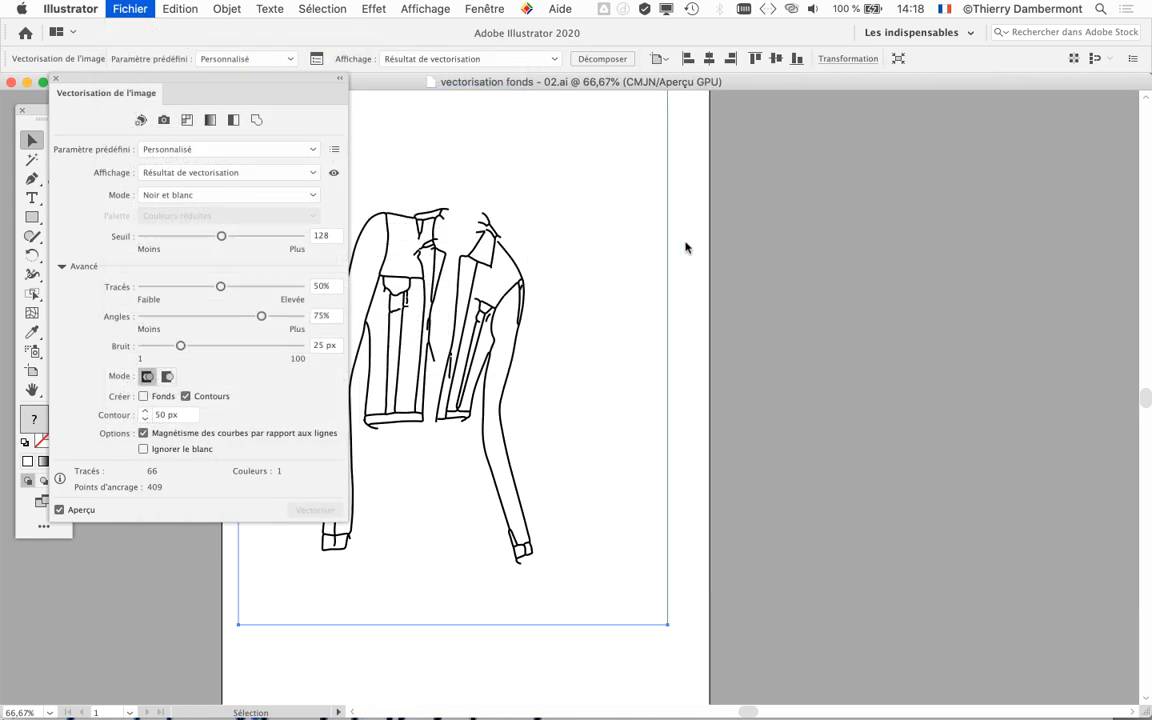
{"action": "scroll", "coordinate": [597, 411], "scroll_direction": "up", "scroll_amount": 1}
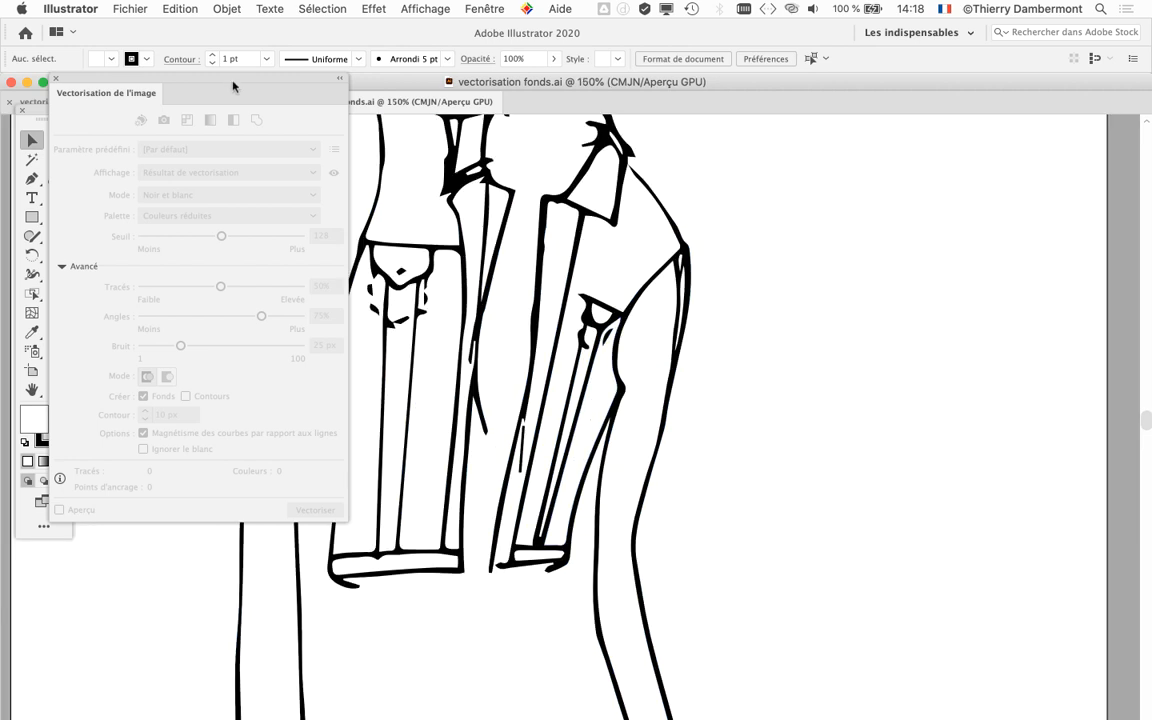
{"action": "left_click_drag", "start_coordinate": [233, 87], "coordinate": [183, 388]}
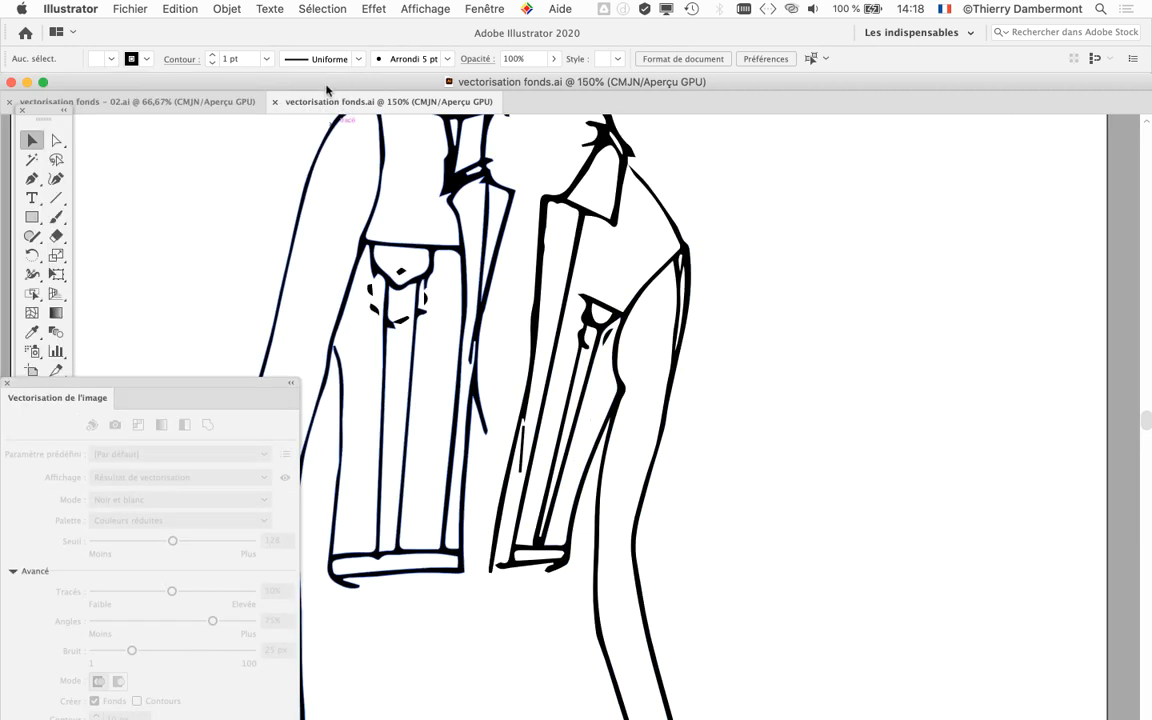
Detach "vectorisation fonds.ai" into its own window and tile the two open documents side by side
{"action": "left_click", "coordinate": [465, 8]}
{"action": "mouse_move", "coordinate": [503, 52]}
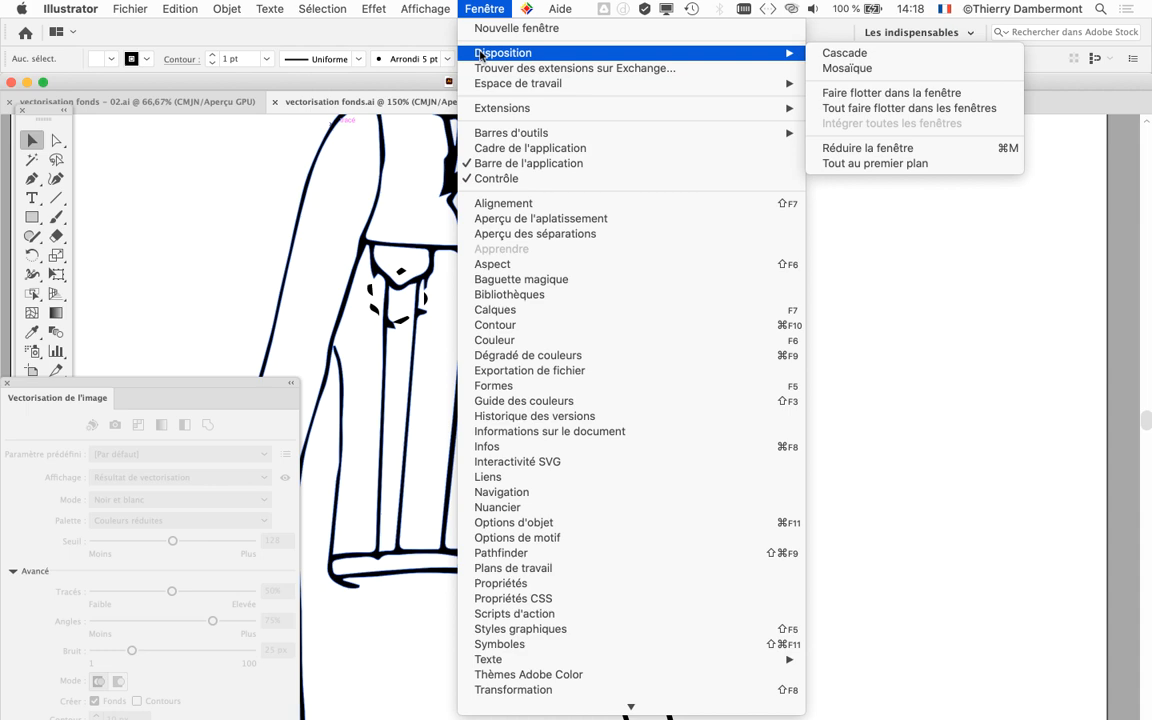
{"action": "left_click", "coordinate": [848, 68]}
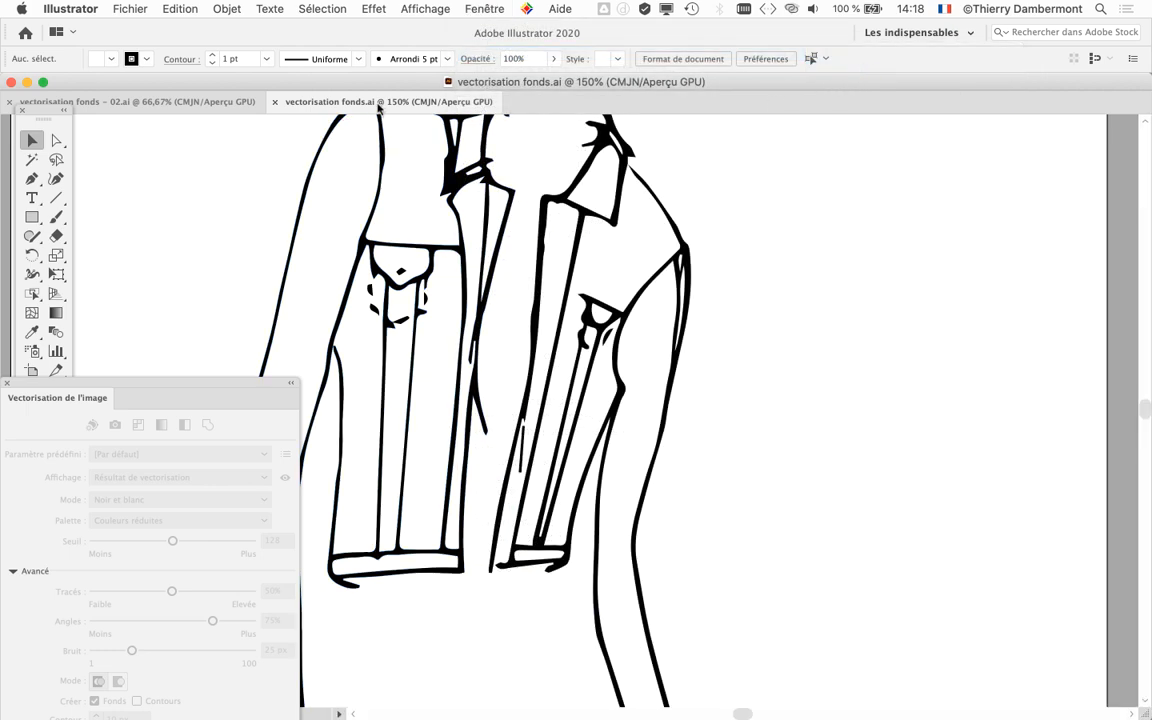
{"action": "left_click_drag", "start_coordinate": [378, 103], "coordinate": [756, 317]}
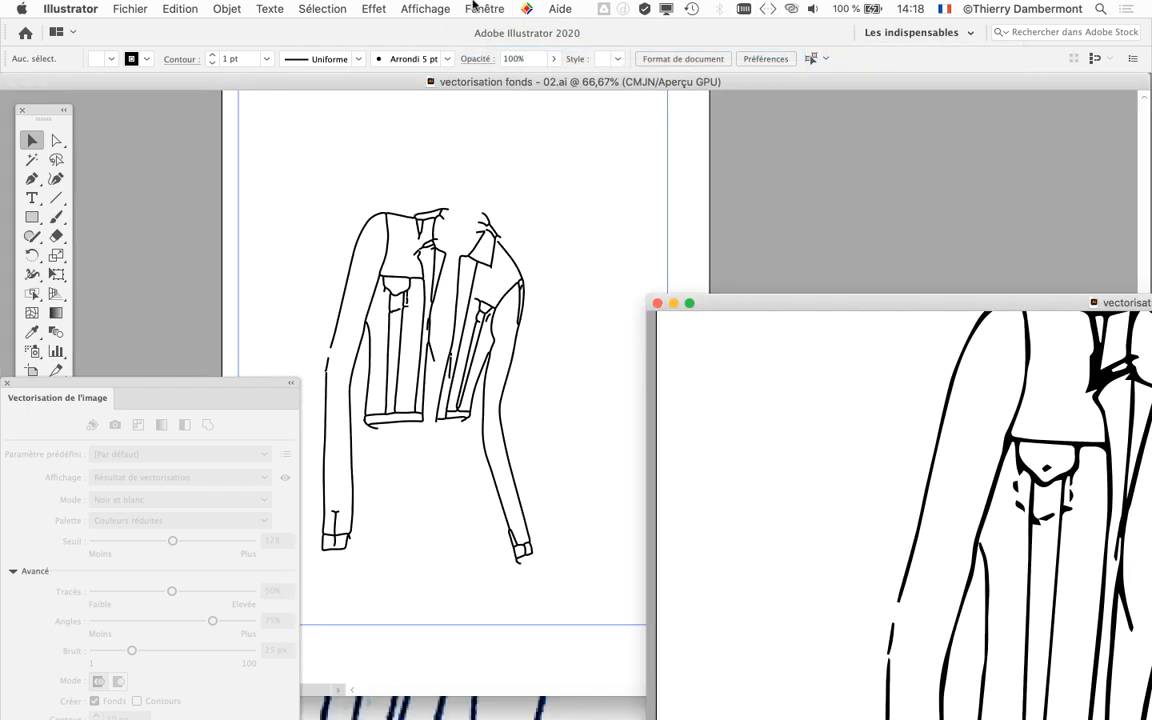
{"action": "left_click", "coordinate": [476, 7]}
{"action": "mouse_move", "coordinate": [503, 52]}
{"action": "left_click", "coordinate": [818, 70]}
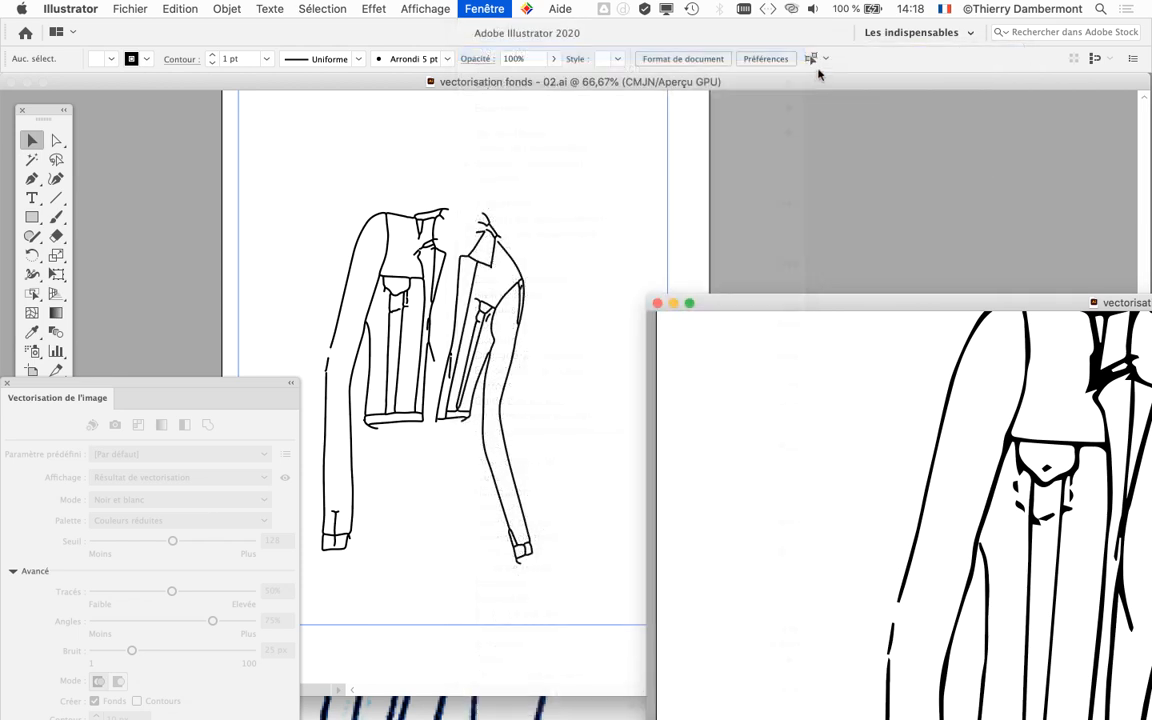
Compare the collar and pocket lines of the filled version with those of the stroke tracing at close range
{"action": "scroll", "coordinate": [1021, 317], "scroll_direction": "up", "scroll_amount": 2}
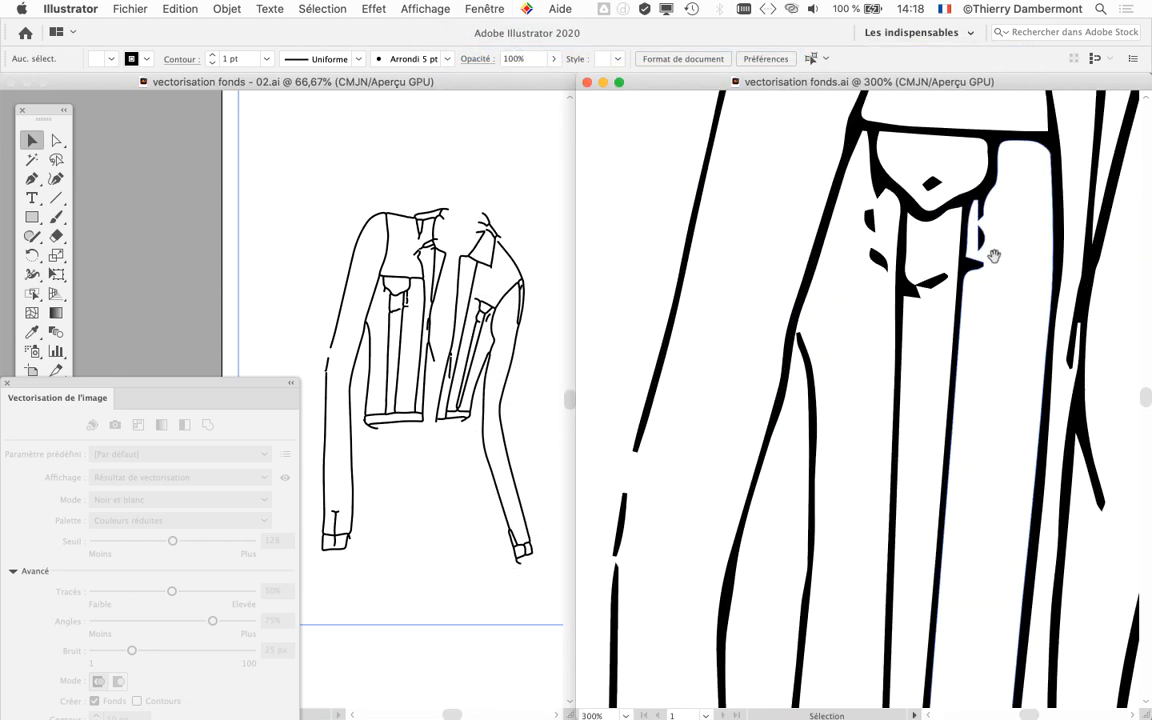
{"action": "left_click_drag", "start_coordinate": [994, 256], "coordinate": [635, 553]}
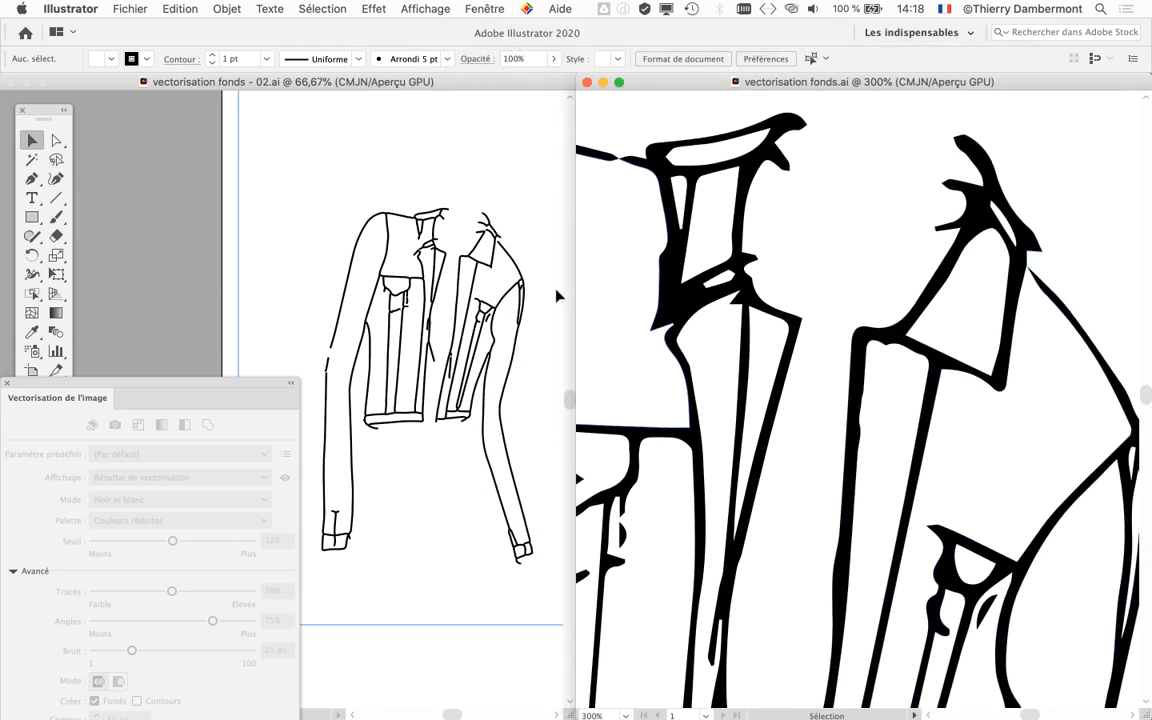
{"action": "left_click", "coordinate": [476, 291]}
{"action": "scroll", "coordinate": [476, 291], "scroll_direction": "up", "scroll_amount": 2}
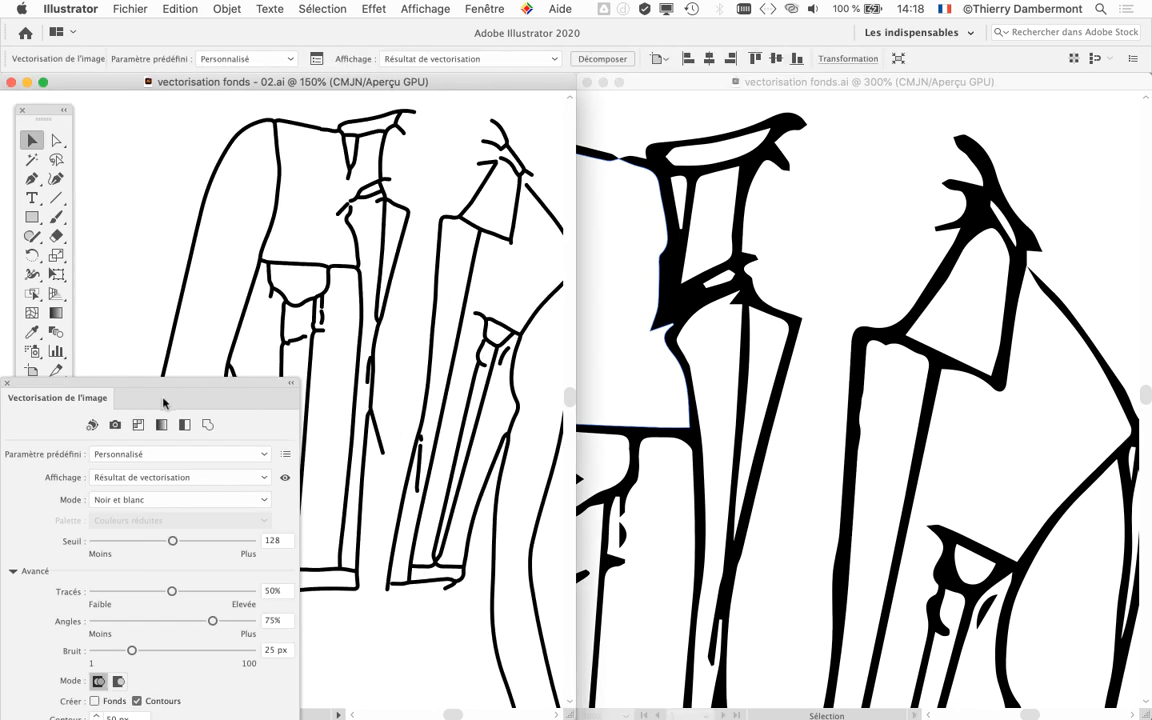
Move the image tracing panel off the jacket in "vectorisation fonds - 02.ai" and examine its collar, pocket and hem strokes up close
{"action": "left_click_drag", "start_coordinate": [217, 385], "coordinate": [334, 553]}
{"action": "scroll", "coordinate": [455, 297], "scroll_direction": "up", "scroll_amount": 2}
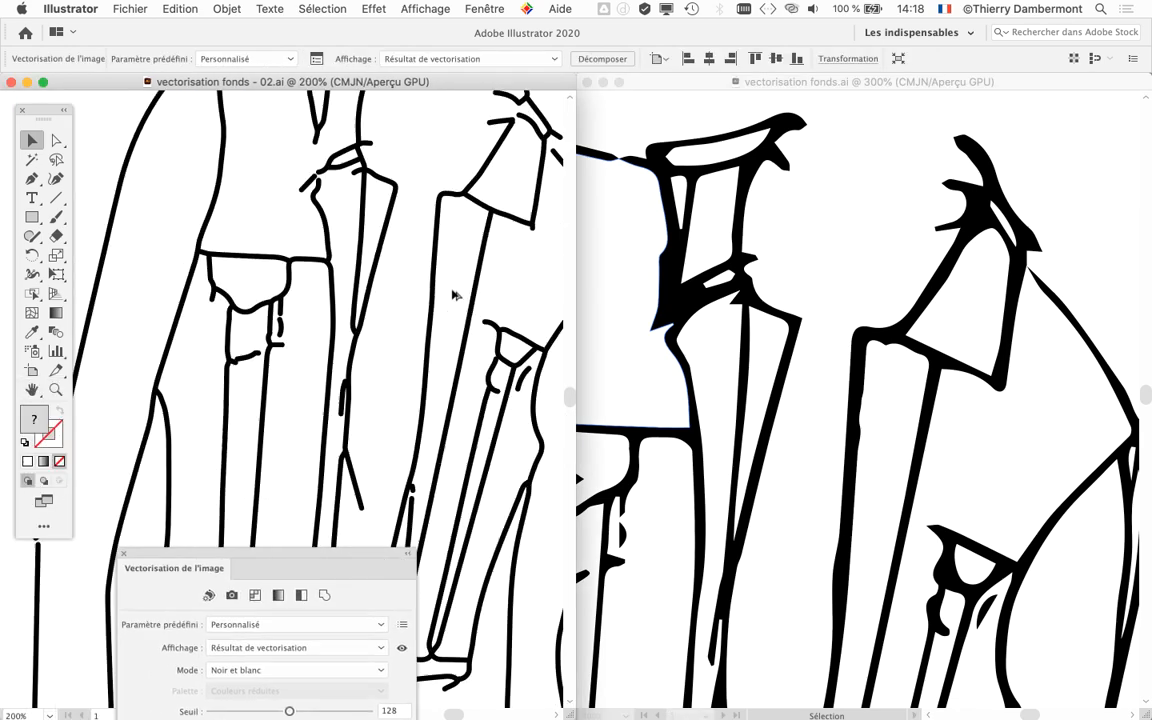
{"action": "left_click_drag", "start_coordinate": [455, 297], "coordinate": [259, 440]}
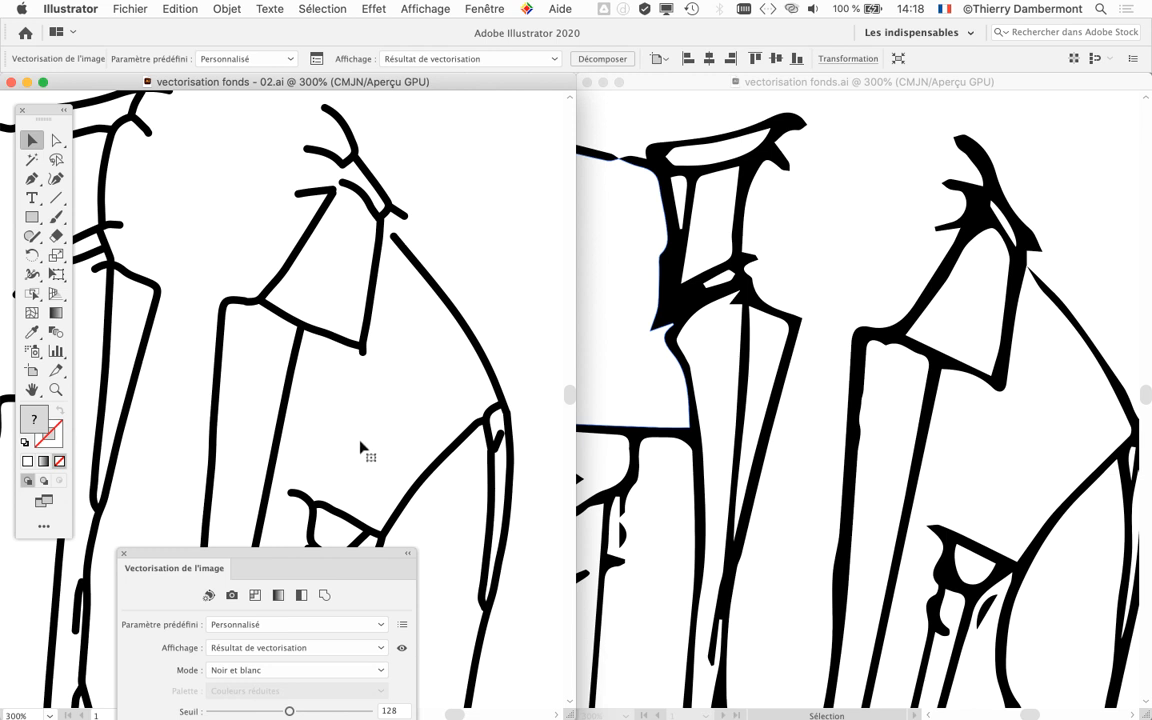
{"action": "scroll", "coordinate": [350, 240], "scroll_direction": "up", "scroll_amount": 2}
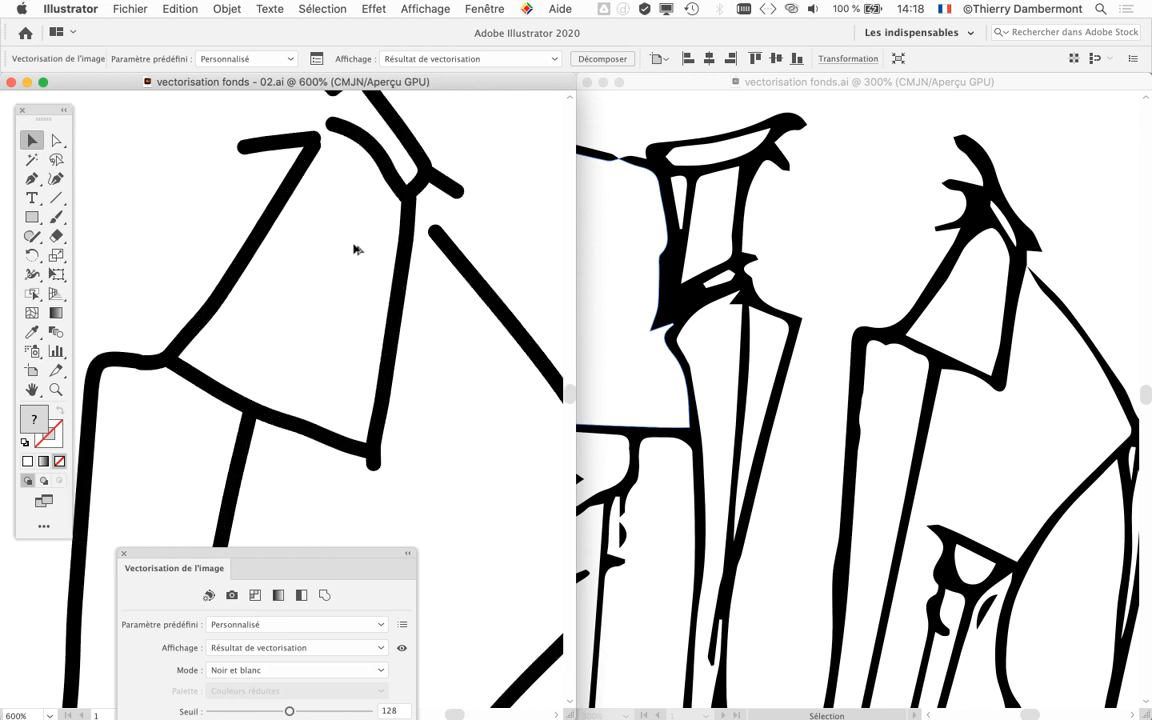
{"action": "scroll", "coordinate": [352, 248], "scroll_direction": "down", "scroll_amount": 2}
{"action": "scroll", "coordinate": [448, 370], "scroll_direction": "down", "scroll_amount": 2}
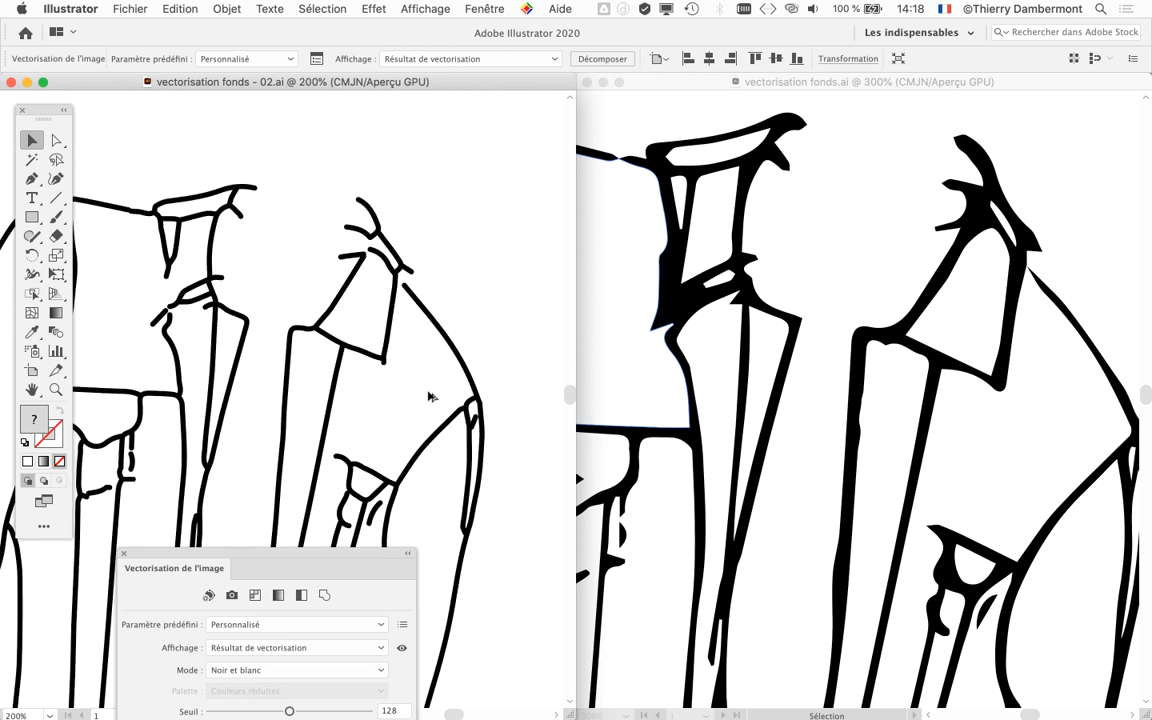
{"action": "left_click_drag", "start_coordinate": [342, 443], "coordinate": [458, 251]}
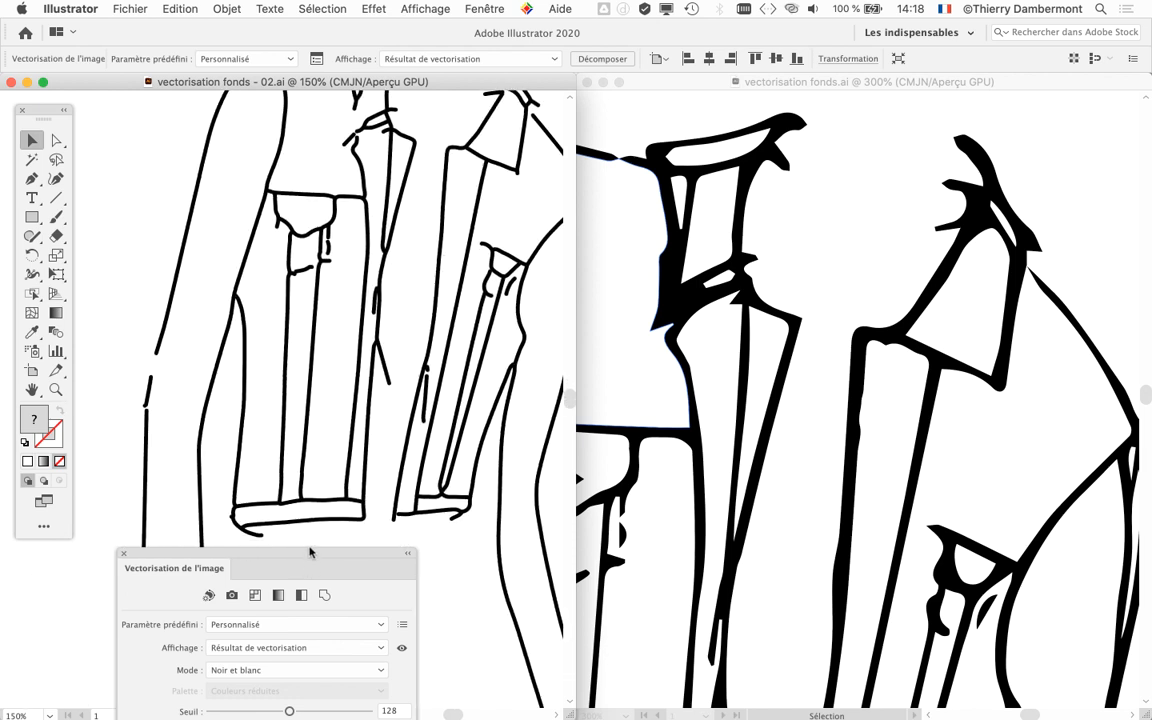
Maximize the "vectorisation fonds - 02.ai" window and place the image tracing panel on the empty area beside the jacket
{"action": "left_click_drag", "start_coordinate": [310, 551], "coordinate": [730, 339]}
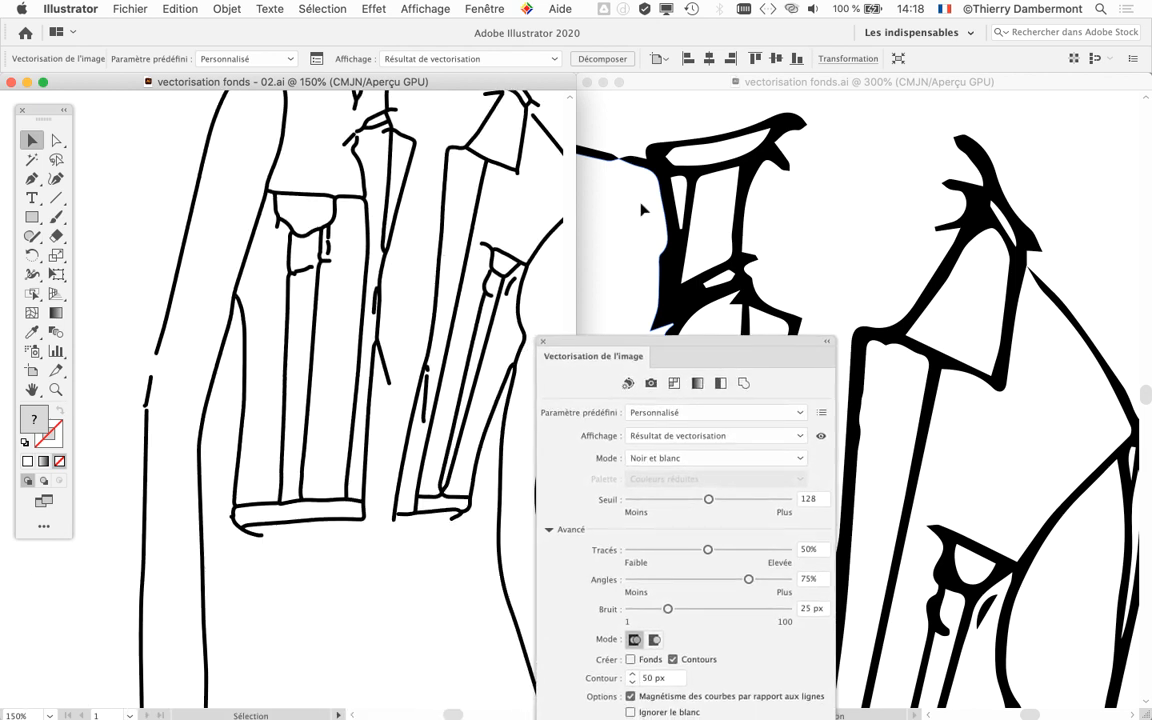
{"action": "left_click", "coordinate": [43, 82]}
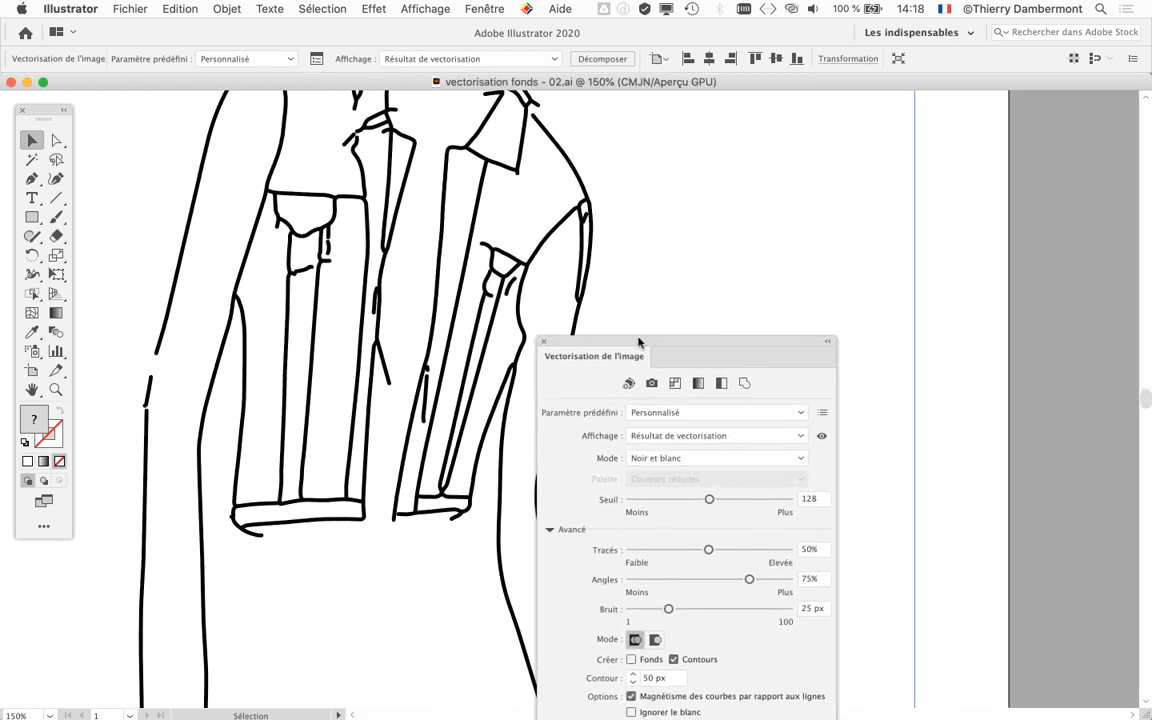
{"action": "left_click_drag", "start_coordinate": [640, 341], "coordinate": [969, 266]}
{"action": "left_click_drag", "start_coordinate": [450, 293], "coordinate": [618, 413]}
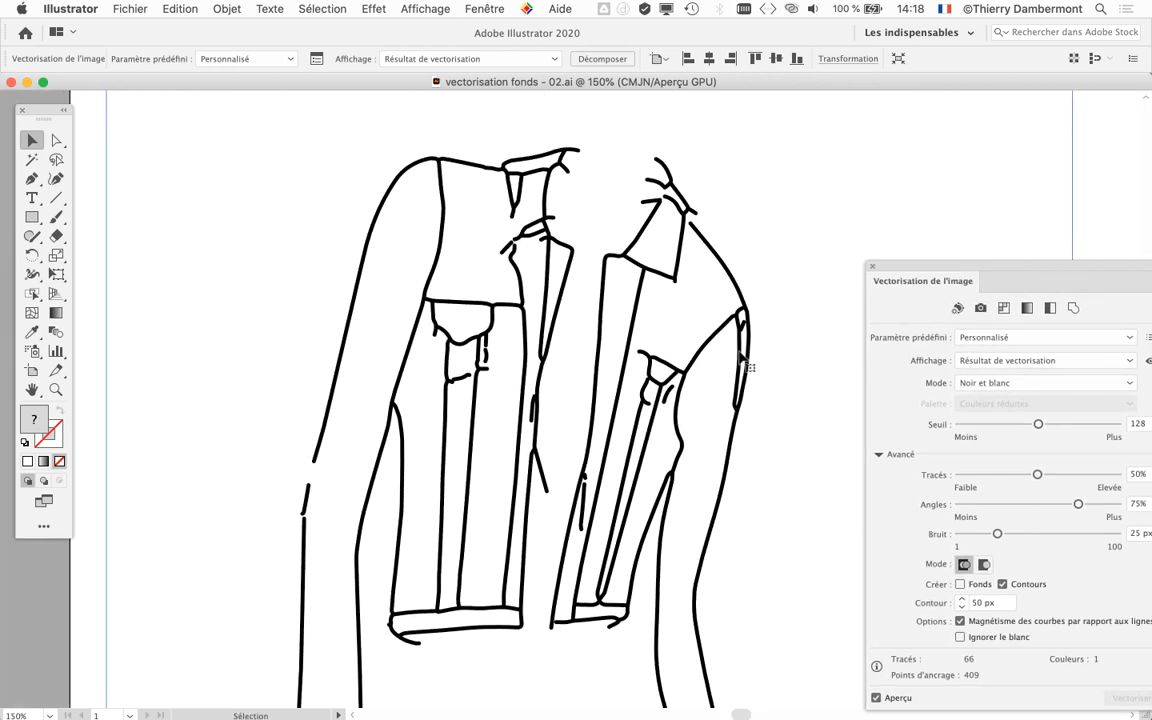
{"action": "scroll", "coordinate": [752, 358], "scroll_direction": "down", "scroll_amount": 3}
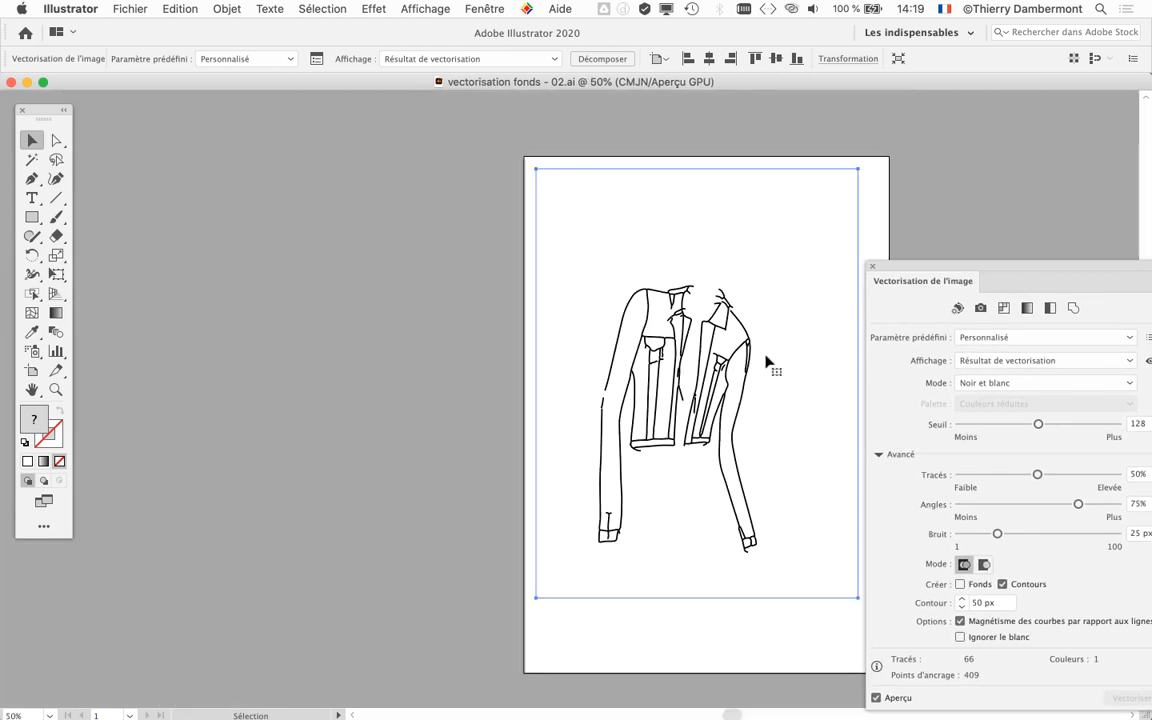
{"action": "left_click_drag", "start_coordinate": [946, 269], "coordinate": [949, 240]}
{"action": "scroll", "coordinate": [712, 338], "scroll_direction": "up", "scroll_amount": 2}
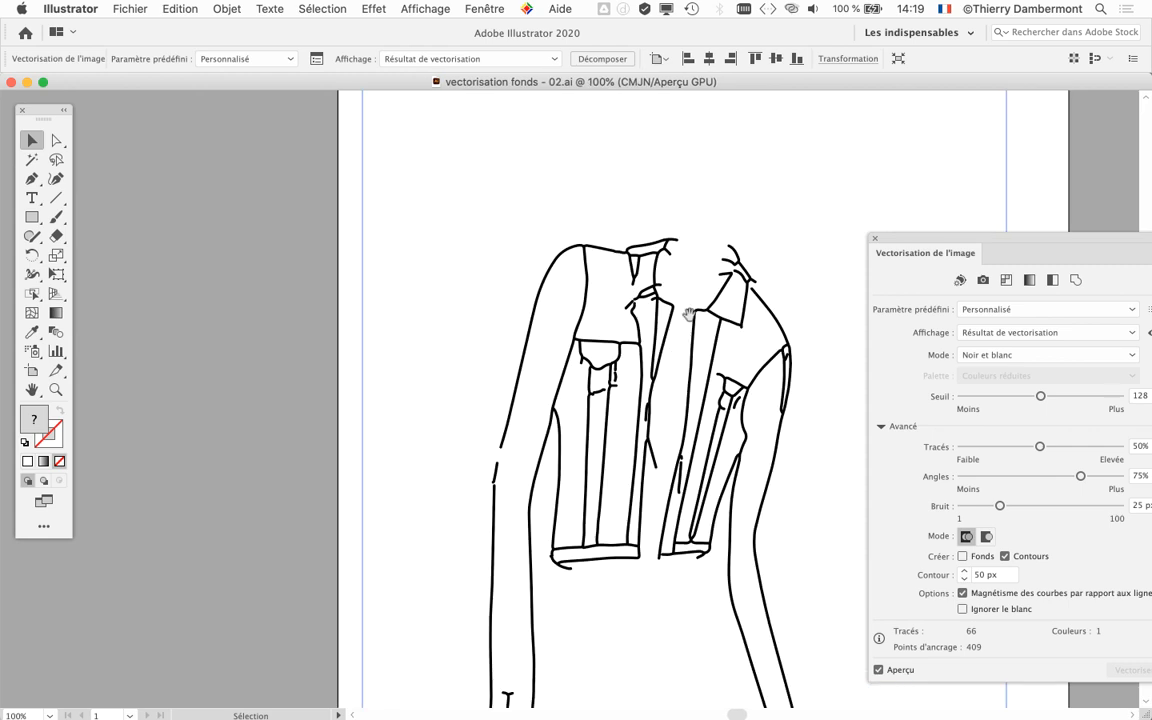
{"action": "left_click_drag", "start_coordinate": [694, 314], "coordinate": [450, 275]}
{"action": "left_click_drag", "start_coordinate": [896, 238], "coordinate": [654, 134]}
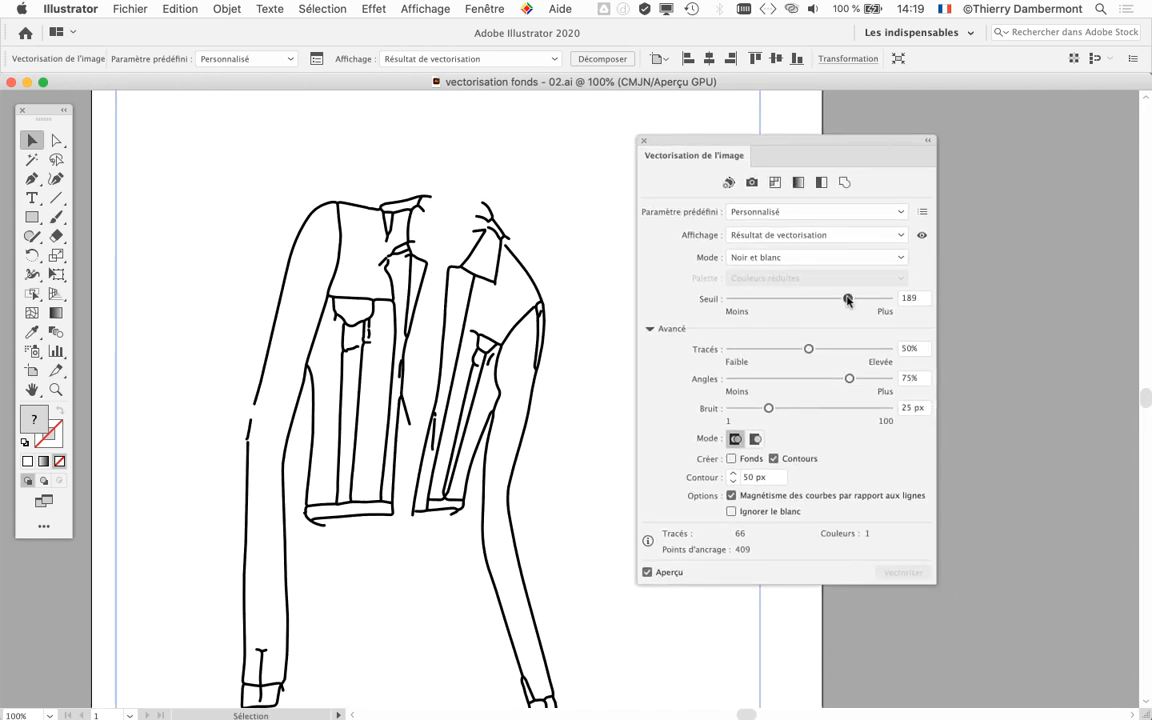
Test the tracing threshold at 103 and 255 on the jacket, and settle on 120
{"action": "left_click_drag", "start_coordinate": [846, 299], "coordinate": [794, 299]}
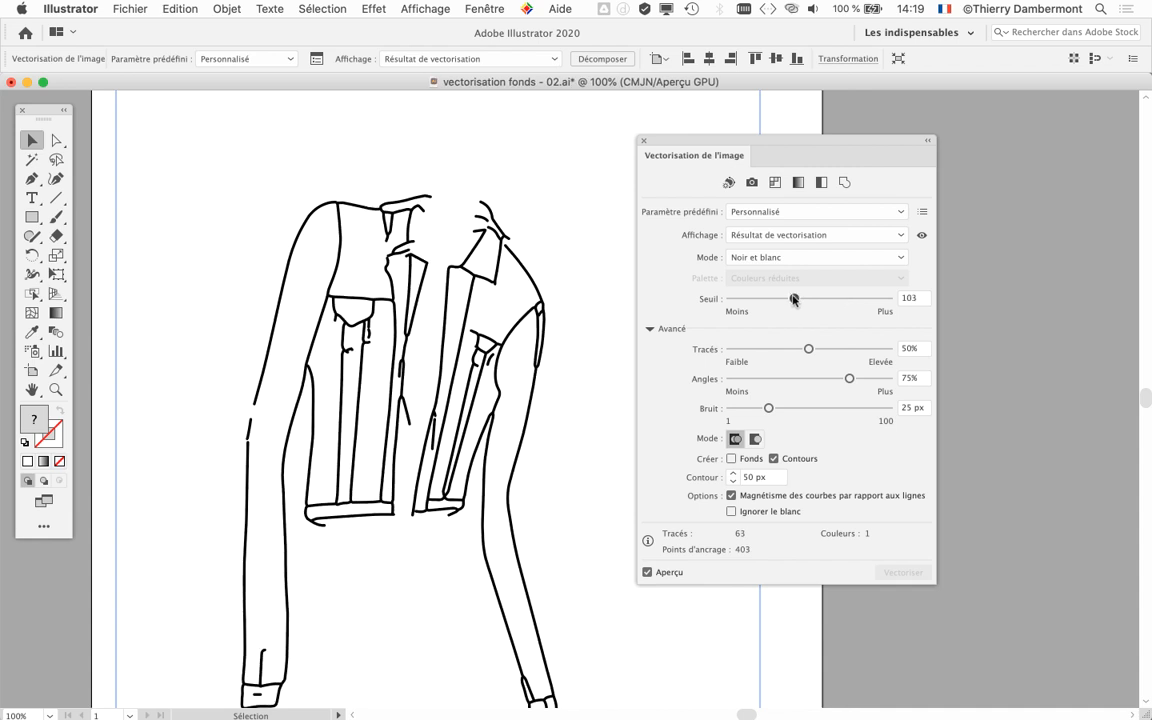
{"action": "left_click", "coordinate": [885, 300]}
{"action": "left_click", "coordinate": [880, 300]}
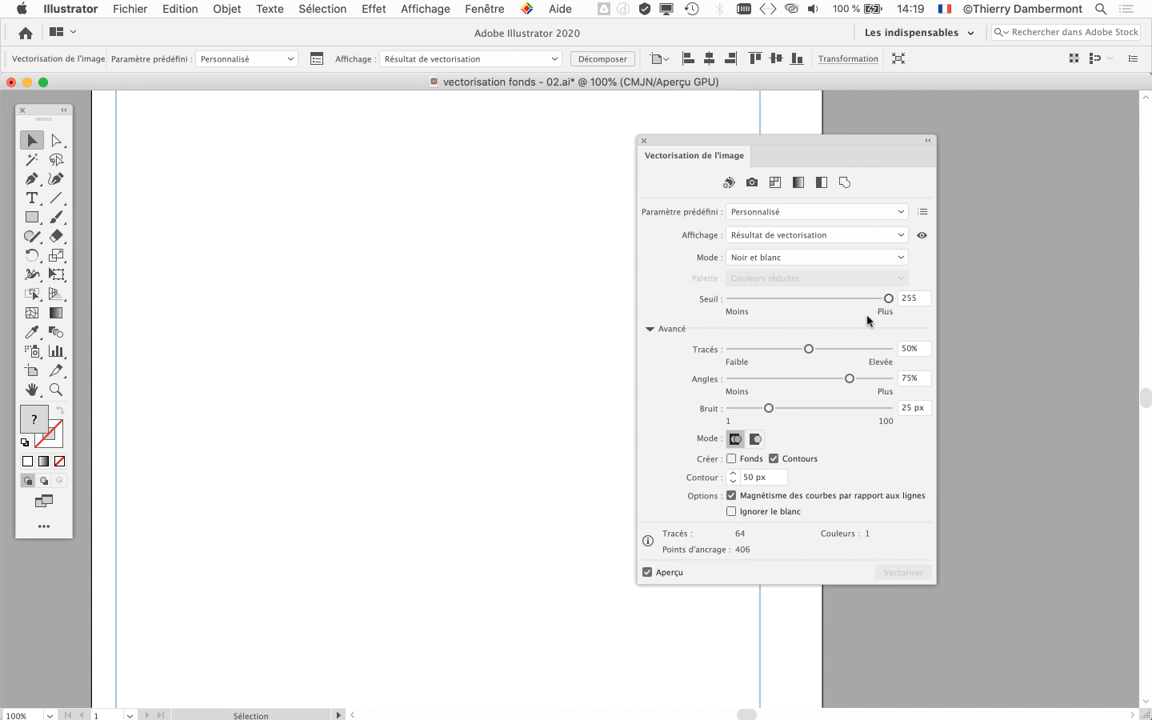
{"action": "left_click", "coordinate": [805, 299]}
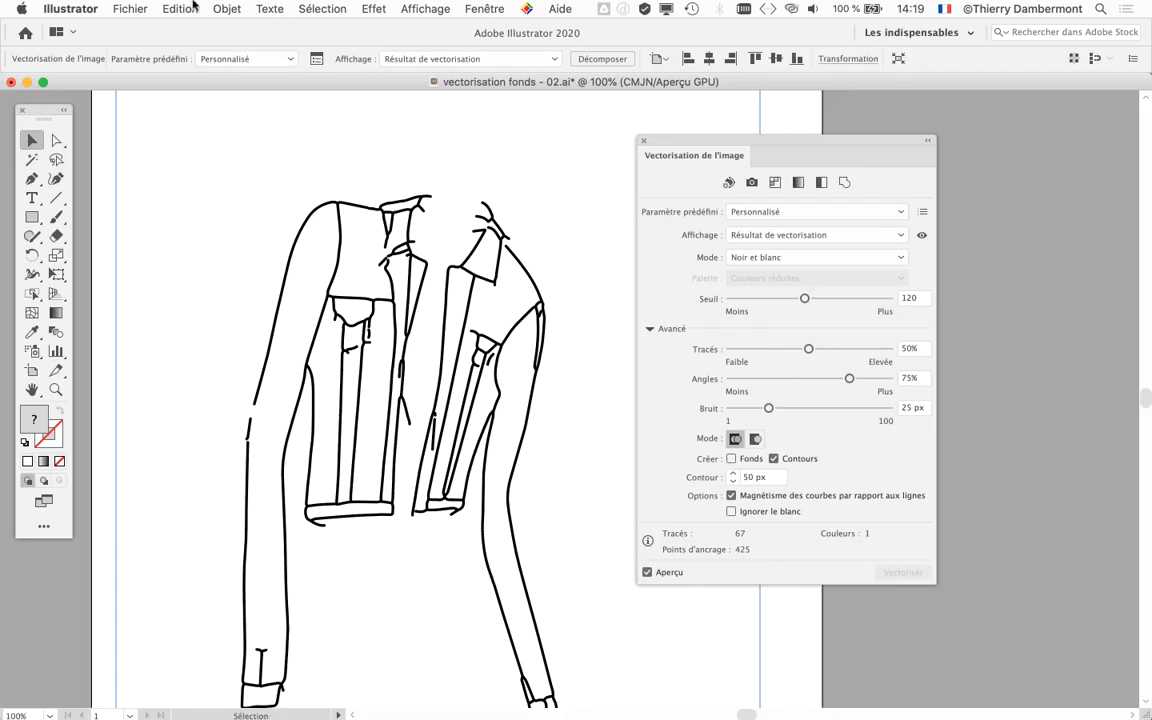
Expand the jacket's image tracing into editable stroked paths and move the tracing panel clear of the drawing
{"action": "left_click", "coordinate": [216, 8]}
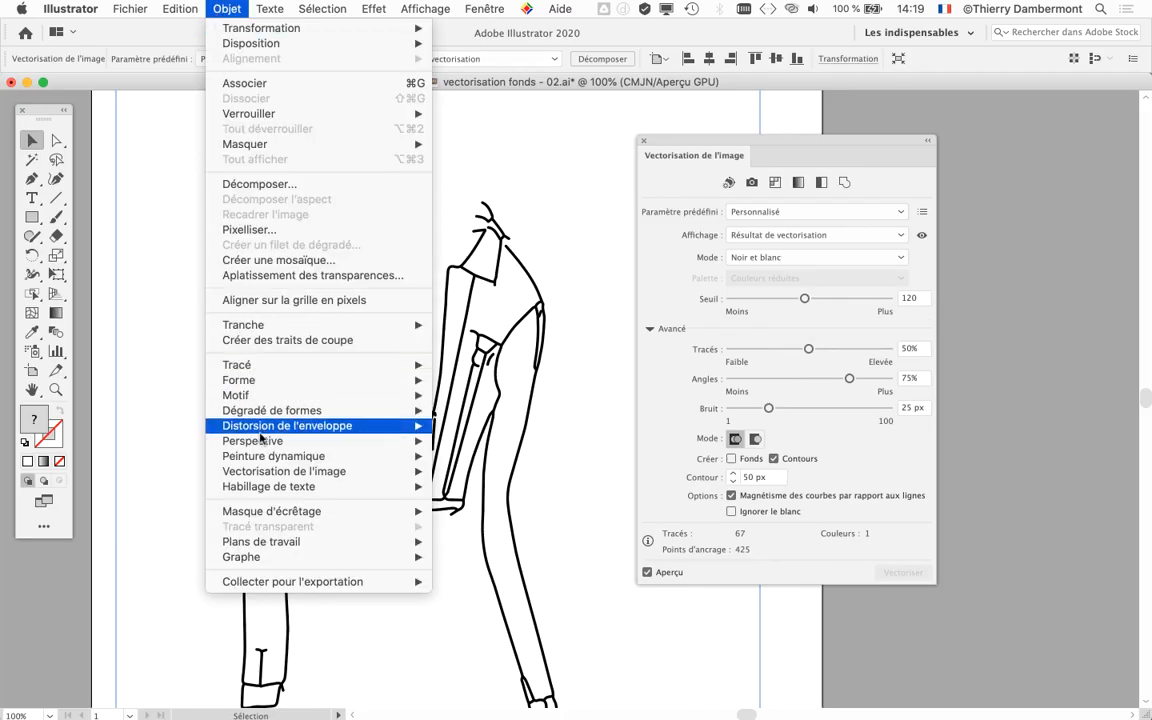
{"action": "mouse_move", "coordinate": [263, 471]}
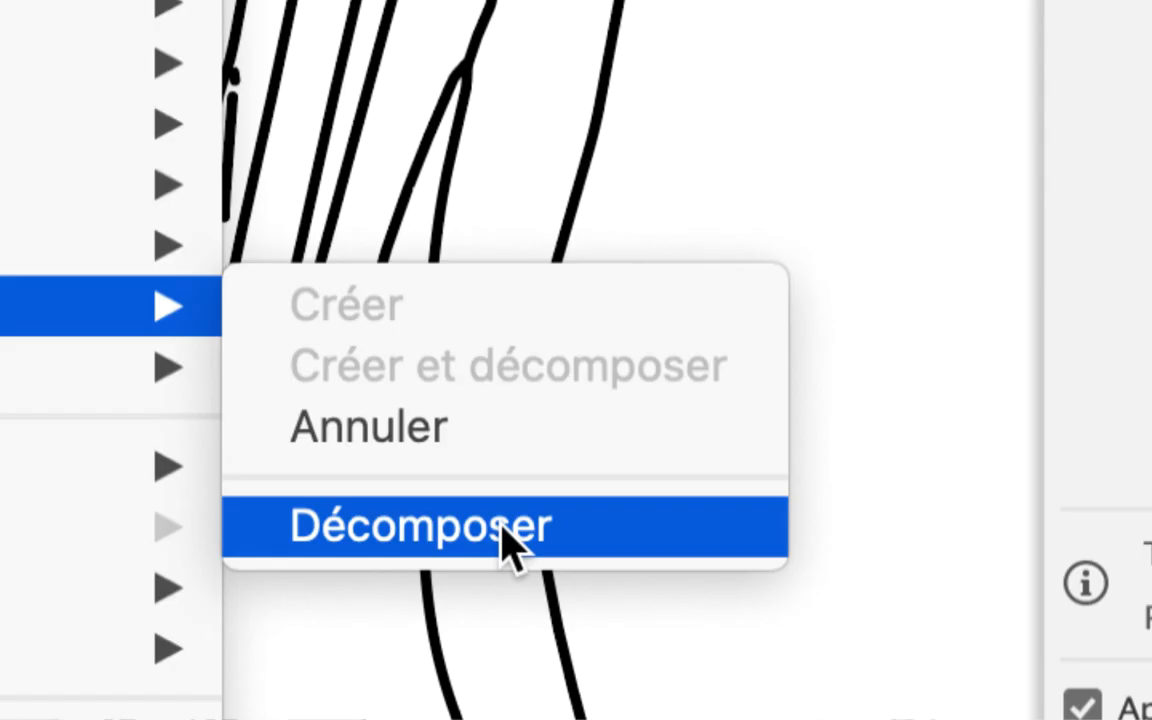
{"action": "left_click", "coordinate": [503, 532]}
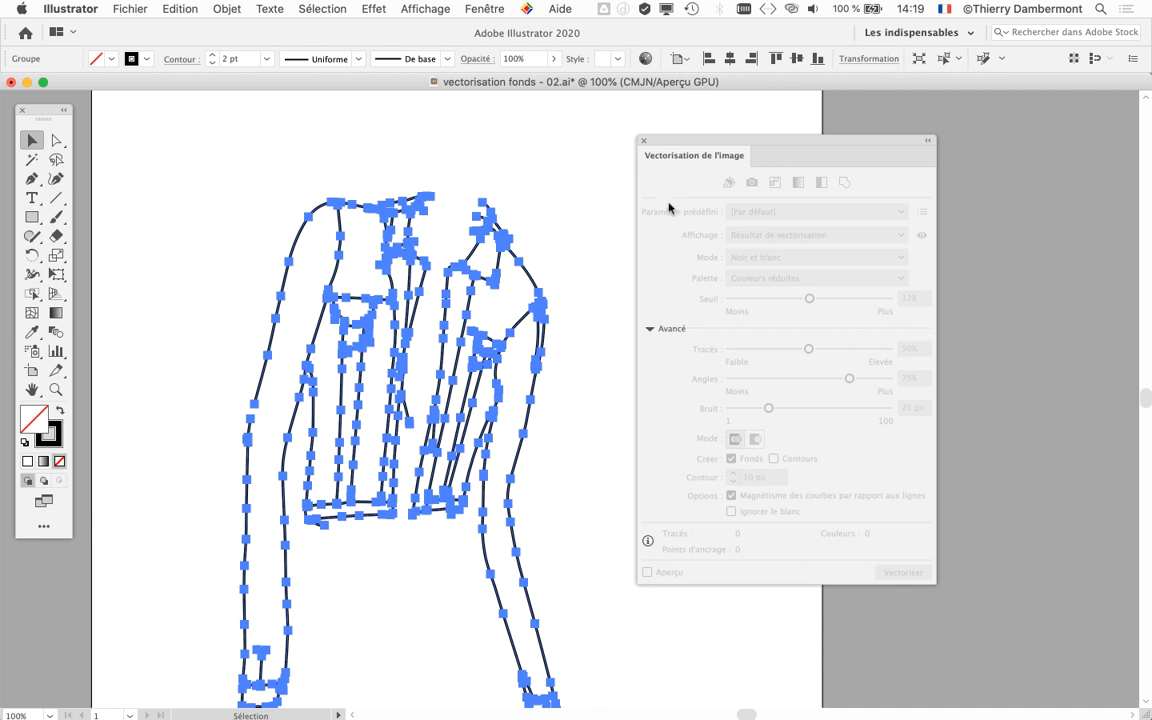
{"action": "left_click_drag", "start_coordinate": [745, 143], "coordinate": [960, 112]}
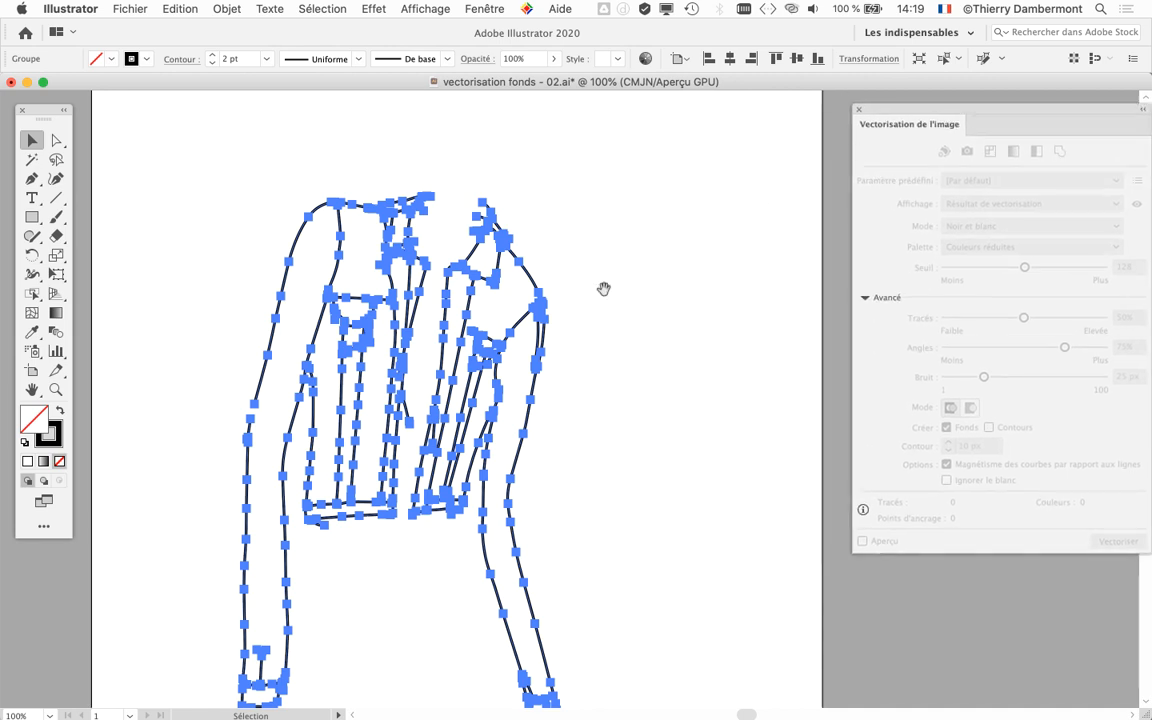
{"action": "left_click_drag", "start_coordinate": [604, 288], "coordinate": [630, 200]}
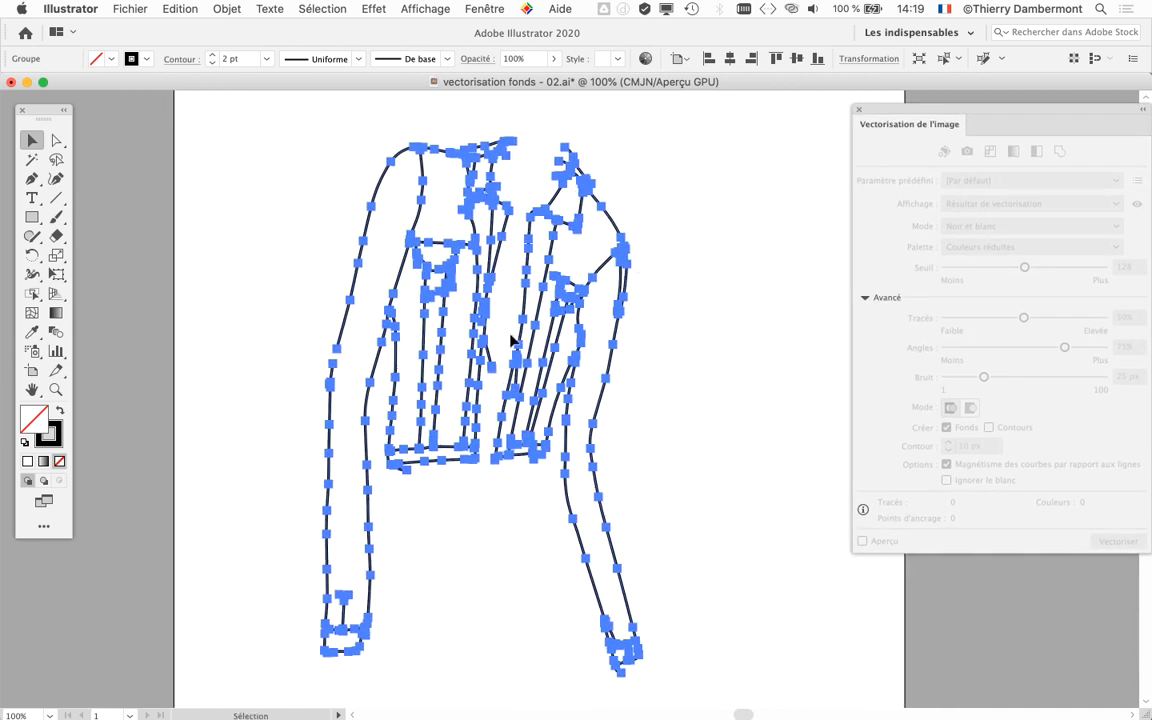
Show the brushes and apply the "Anthracite - Contour progressif" brush to all the jacket's selected paths
{"action": "left_click", "coordinate": [491, 7]}
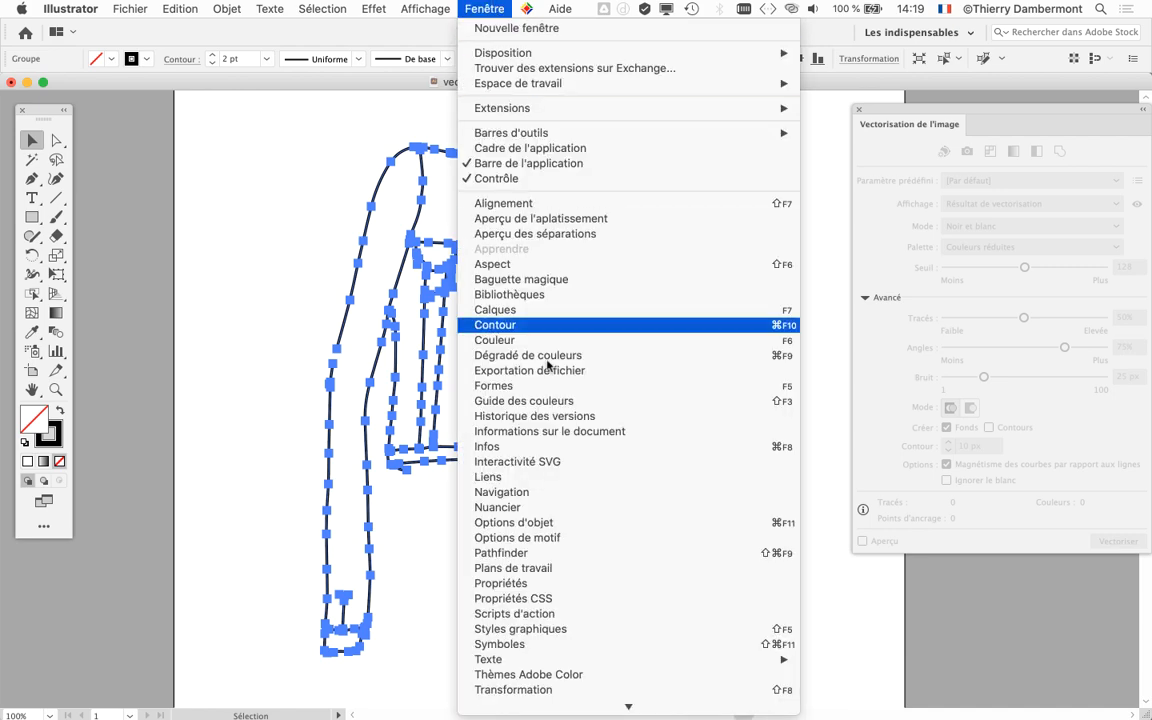
{"action": "left_click", "coordinate": [578, 385]}
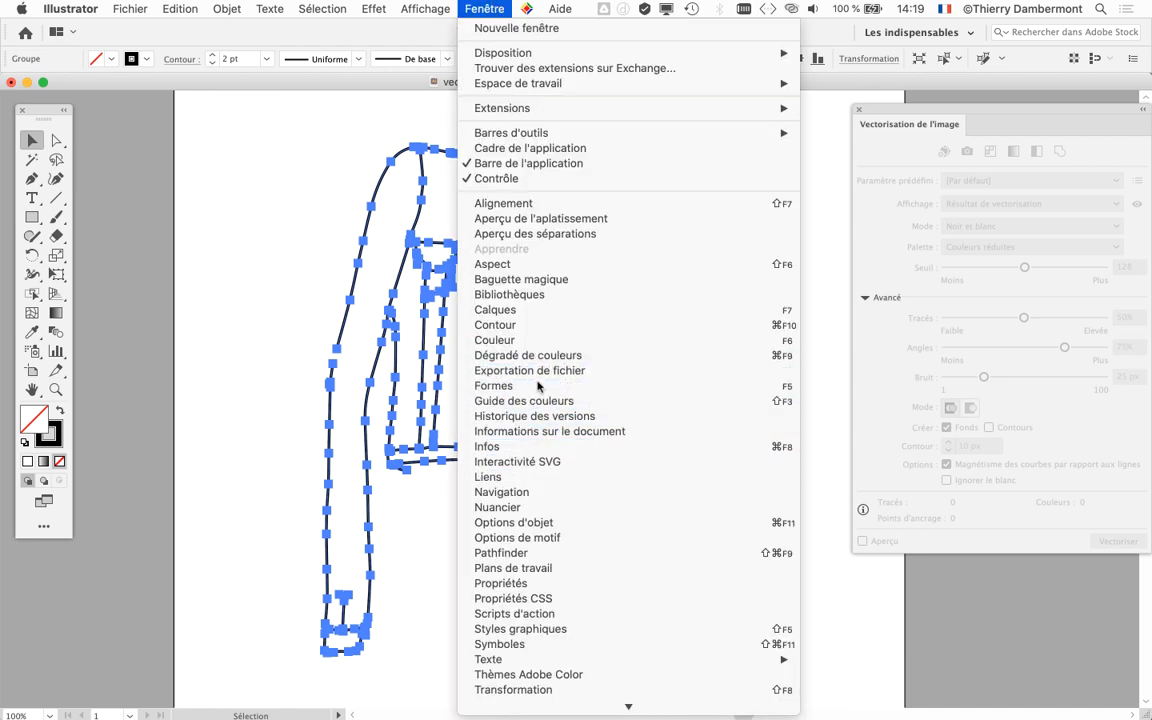
{"action": "left_click_drag", "start_coordinate": [222, 152], "coordinate": [825, 120]}
{"action": "left_click", "coordinate": [745, 229]}
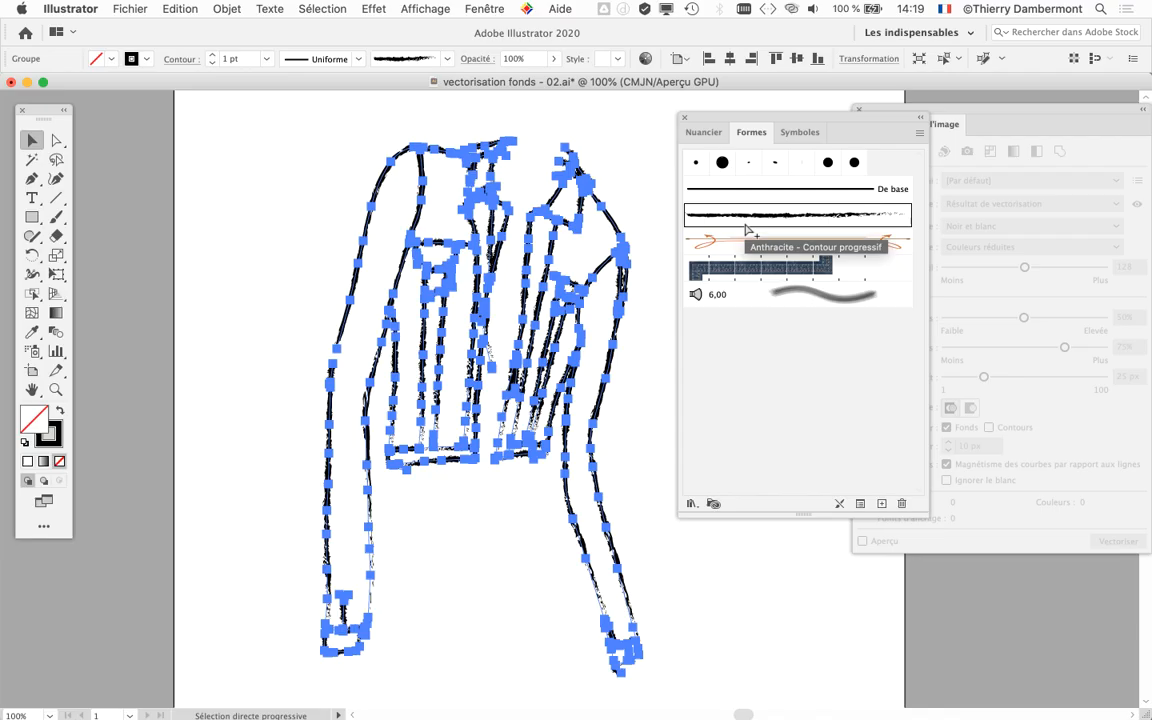
{"action": "scroll", "coordinate": [114, 302], "scroll_direction": "up", "scroll_amount": 2}
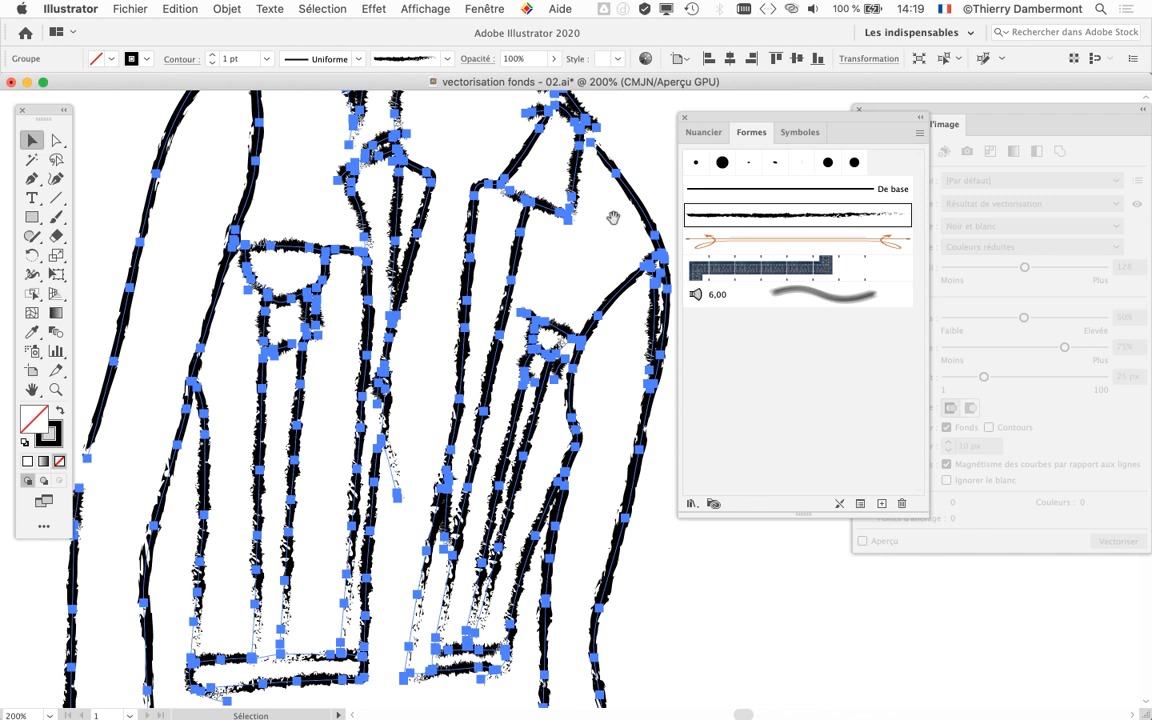
{"action": "left_click_drag", "start_coordinate": [612, 218], "coordinate": [390, 283]}
Set the stroke weight of the jacket's brushed paths to 0,5 pt and move the stroke settings away from the jacket and brush list
{"action": "left_click", "coordinate": [490, 9]}
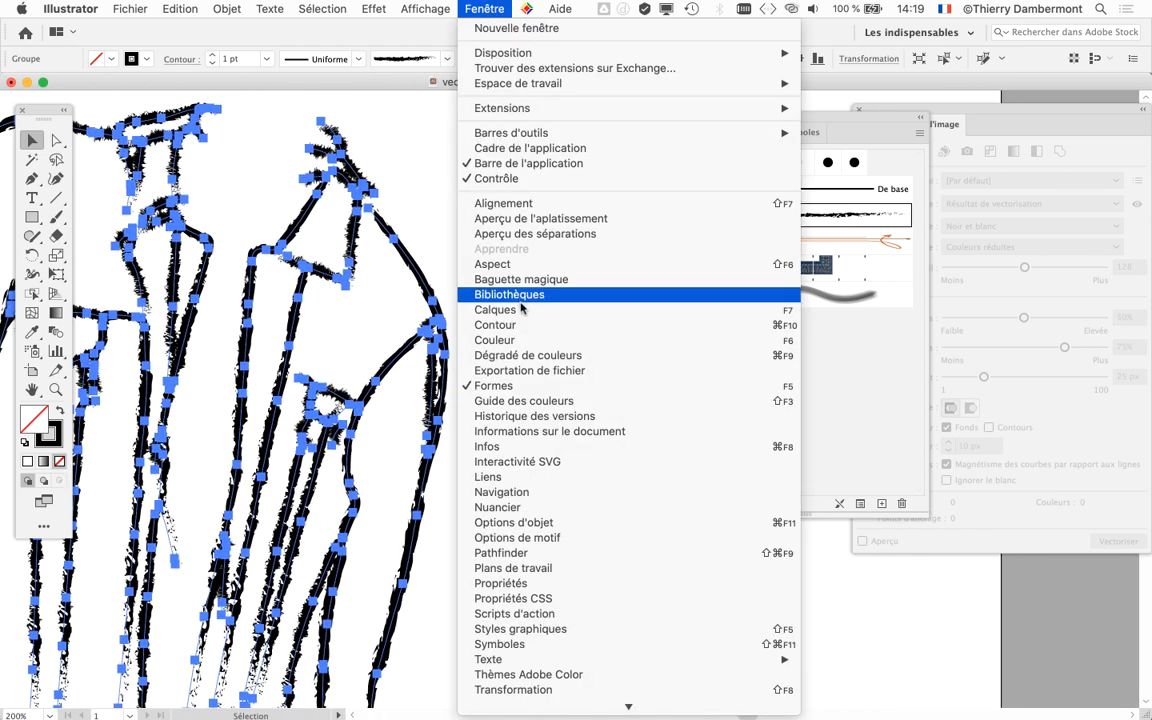
{"action": "left_click", "coordinate": [500, 325]}
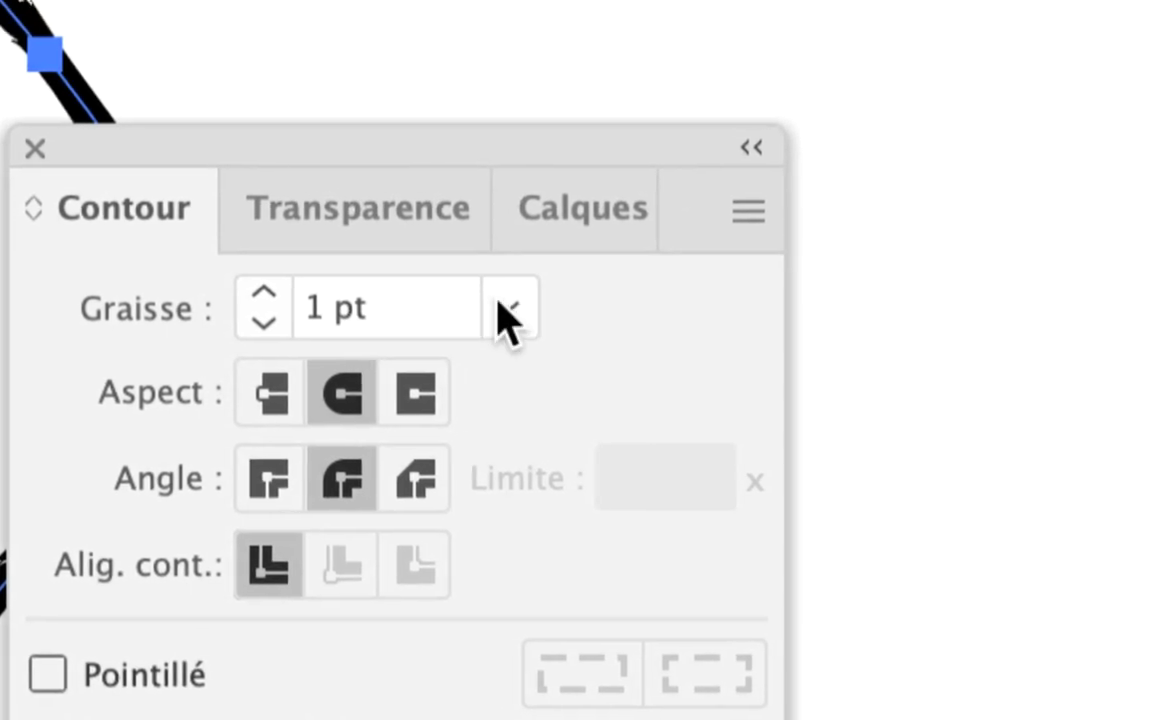
{"action": "left_click", "coordinate": [502, 306]}
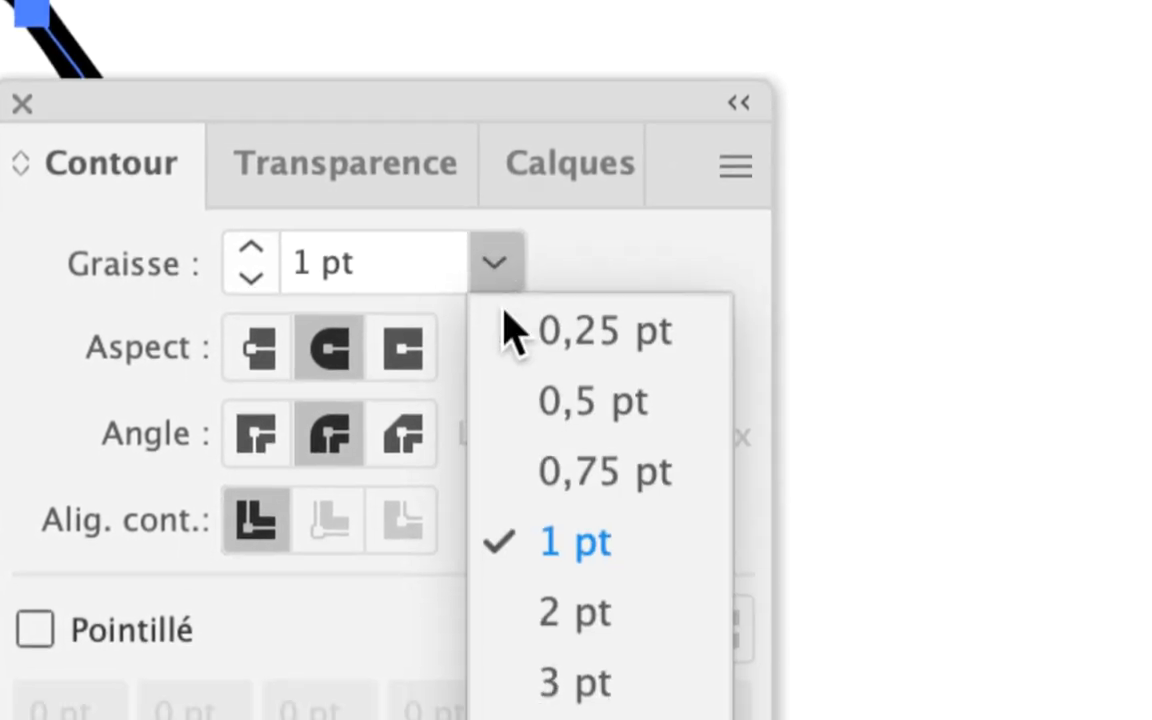
{"action": "left_click", "coordinate": [592, 445]}
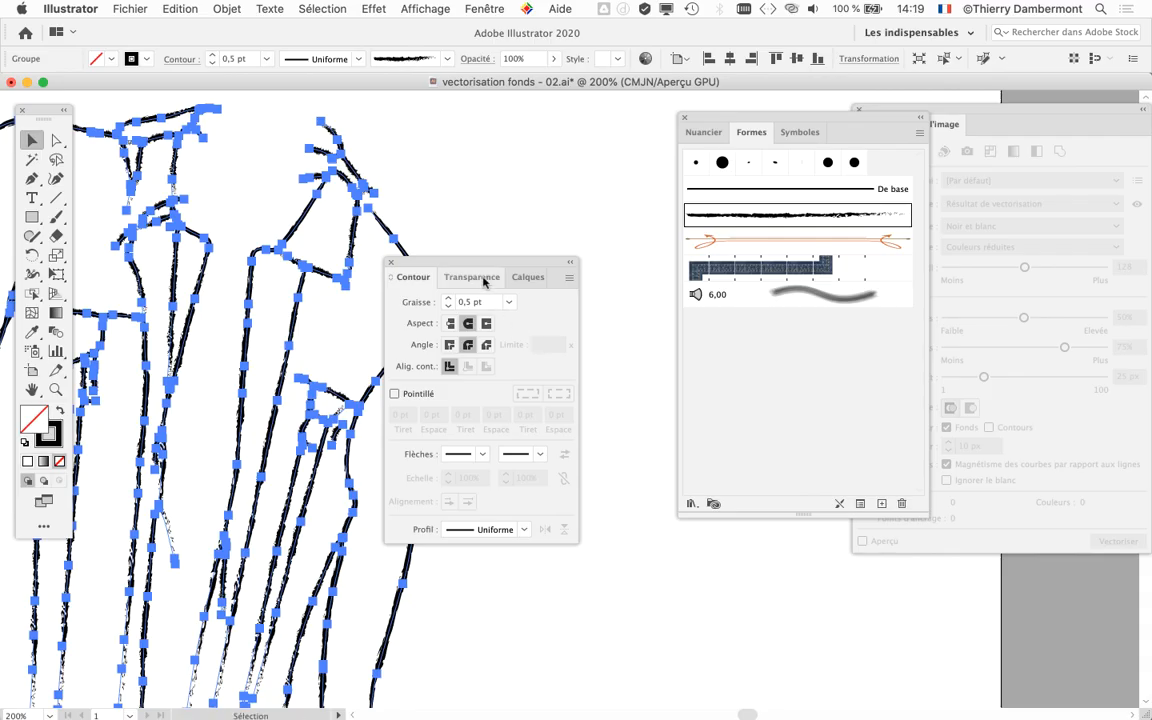
{"action": "left_click_drag", "start_coordinate": [441, 262], "coordinate": [648, 355]}
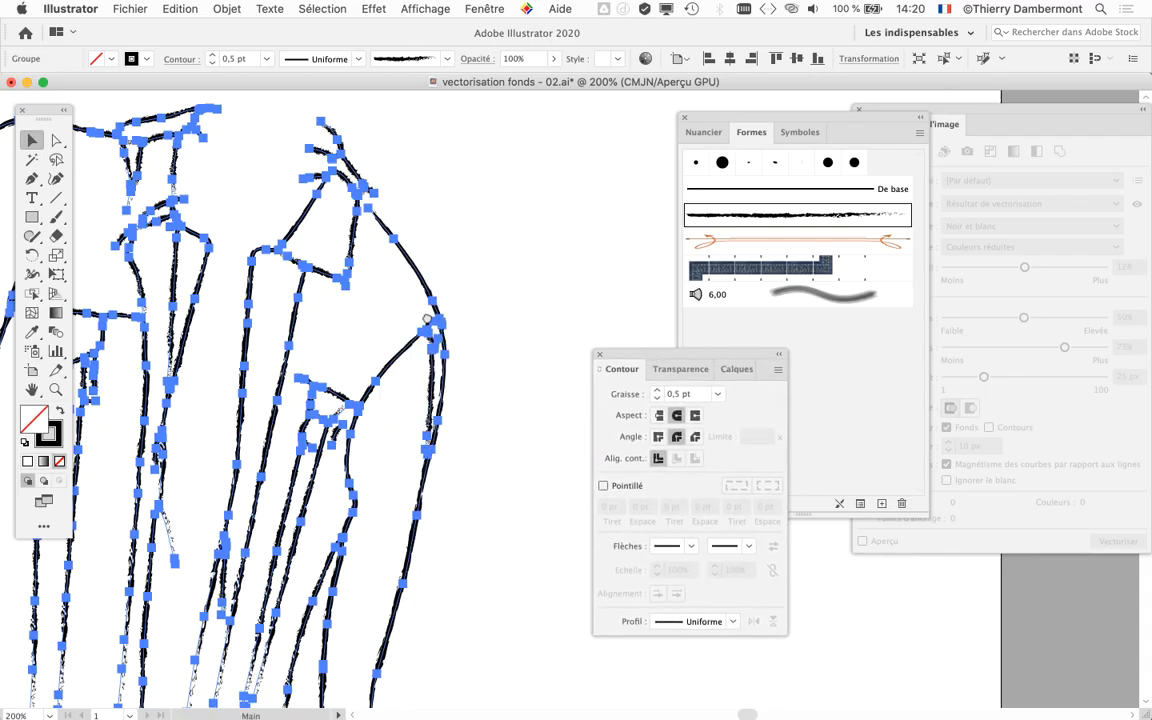
{"action": "left_click_drag", "start_coordinate": [376, 290], "coordinate": [580, 312]}
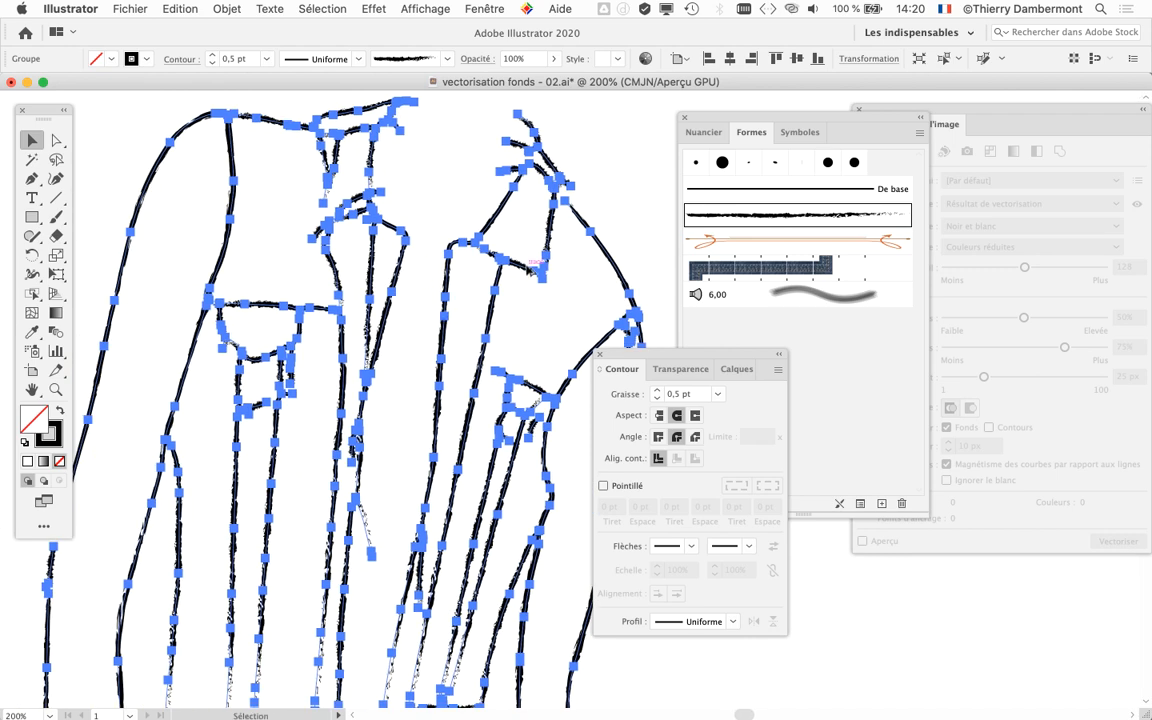
{"action": "scroll", "coordinate": [531, 269], "scroll_direction": "up", "scroll_amount": 2}
{"action": "left_click_drag", "start_coordinate": [689, 360], "coordinate": [975, 622]}
Open the artistic brush libraries, switch from Artistiques_Calligraphiques to Artistiques_CraieFusainCrayon, and enlarge the library window
{"action": "left_click", "coordinate": [689, 505]}
{"action": "mouse_move", "coordinate": [745, 544]}
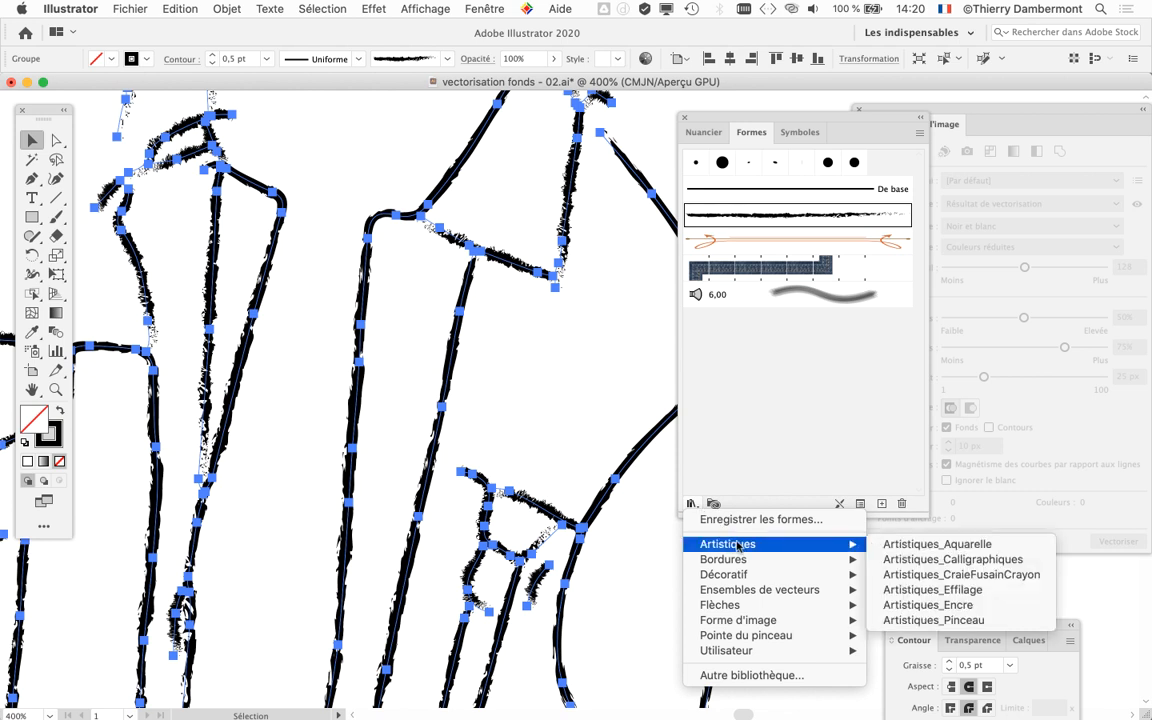
{"action": "left_click", "coordinate": [917, 562]}
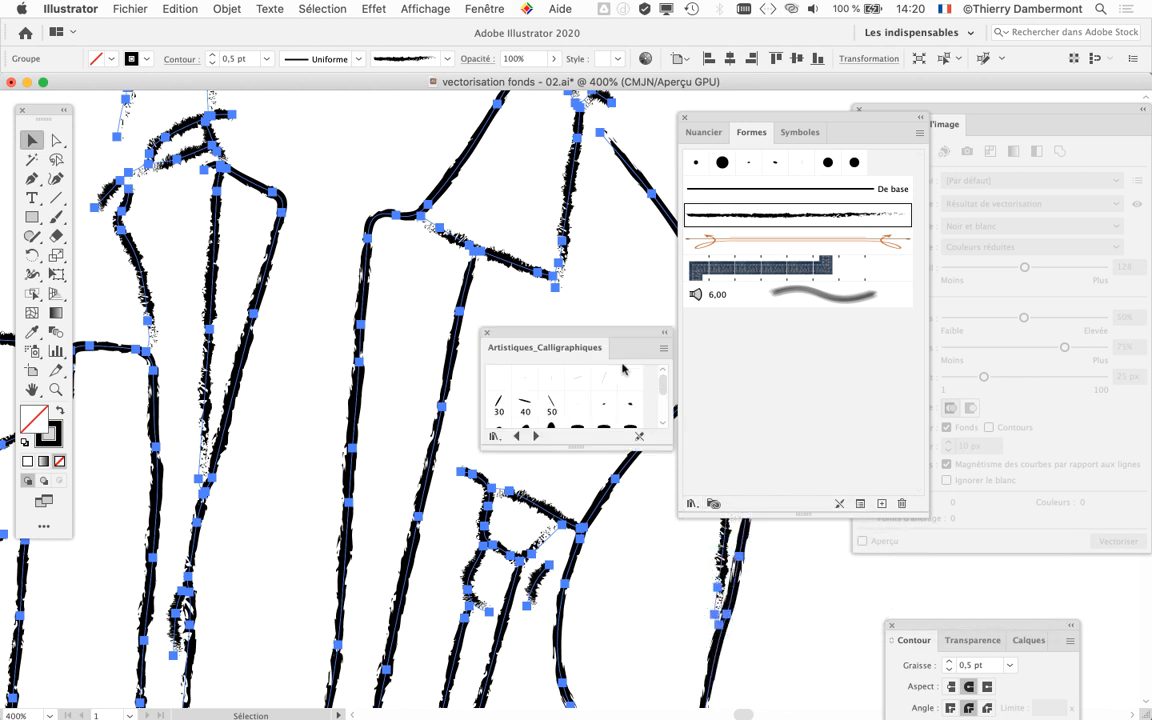
{"action": "left_click", "coordinate": [534, 436]}
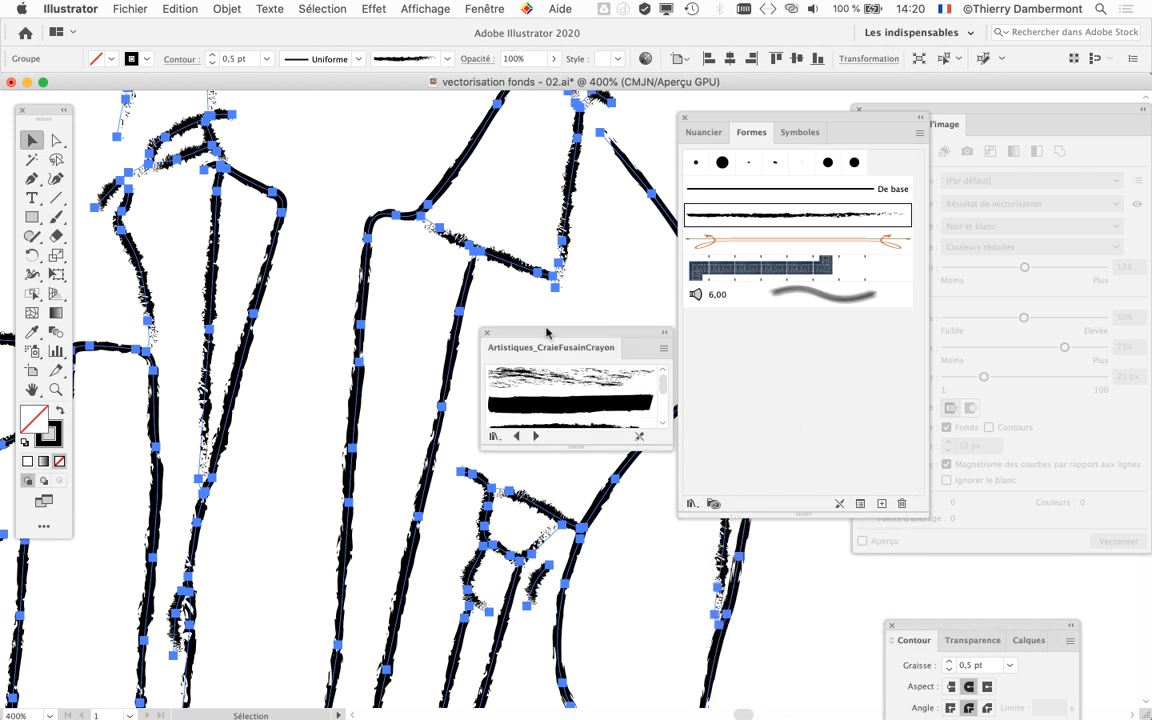
{"action": "left_click_drag", "start_coordinate": [644, 255], "coordinate": [678, 563]}
Try a thin rough brush from Artistiques_CraieFusainCrayon on the jacket paths, and a fine parallel-line brush from Artistiques_Effilage
{"action": "scroll", "coordinate": [563, 472], "scroll_direction": "down", "scroll_amount": 2}
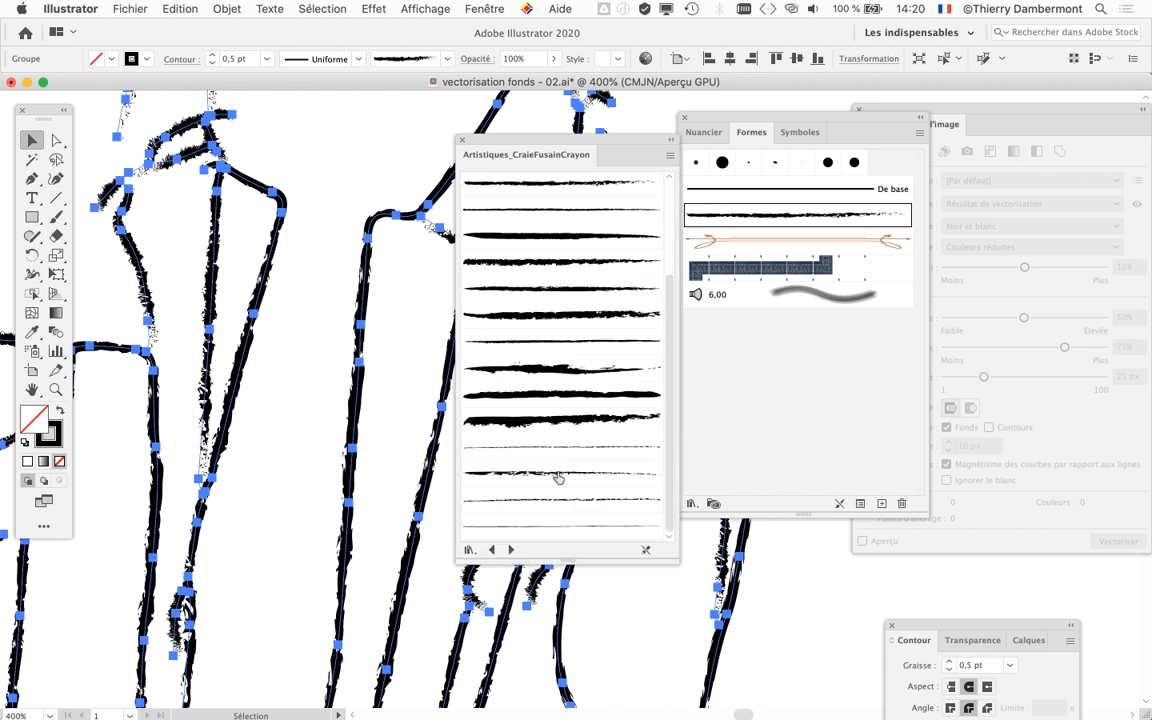
{"action": "left_click", "coordinate": [508, 474]}
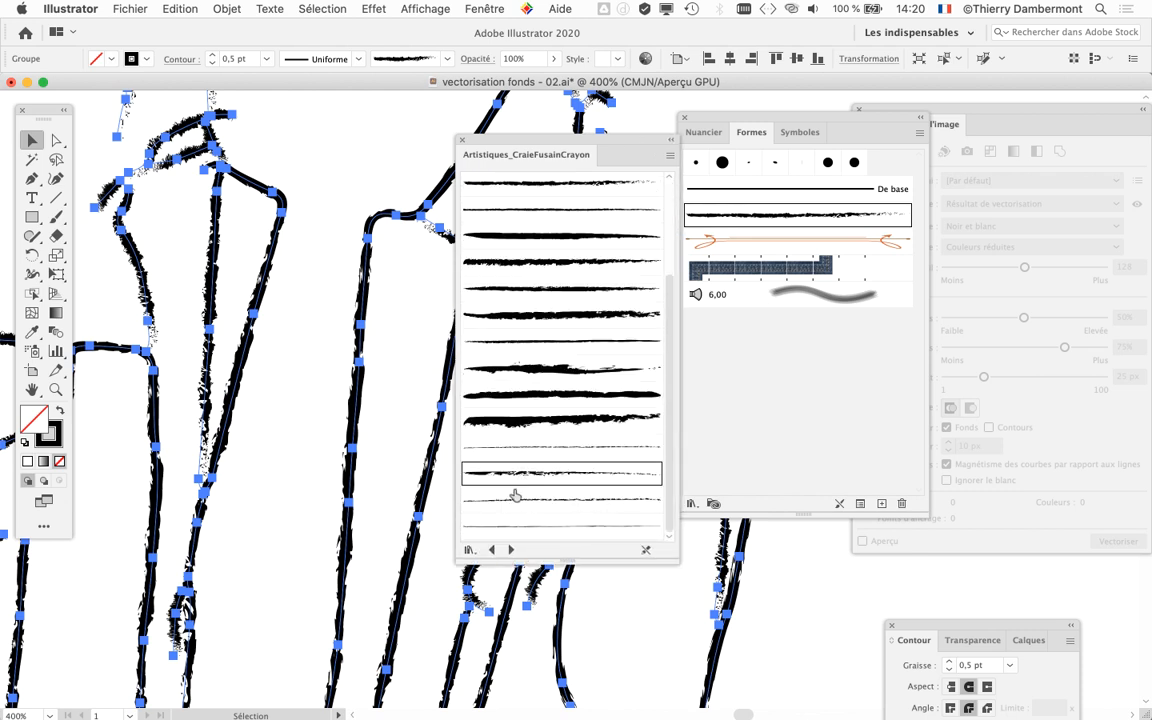
{"action": "left_click", "coordinate": [509, 549]}
{"action": "left_click", "coordinate": [537, 350]}
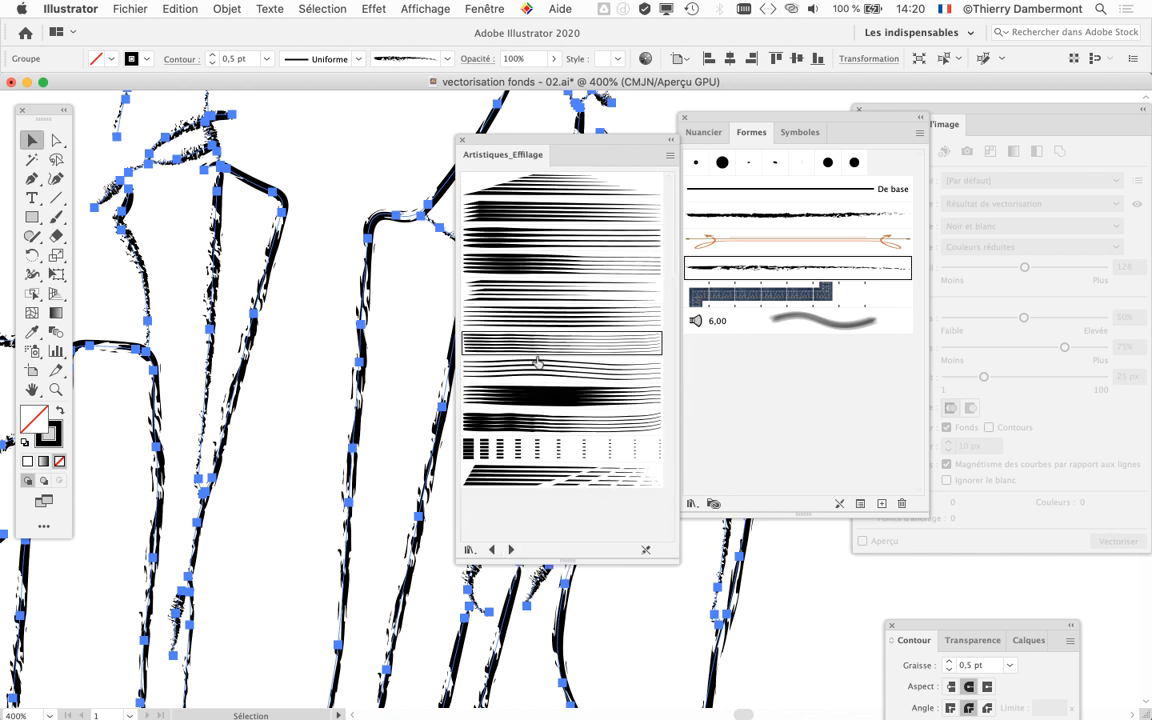
Try the ink-blot brush from Artistiques_Encre and two rough brushes from Artistiques_Pinceau on the selected jacket paths
{"action": "left_click", "coordinate": [512, 548]}
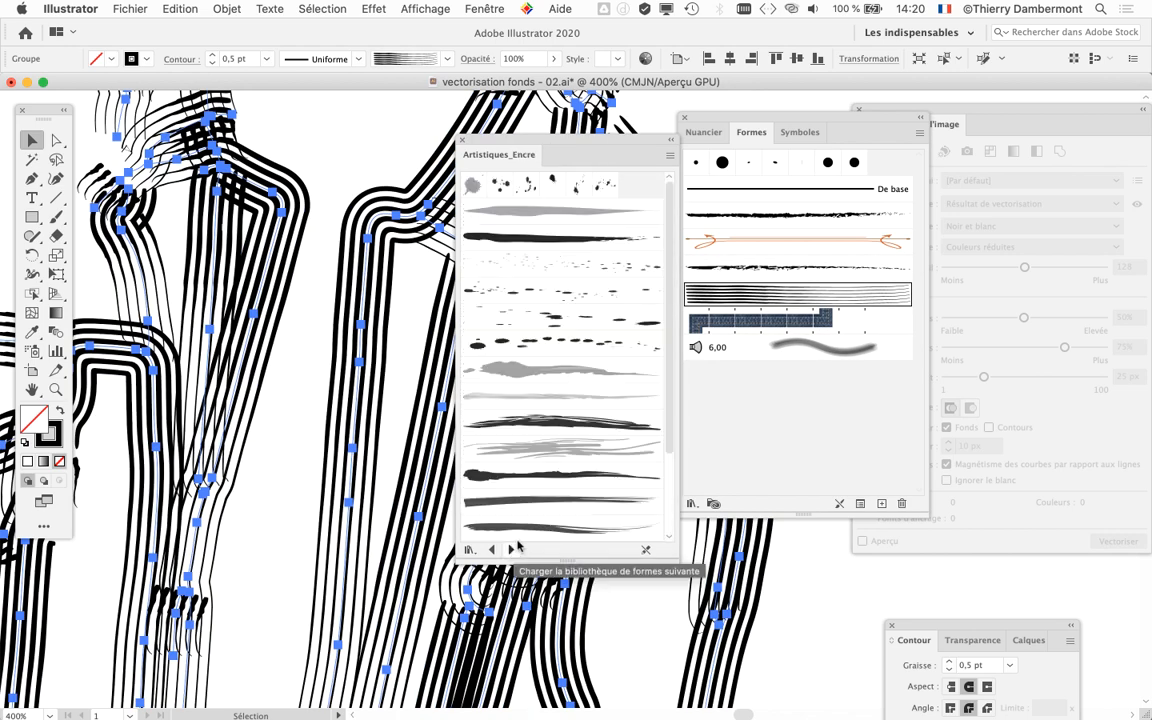
{"action": "left_click", "coordinate": [500, 340]}
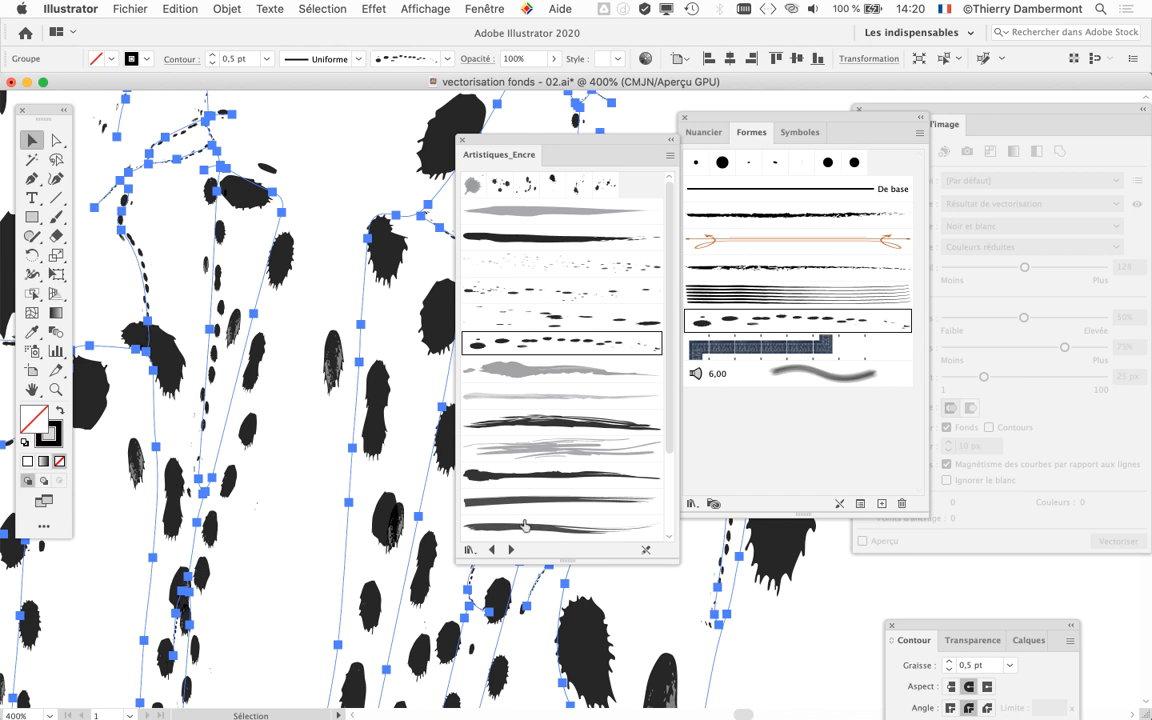
{"action": "left_click", "coordinate": [511, 549]}
{"action": "left_click", "coordinate": [572, 318]}
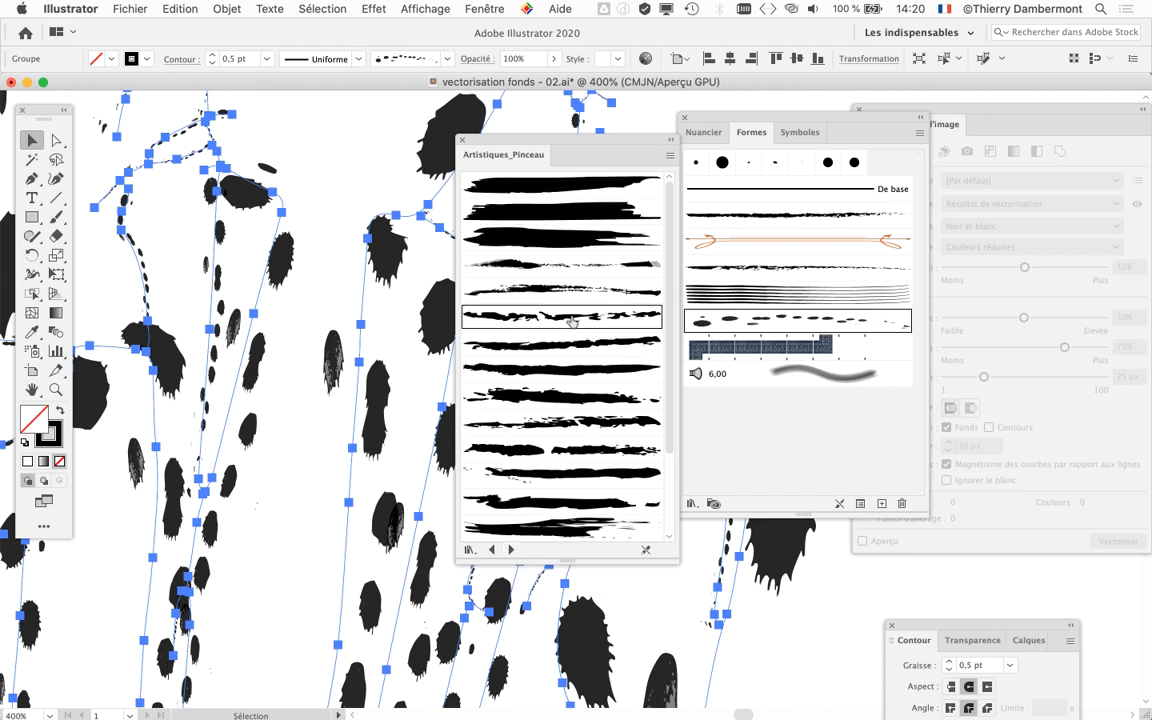
{"action": "left_click", "coordinate": [545, 468]}
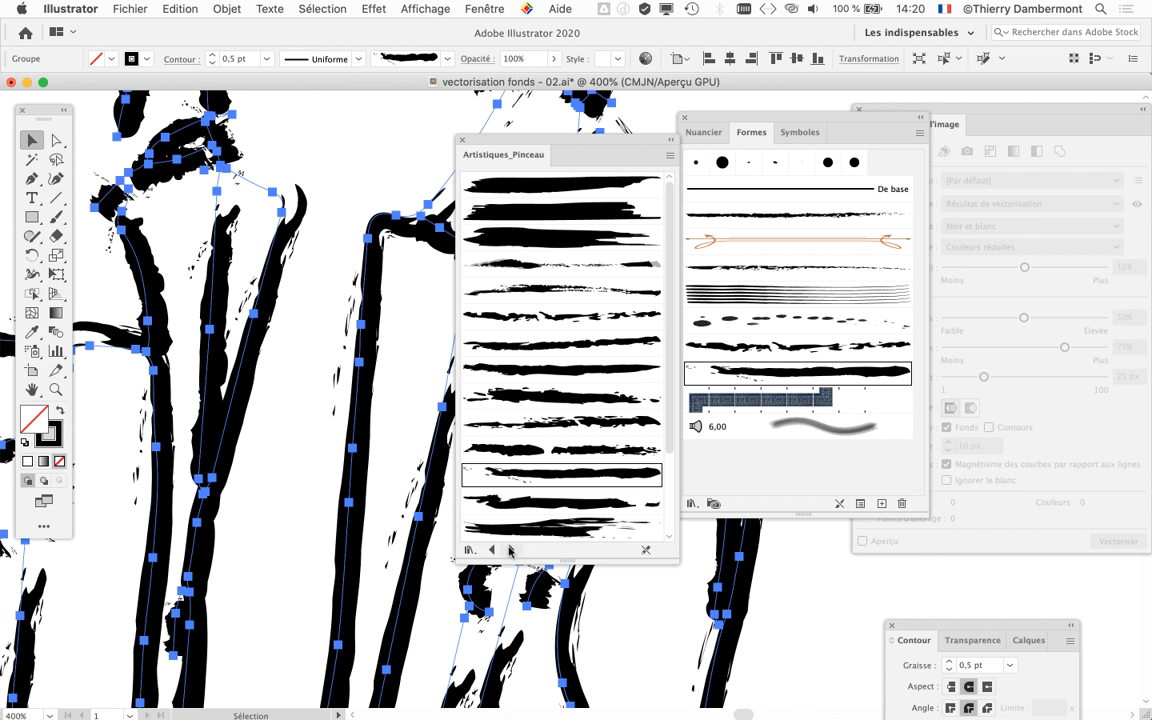
Return to the Artistiques_Encre library, apply its dark multi-strand ink brush to the jacket paths, and close the library
{"action": "left_click", "coordinate": [511, 549]}
{"action": "left_click", "coordinate": [492, 549]}
{"action": "left_click", "coordinate": [492, 549]}
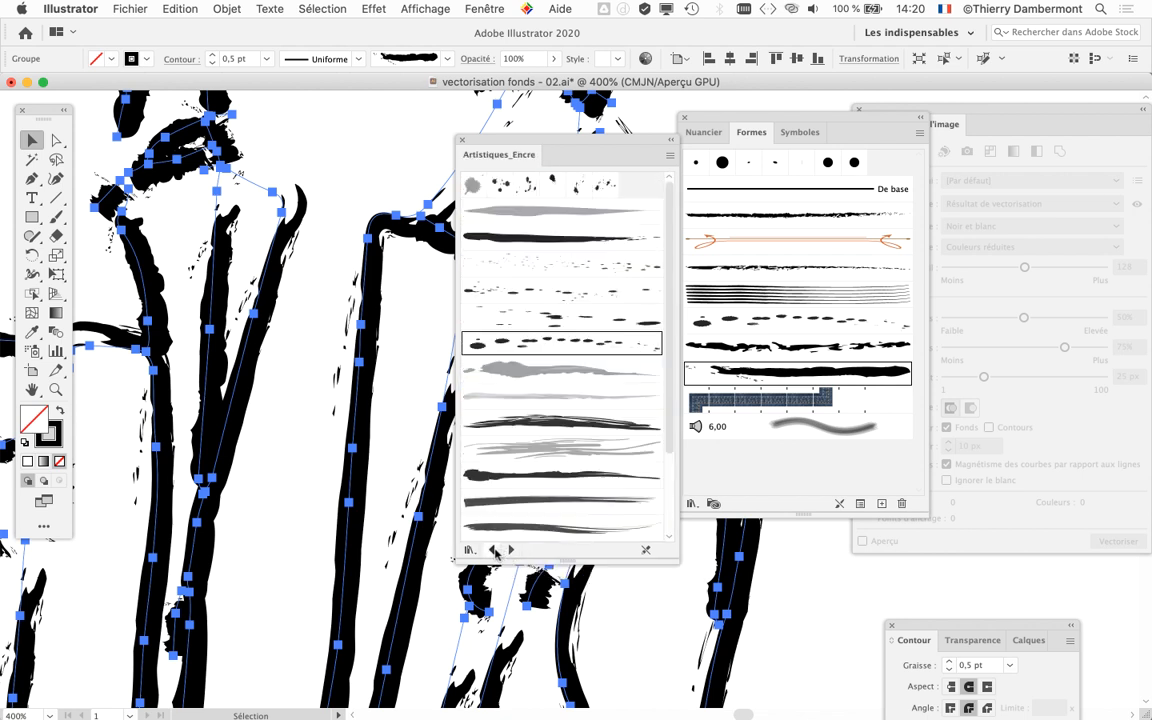
{"action": "left_click", "coordinate": [545, 423]}
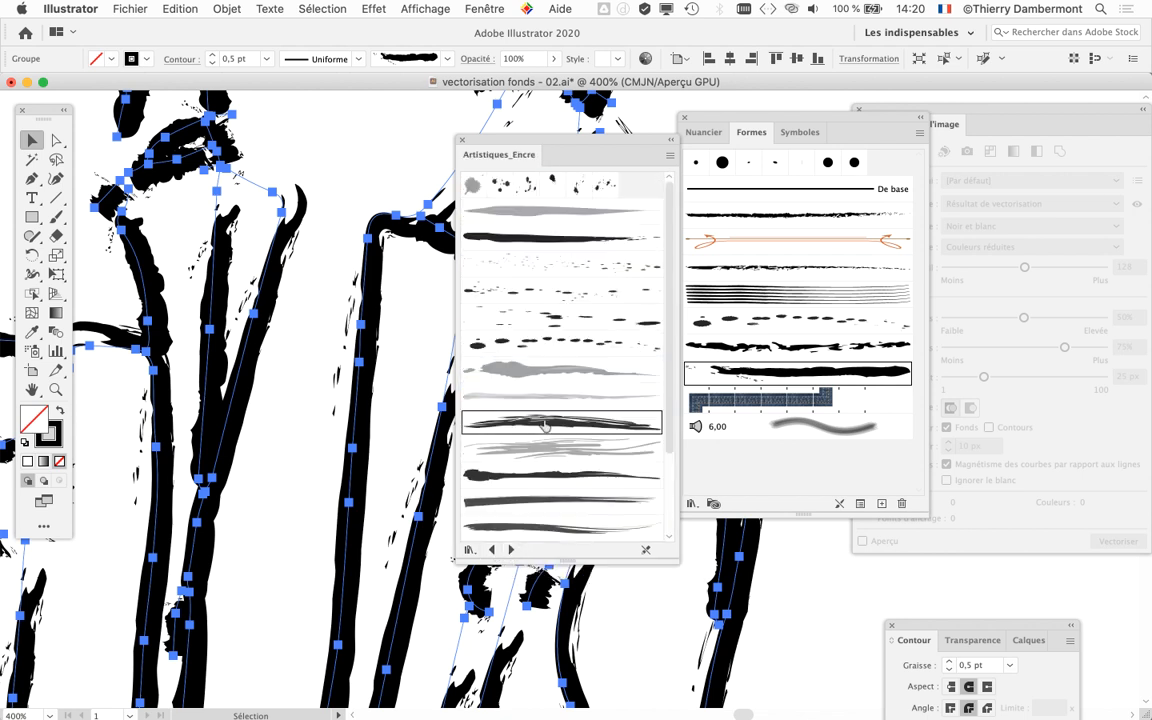
{"action": "left_click", "coordinate": [463, 139]}
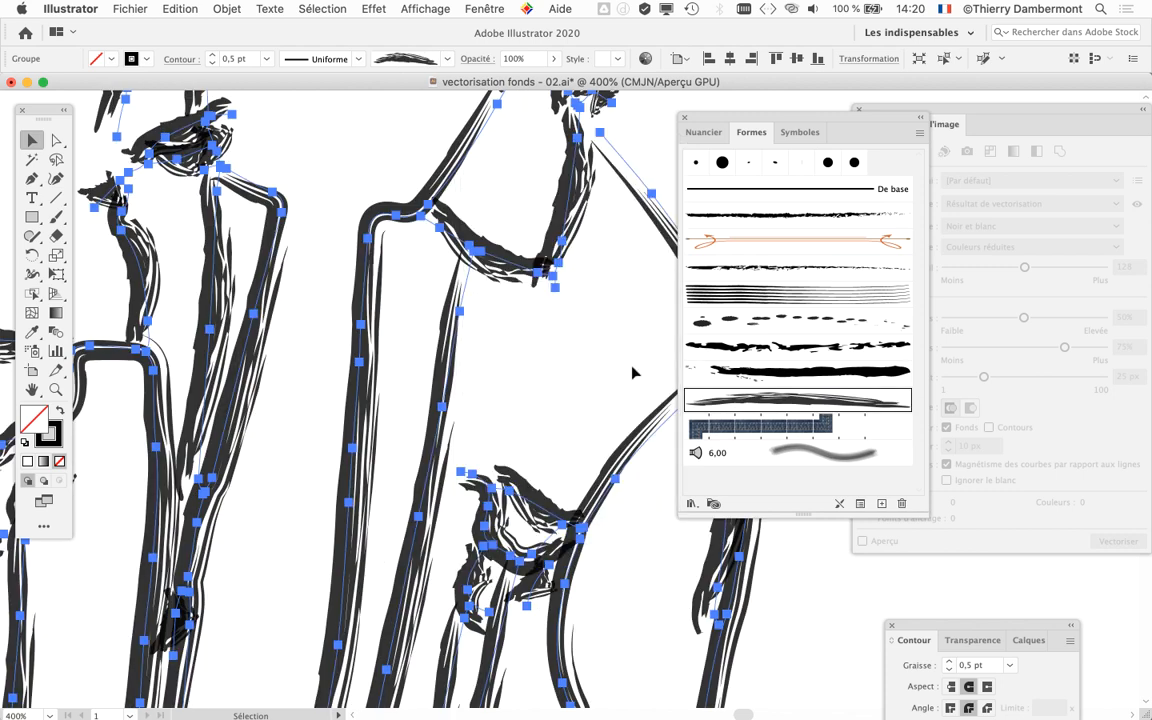
Set the stroke weight of the jacket's paths to 0,25 pt and close the stroke, brush and image tracing settings
{"action": "mouse_move", "coordinate": [959, 625]}
{"action": "left_mouse_down"}
{"action": "mouse_move", "coordinate": [864, 659]}
{"action": "mouse_move", "coordinate": [529, 222]}
{"action": "left_mouse_up"}
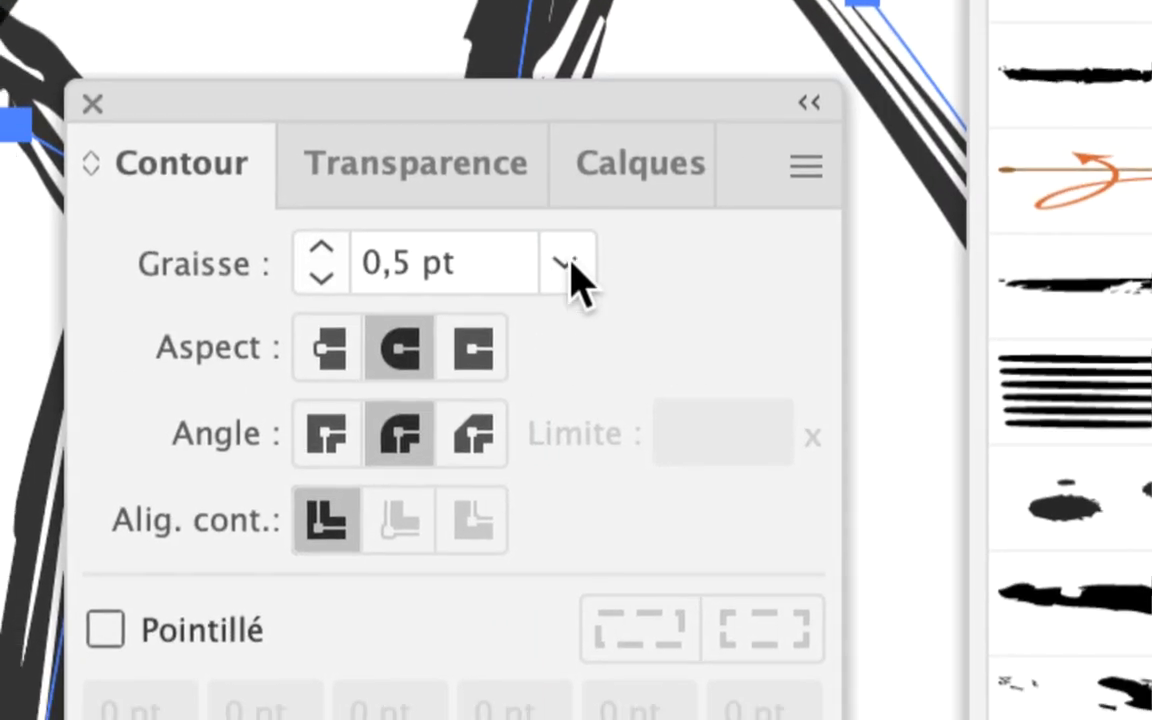
{"action": "left_click", "coordinate": [564, 263]}
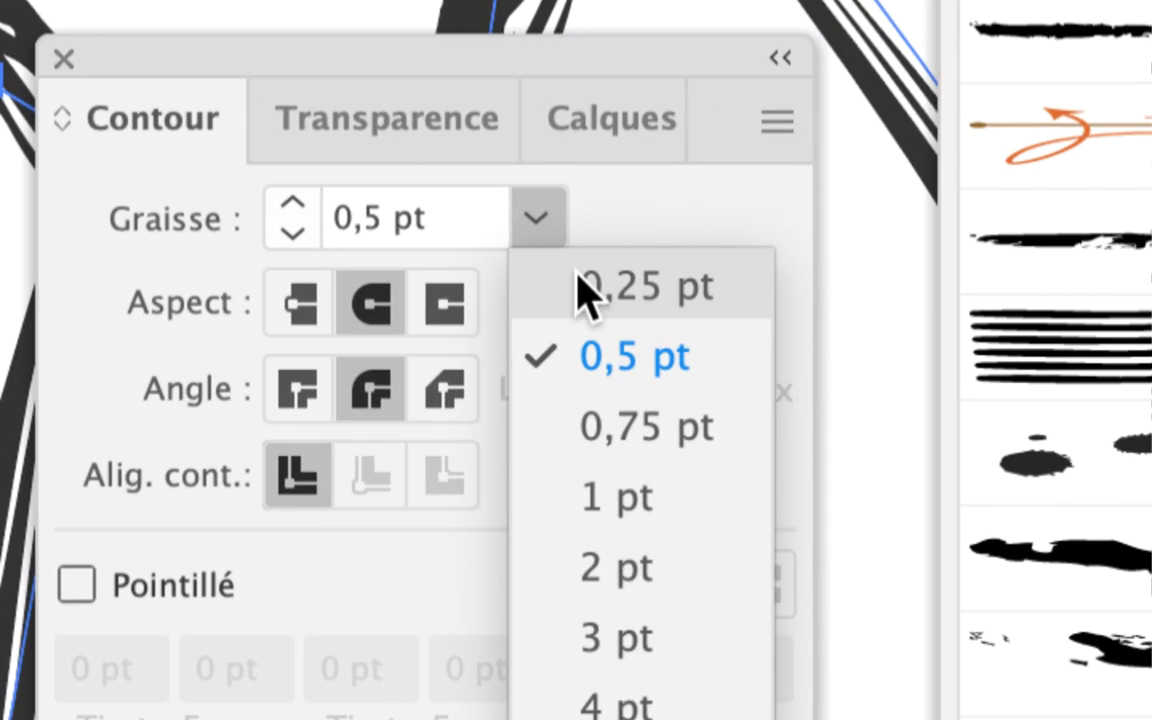
{"action": "left_click", "coordinate": [614, 333]}
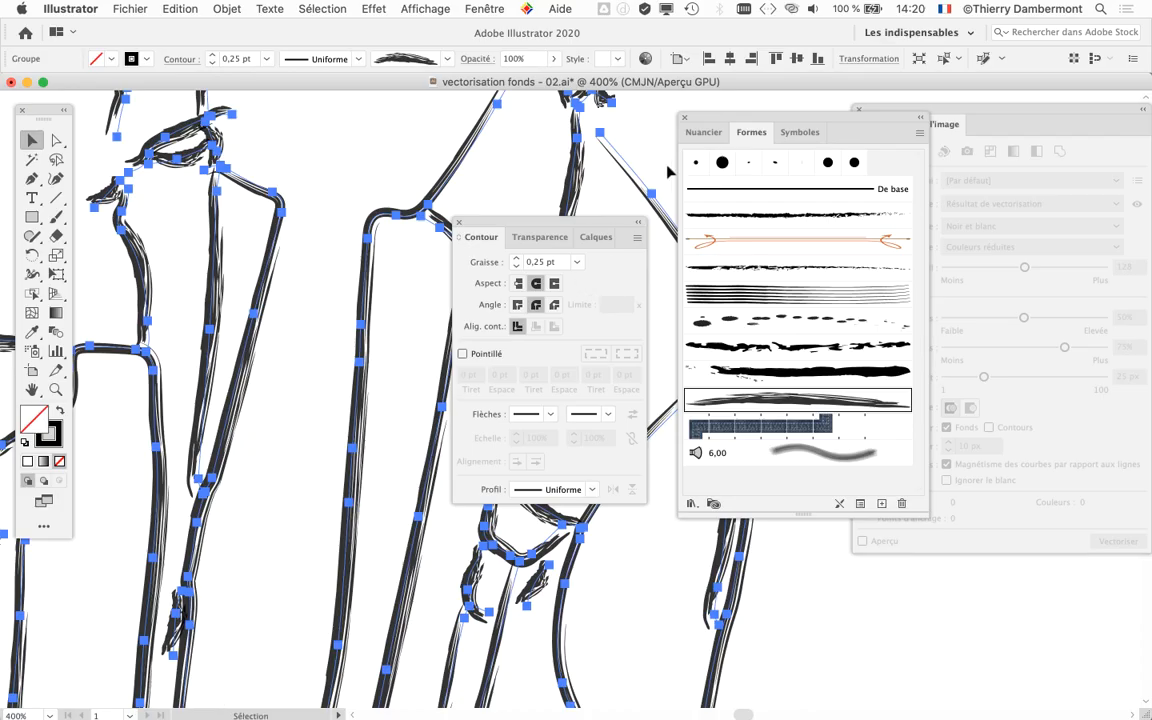
{"action": "left_click", "coordinate": [458, 222]}
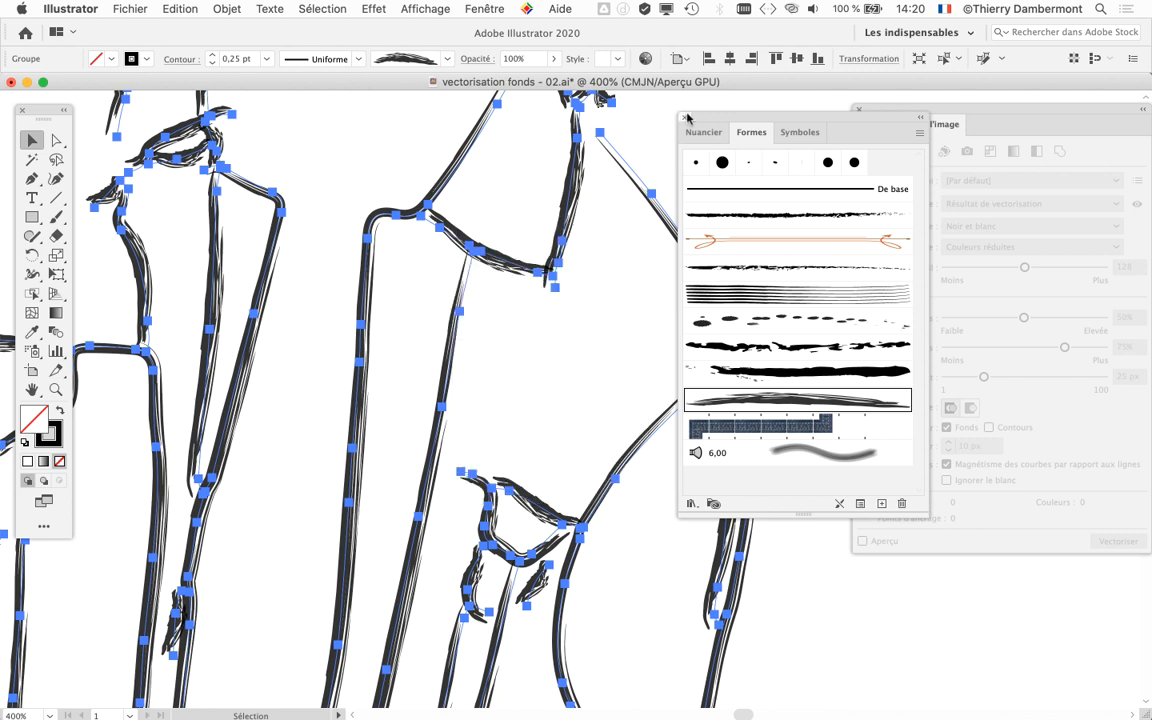
{"action": "left_click", "coordinate": [684, 117]}
{"action": "left_click", "coordinate": [858, 109]}
Deselect the jacket and examine its brushed lines both as a whole and close up around the collar and pockets
{"action": "scroll", "coordinate": [589, 308], "scroll_direction": "down", "scroll_amount": 3}
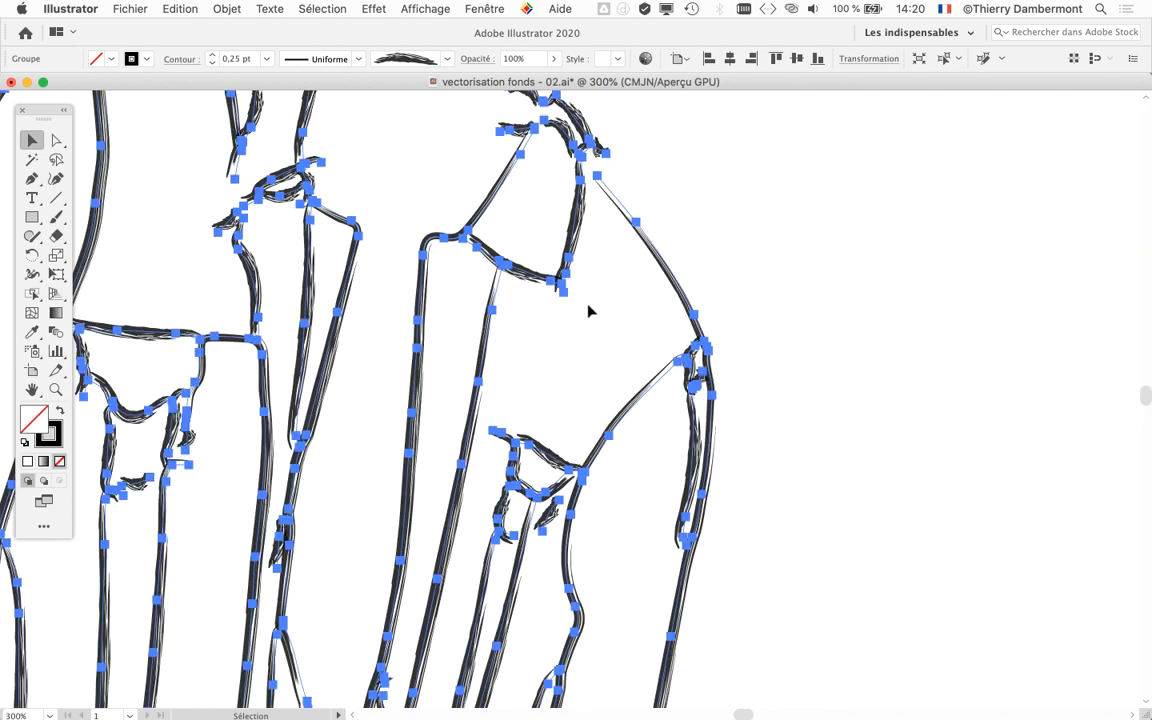
{"action": "scroll", "coordinate": [589, 311], "scroll_direction": "down", "scroll_amount": 2}
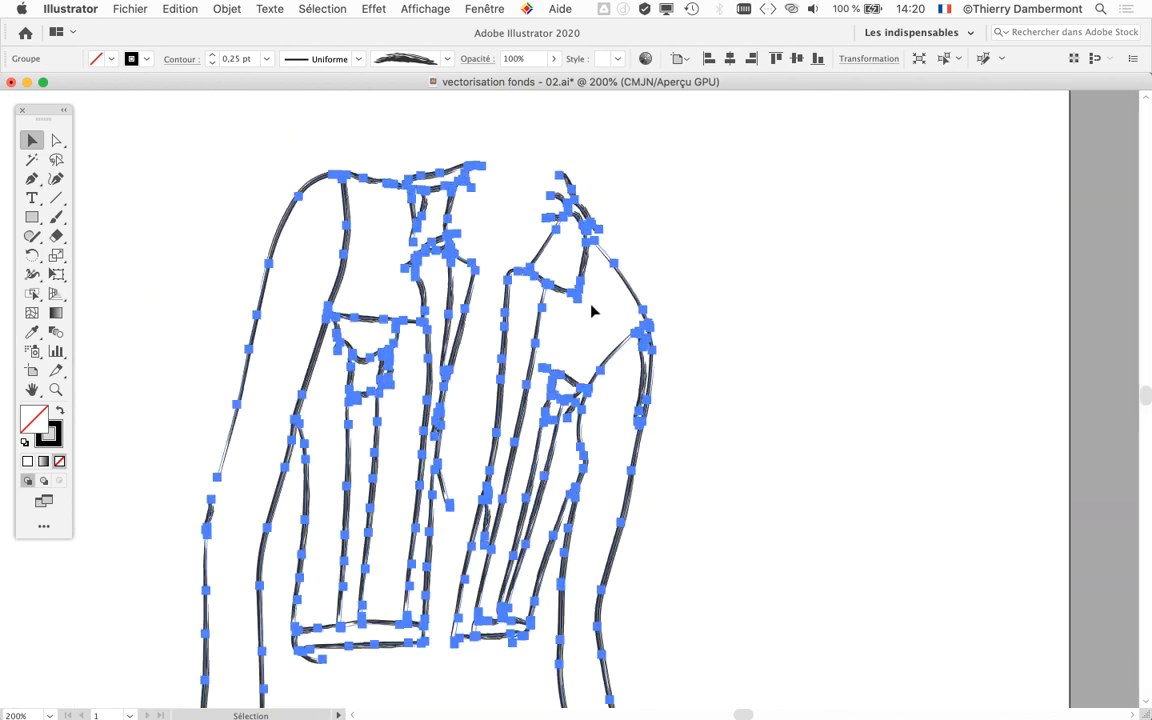
{"action": "left_click", "coordinate": [730, 398]}
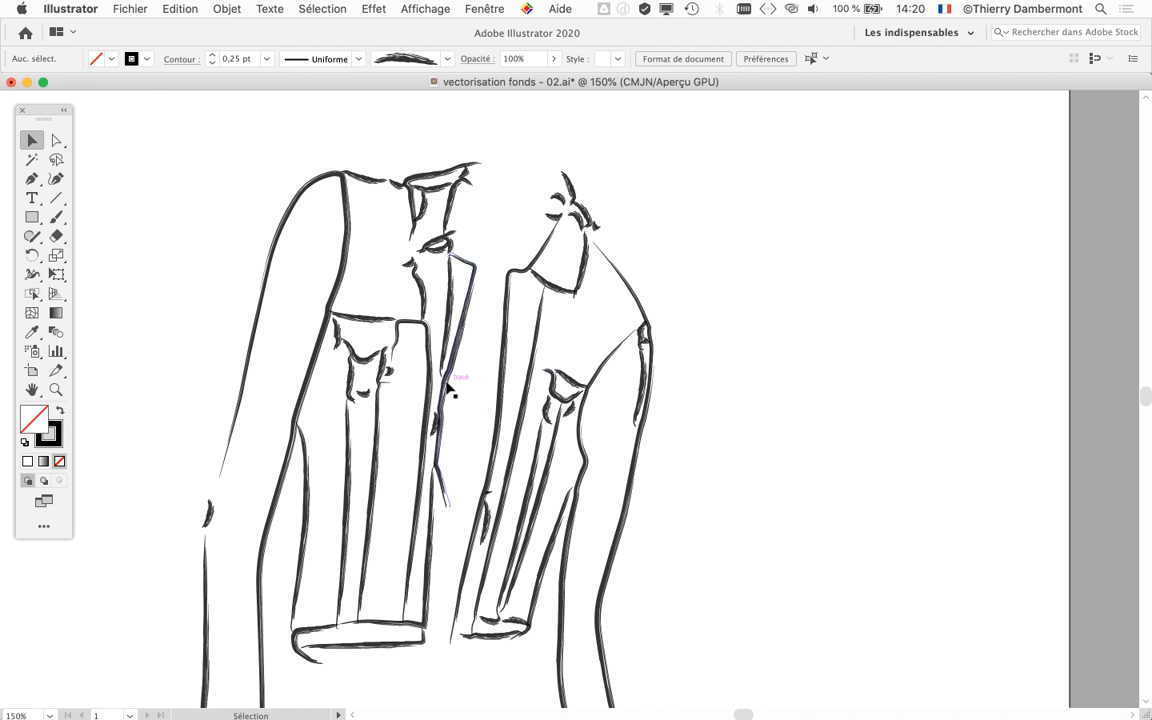
{"action": "scroll", "coordinate": [450, 391], "scroll_direction": "up", "scroll_amount": 2}
{"action": "scroll", "coordinate": [509, 398], "scroll_direction": "up", "scroll_amount": 5}
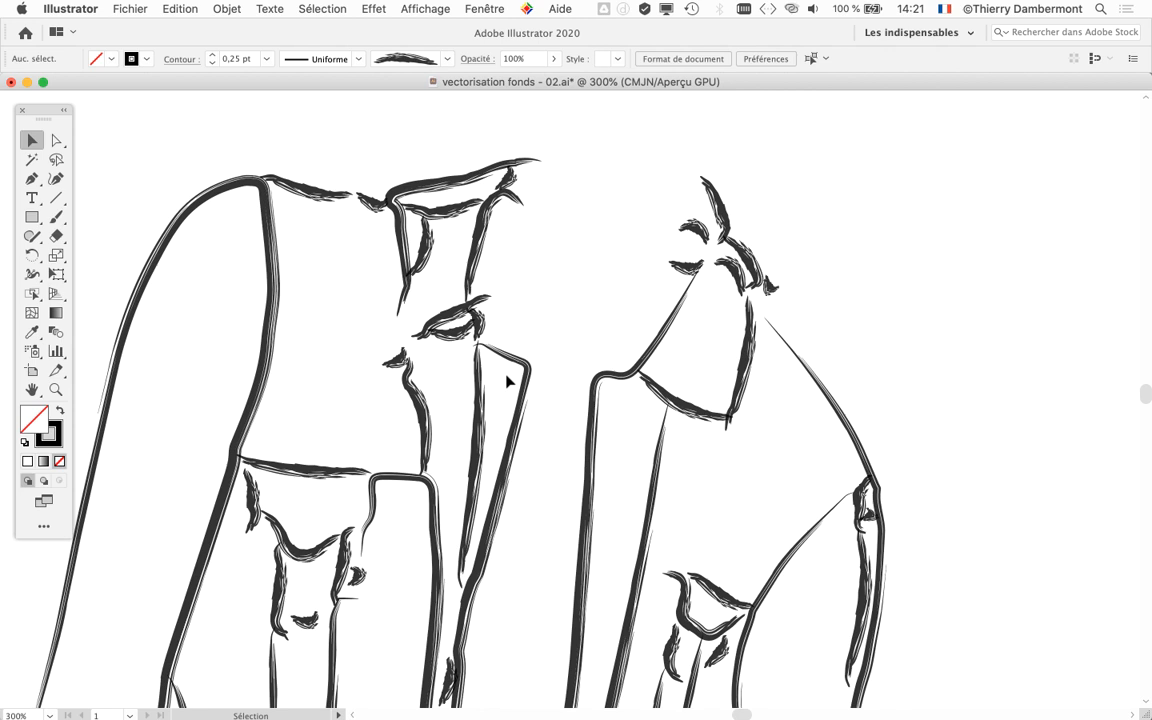
{"action": "scroll", "coordinate": [508, 381], "scroll_direction": "down", "scroll_amount": 3}
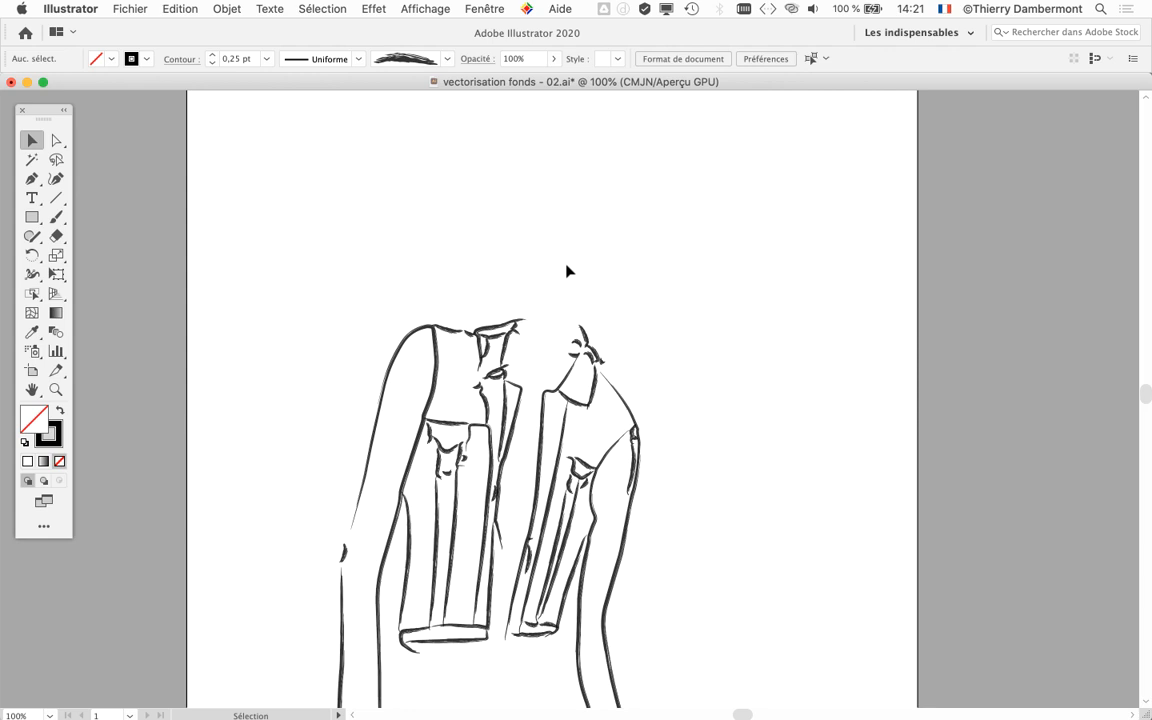
{"action": "scroll", "coordinate": [566, 285], "scroll_direction": "down", "scroll_amount": 5}
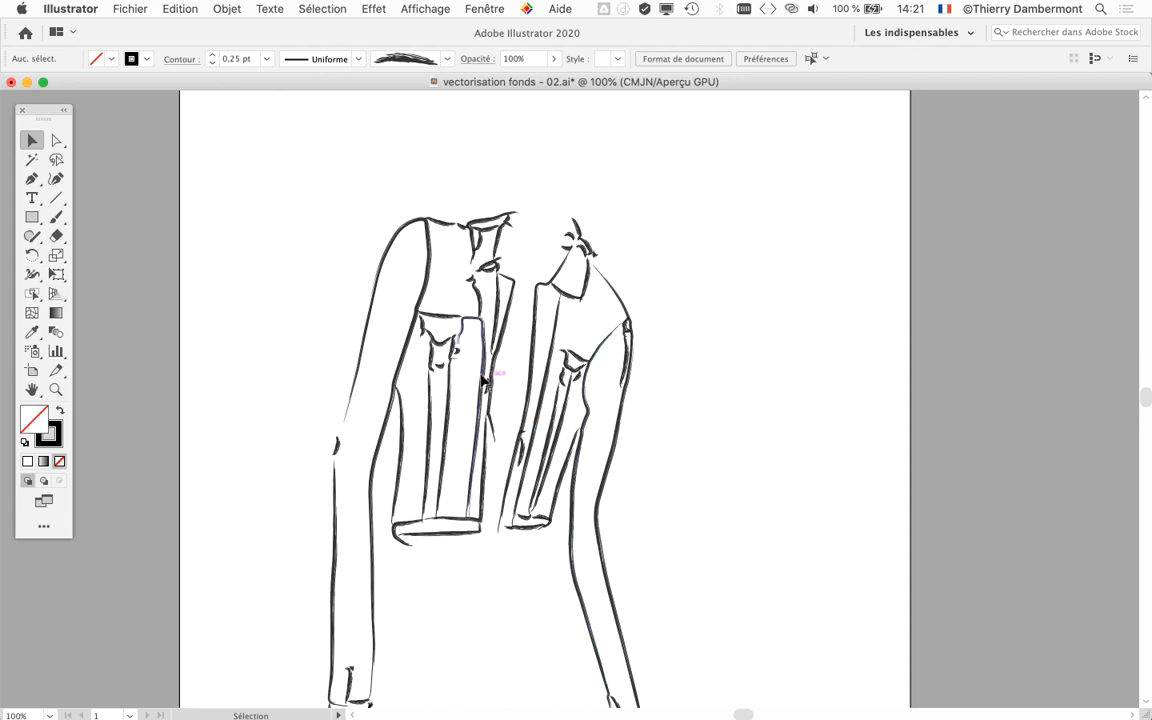
Select the whole jacket, show an enlarged brush list, apply the thin rough broken-line brush, and deselect the artwork
{"action": "key", "text": "super+a"}
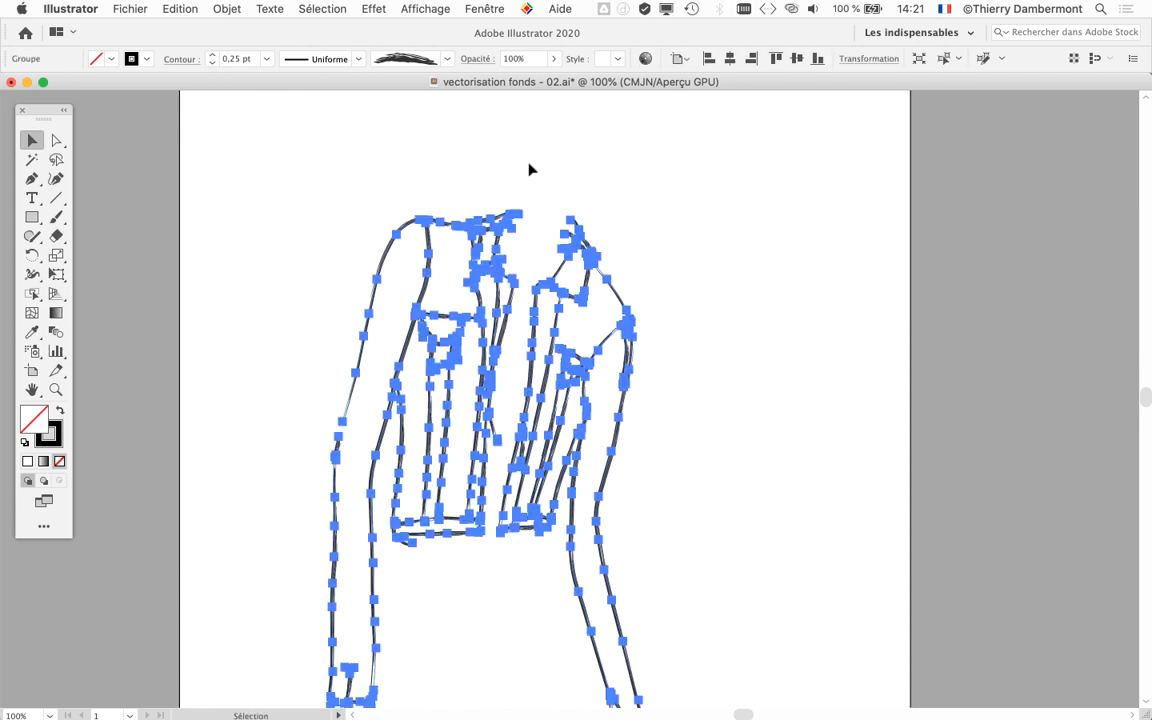
{"action": "left_click", "coordinate": [490, 8]}
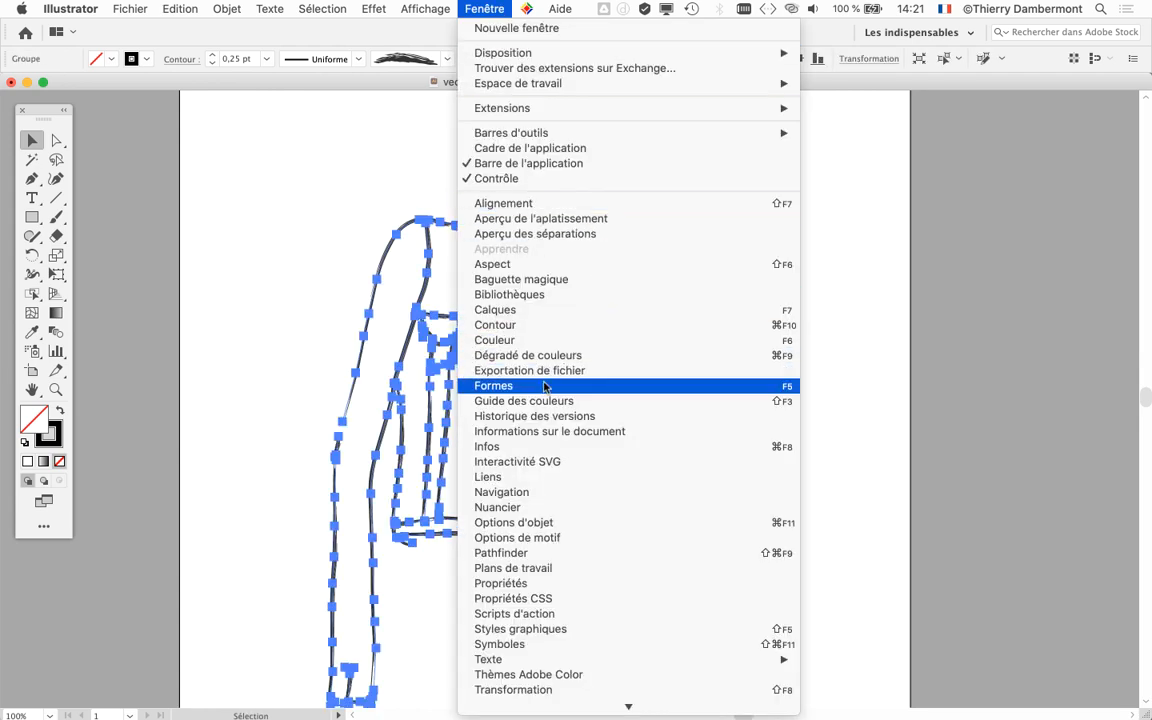
{"action": "left_click", "coordinate": [586, 380]}
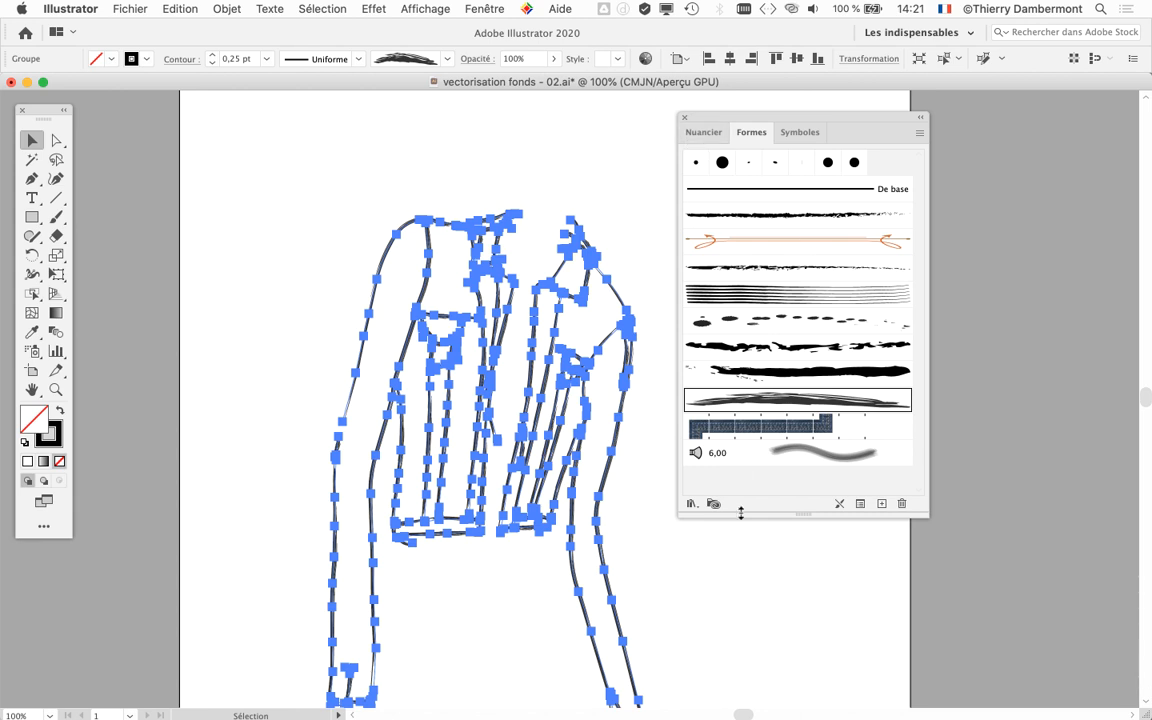
{"action": "left_click_drag", "start_coordinate": [926, 514], "coordinate": [962, 620]}
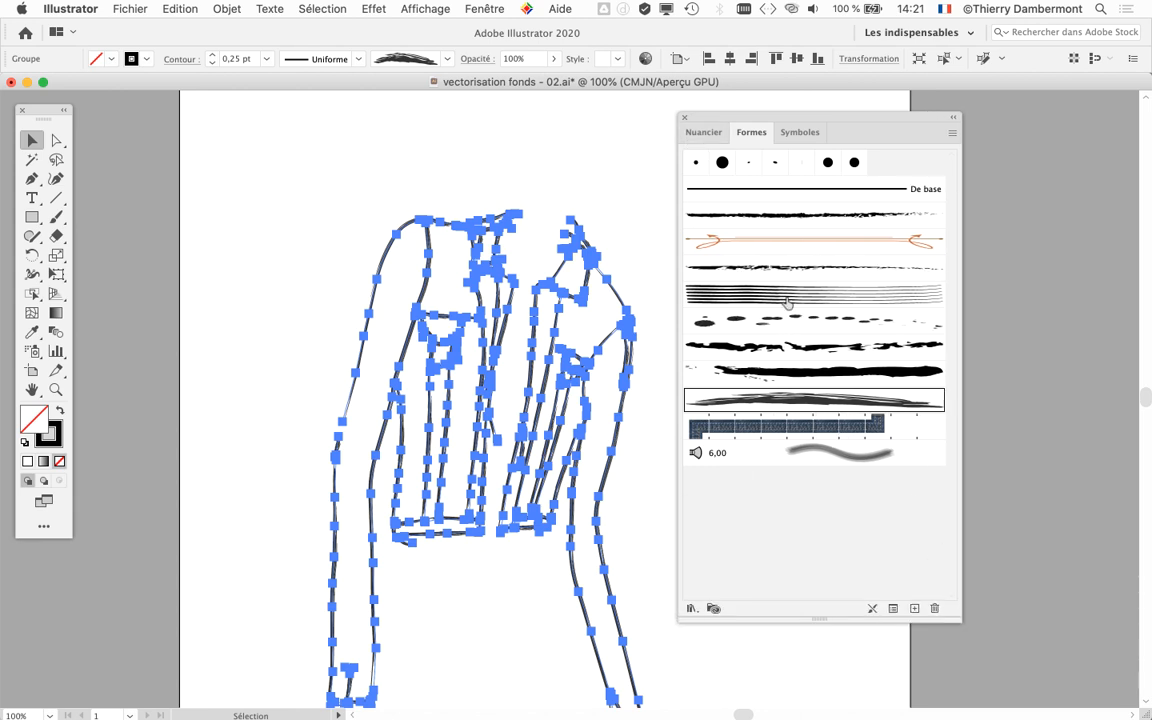
{"action": "left_click", "coordinate": [760, 268]}
{"action": "left_click", "coordinate": [637, 301]}
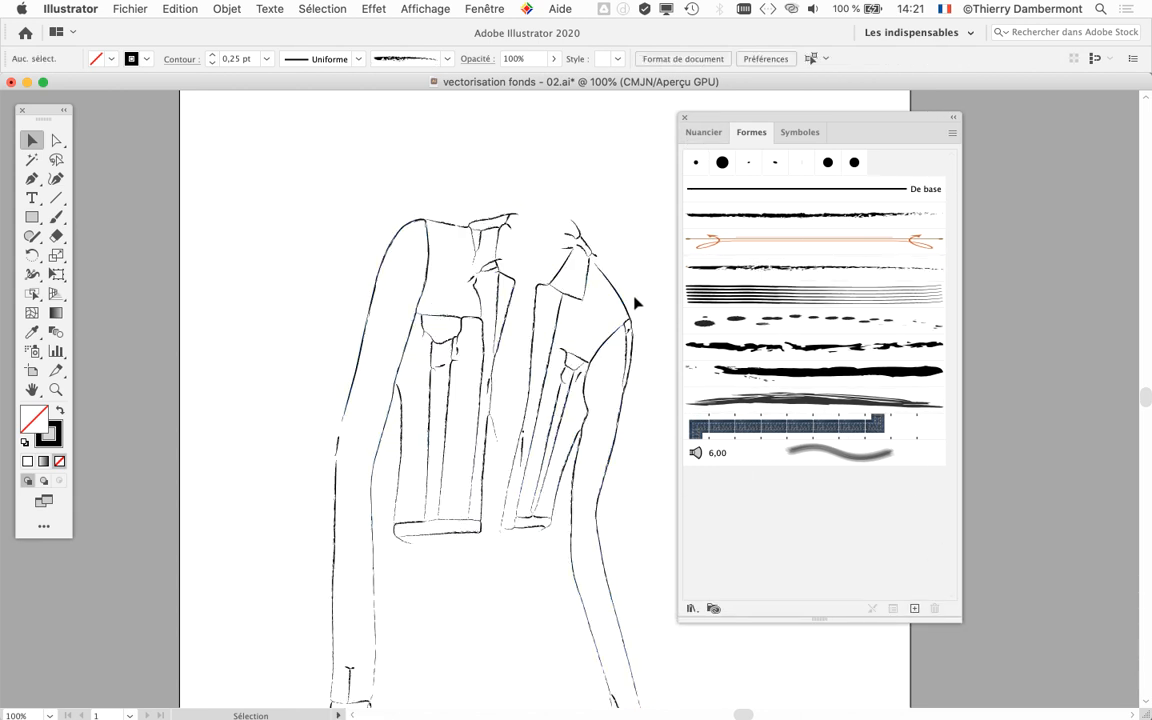
Move the brush list clear of the jacket and examine the thin rough brush lines at several magnifications
{"action": "left_click_drag", "start_coordinate": [728, 117], "coordinate": [877, 107]}
{"action": "key", "text": "super+equal"}
{"action": "key", "text": "super+equal"}
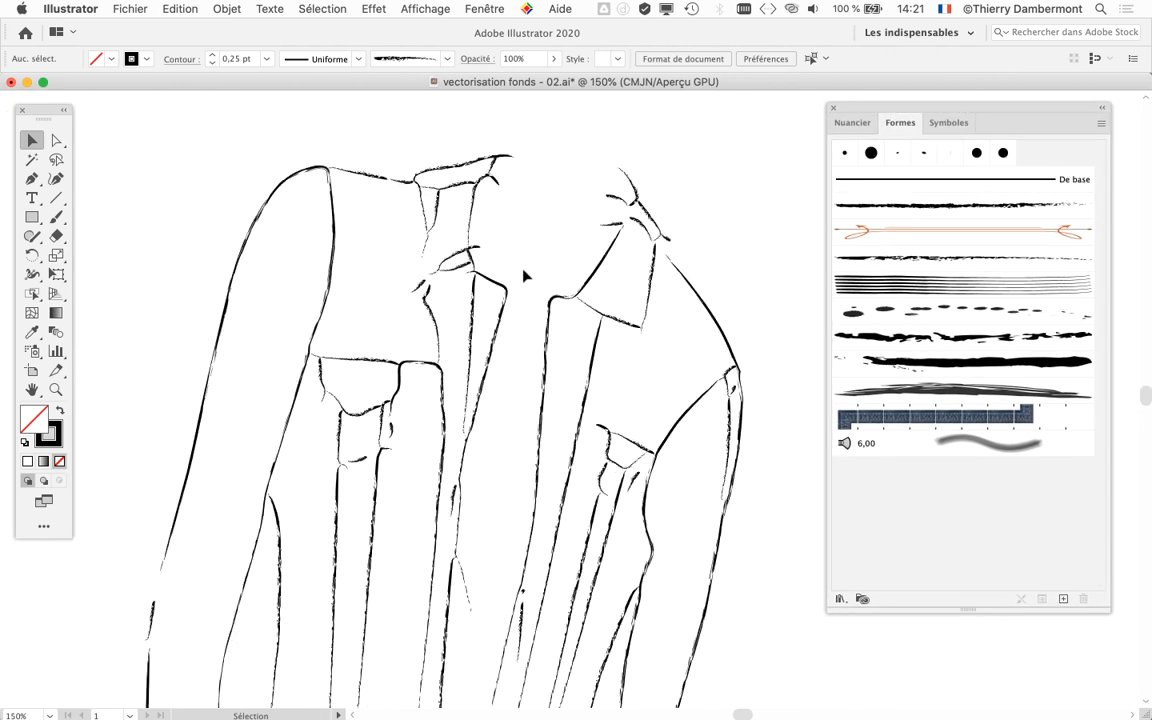
{"action": "key", "text": "super+equal"}
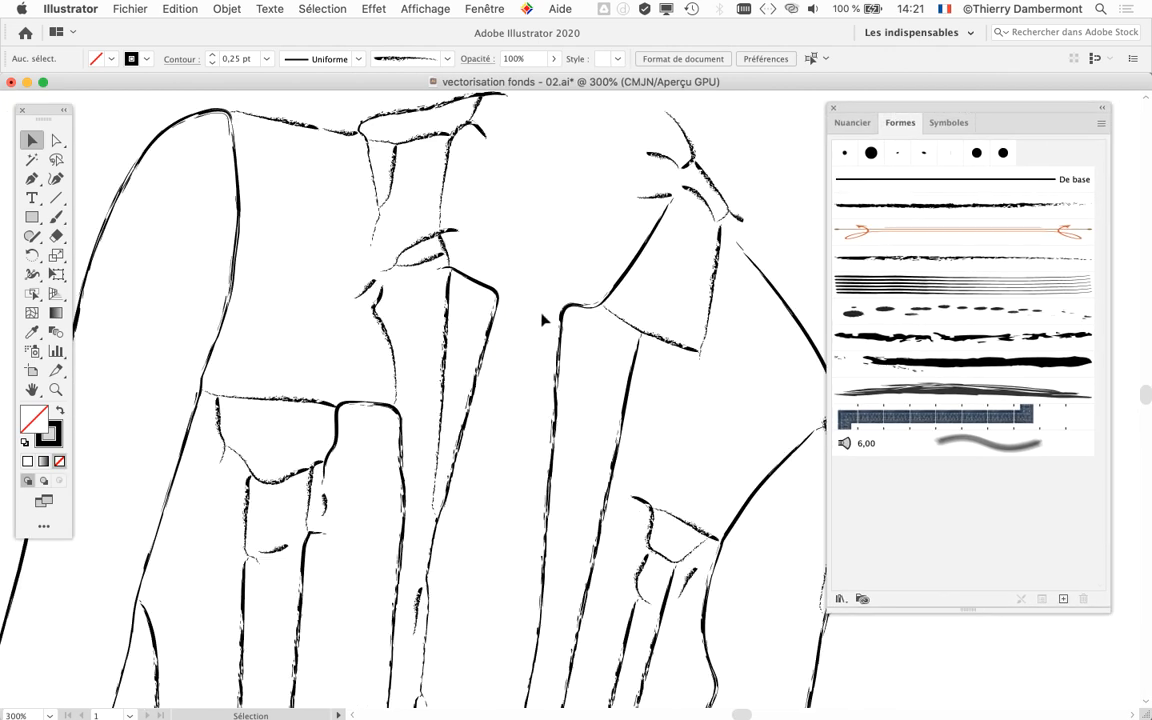
{"action": "key", "text": "super+minus"}
{"action": "key", "text": "super+minus"}
{"action": "key", "text": "super+minus"}
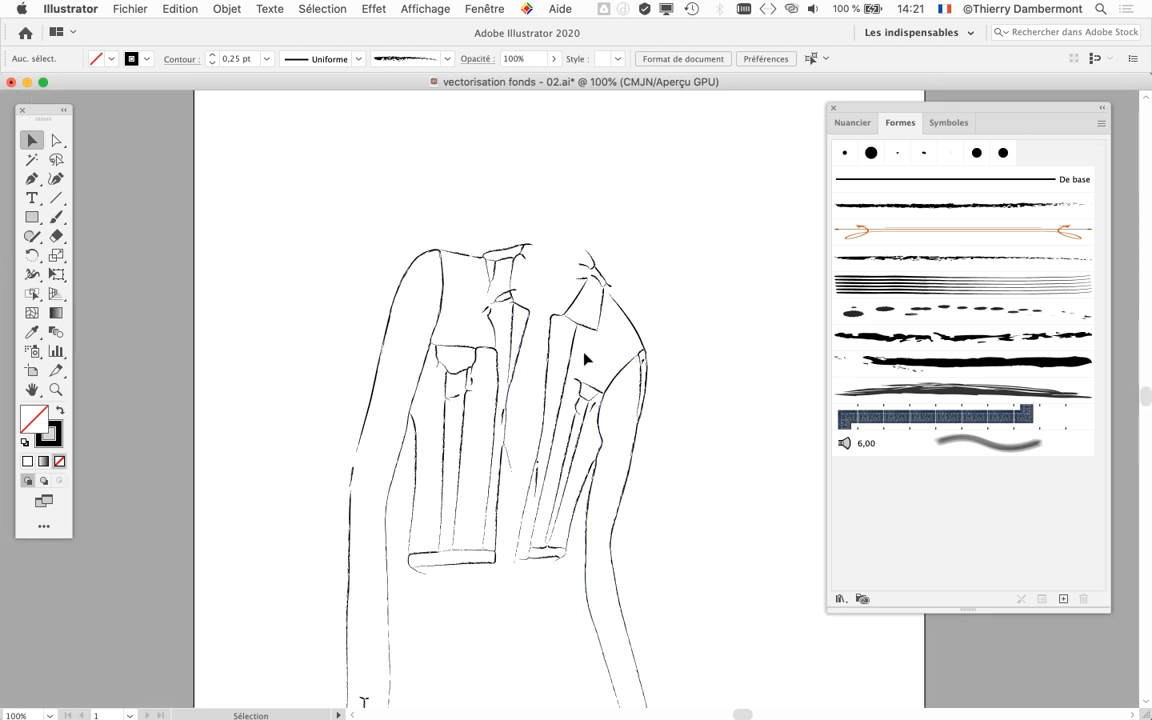
{"action": "key", "text": "super+equal"}
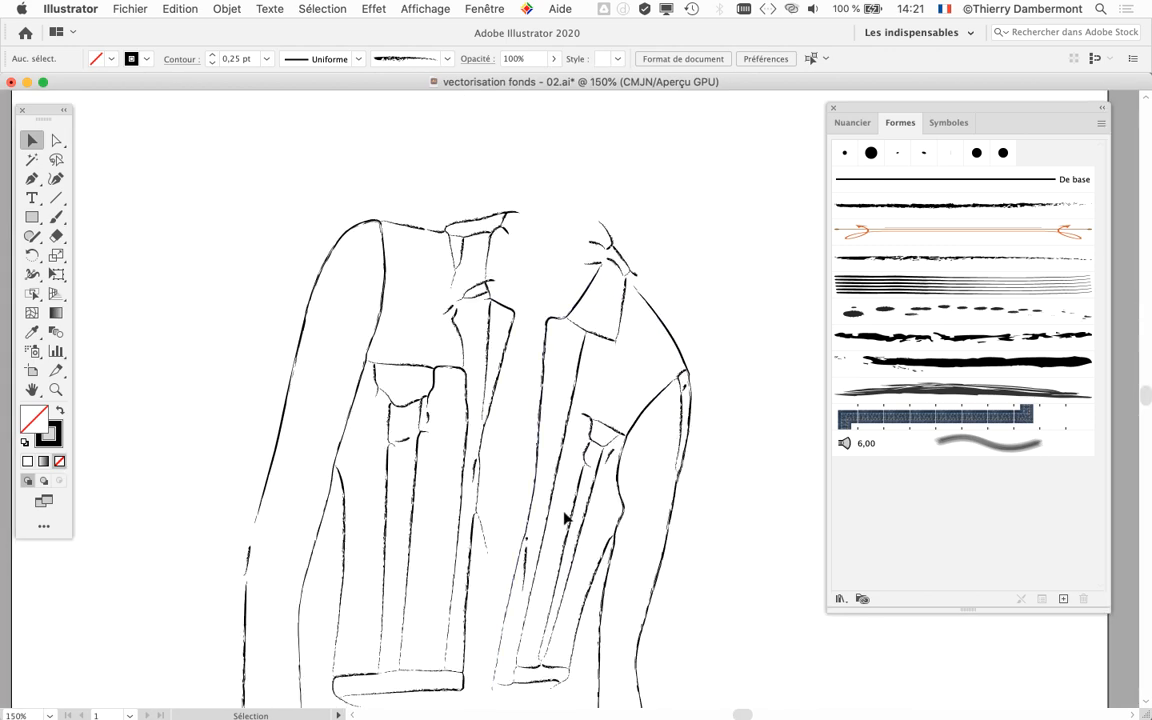
Save the drawing as "vectorisation contours - 01.ai" in Illustrator 2020 format with the default options and view the whole jacket
{"action": "left_click", "coordinate": [140, 8]}
{"action": "left_click", "coordinate": [255, 145]}
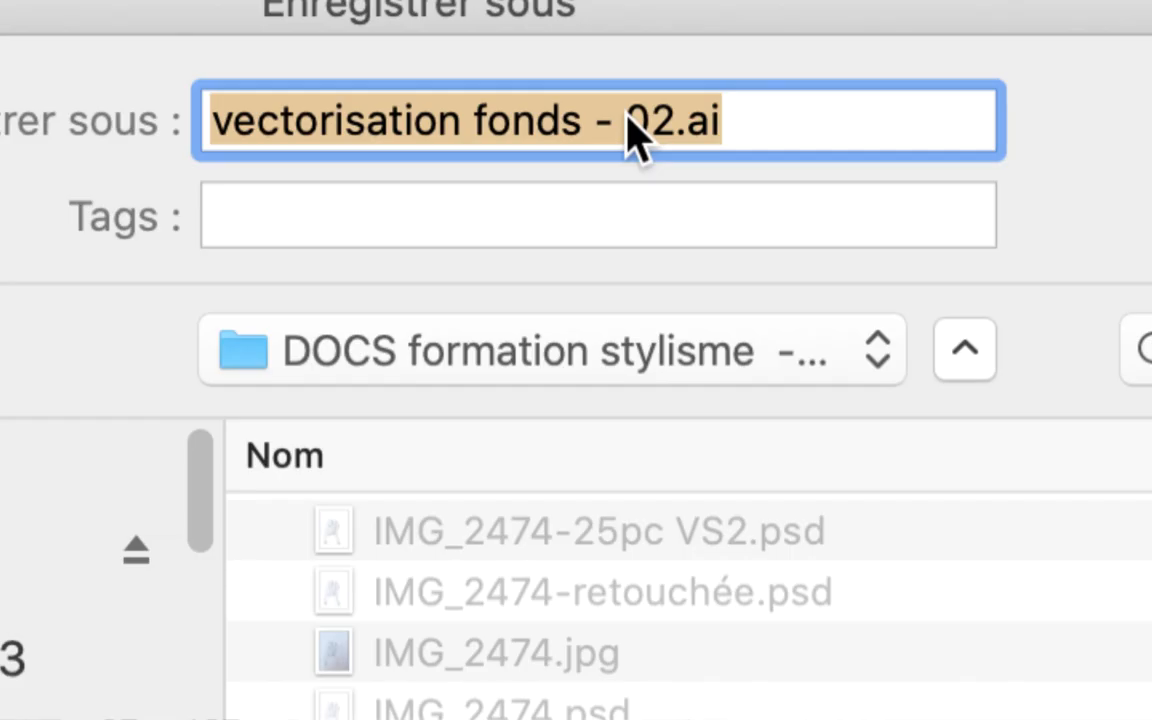
{"action": "left_click", "coordinate": [628, 118]}
{"action": "left_click_drag", "start_coordinate": [470, 120], "coordinate": [645, 120]}
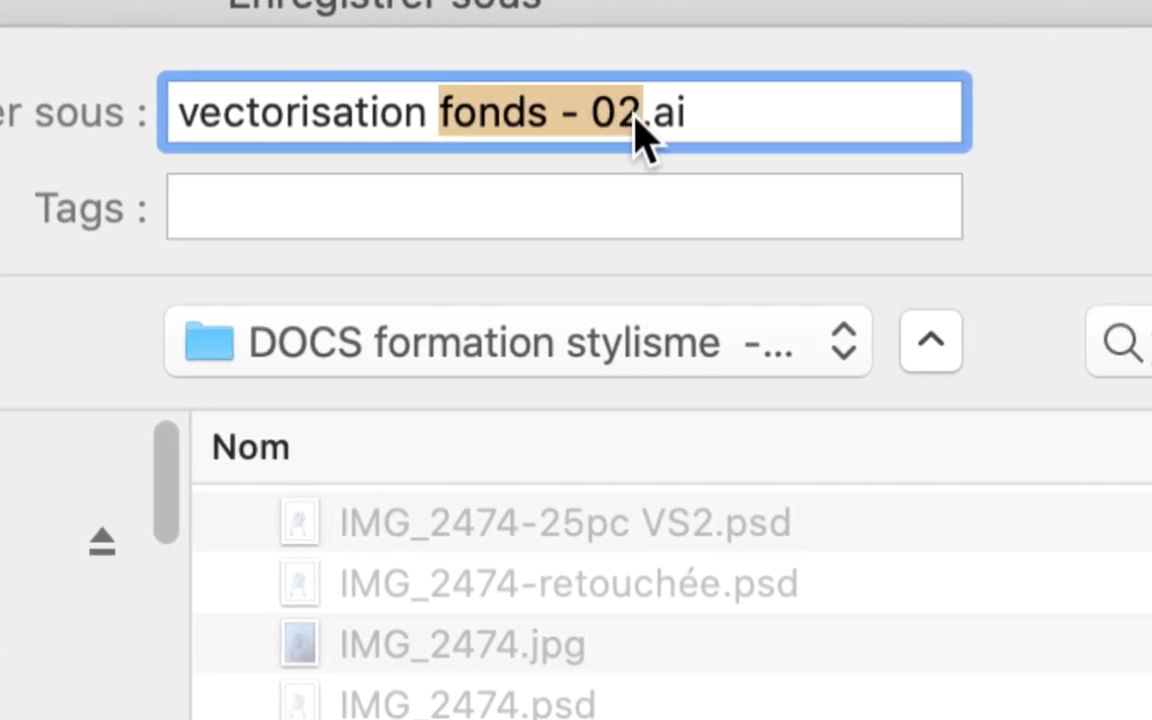
{"action": "type", "text": "contours - 0"}
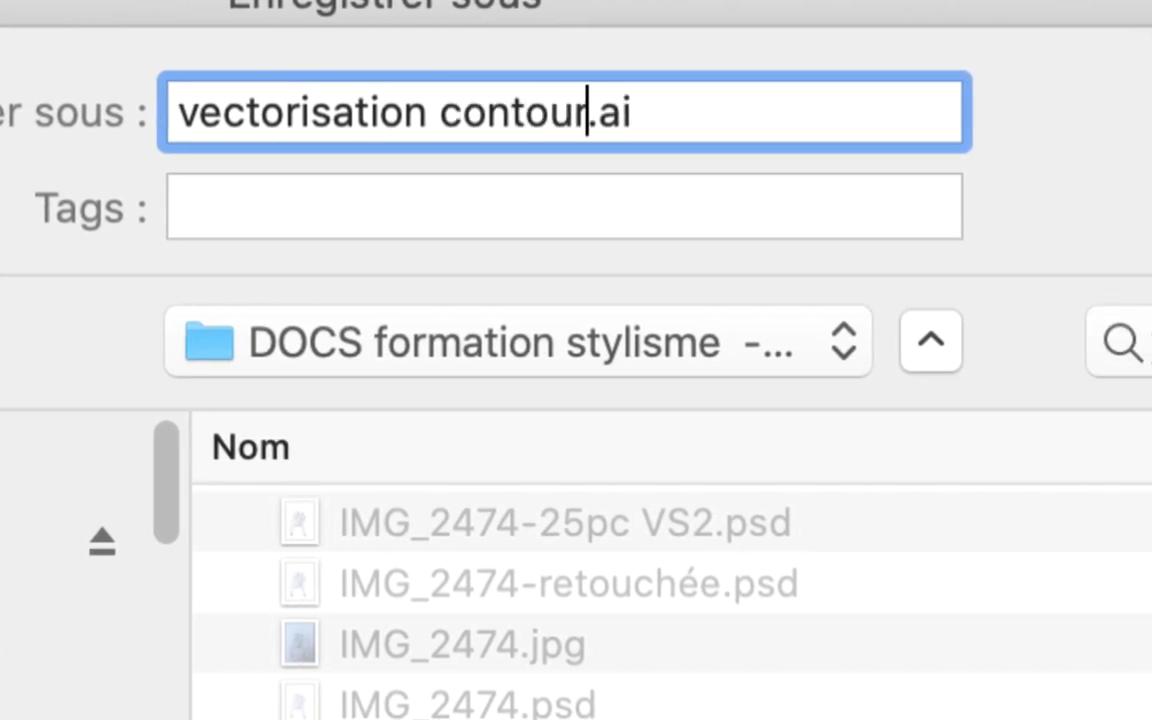
{"action": "type", "text": "1"}
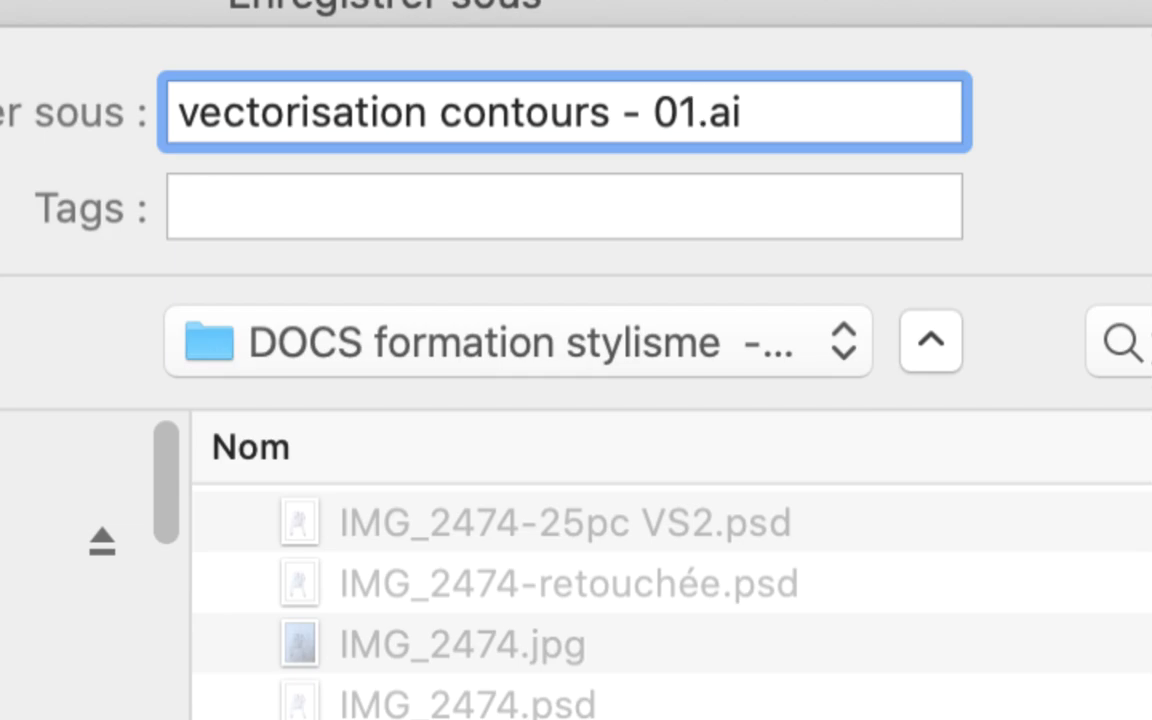
{"action": "key", "text": "Return"}
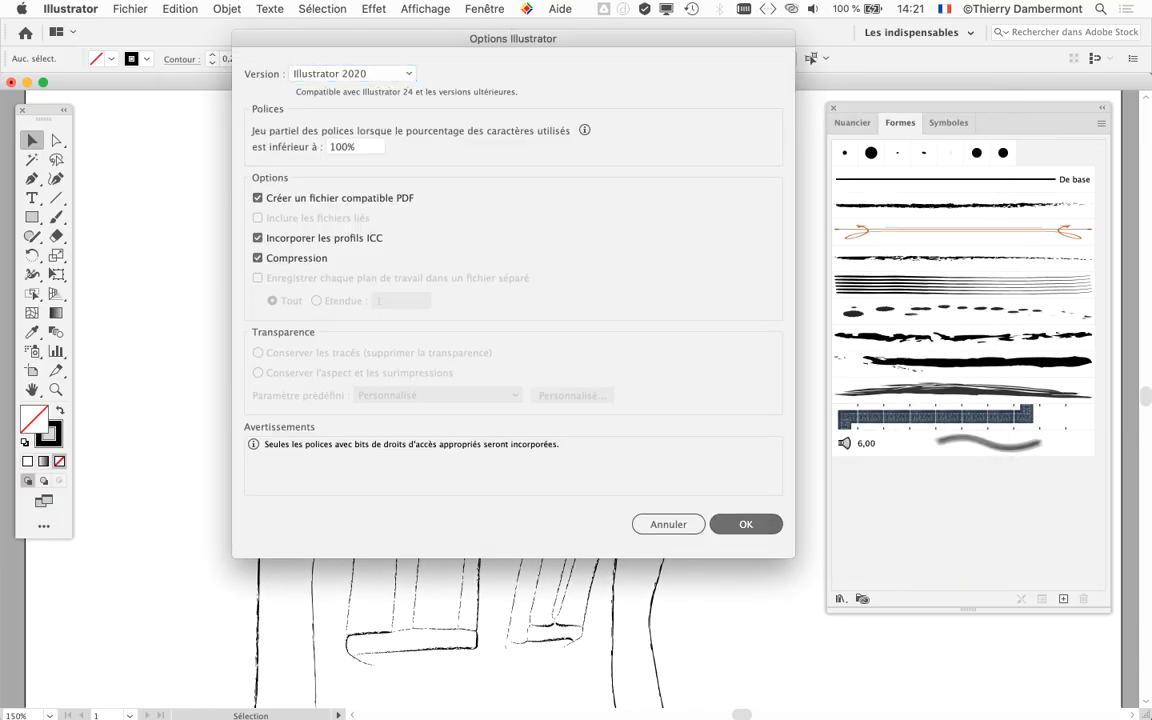
{"action": "key", "text": "Return"}
{"action": "key", "text": "super+minus"}
{"action": "key", "text": "super+minus"}
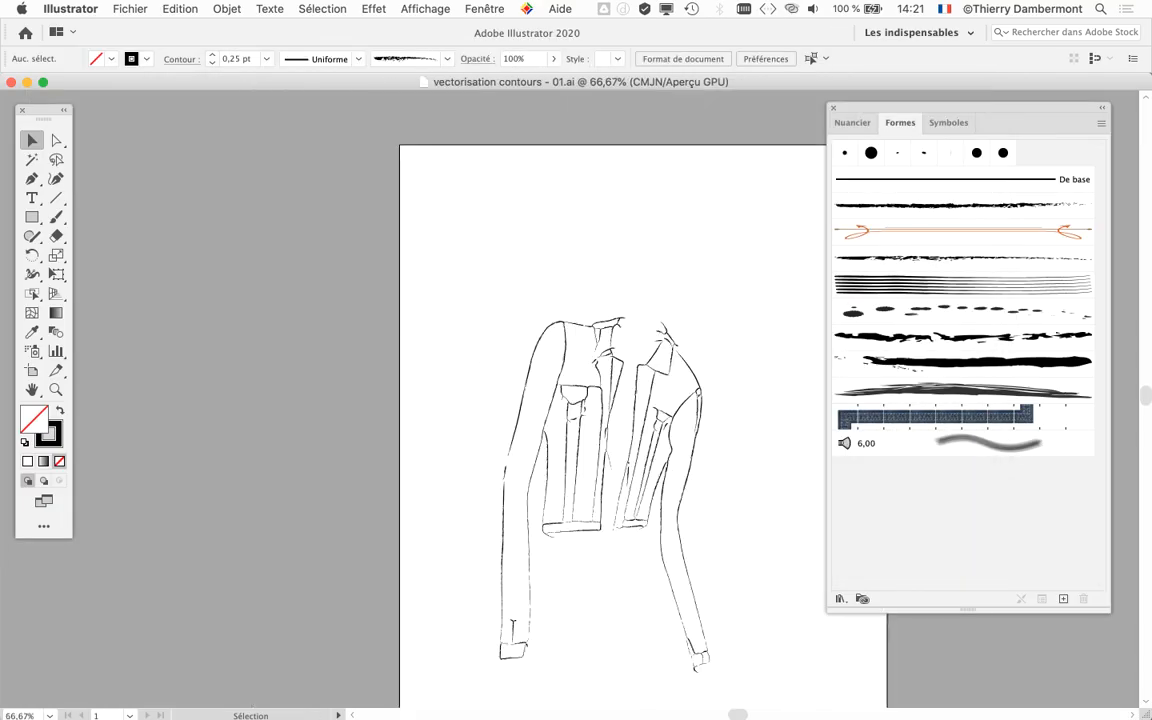